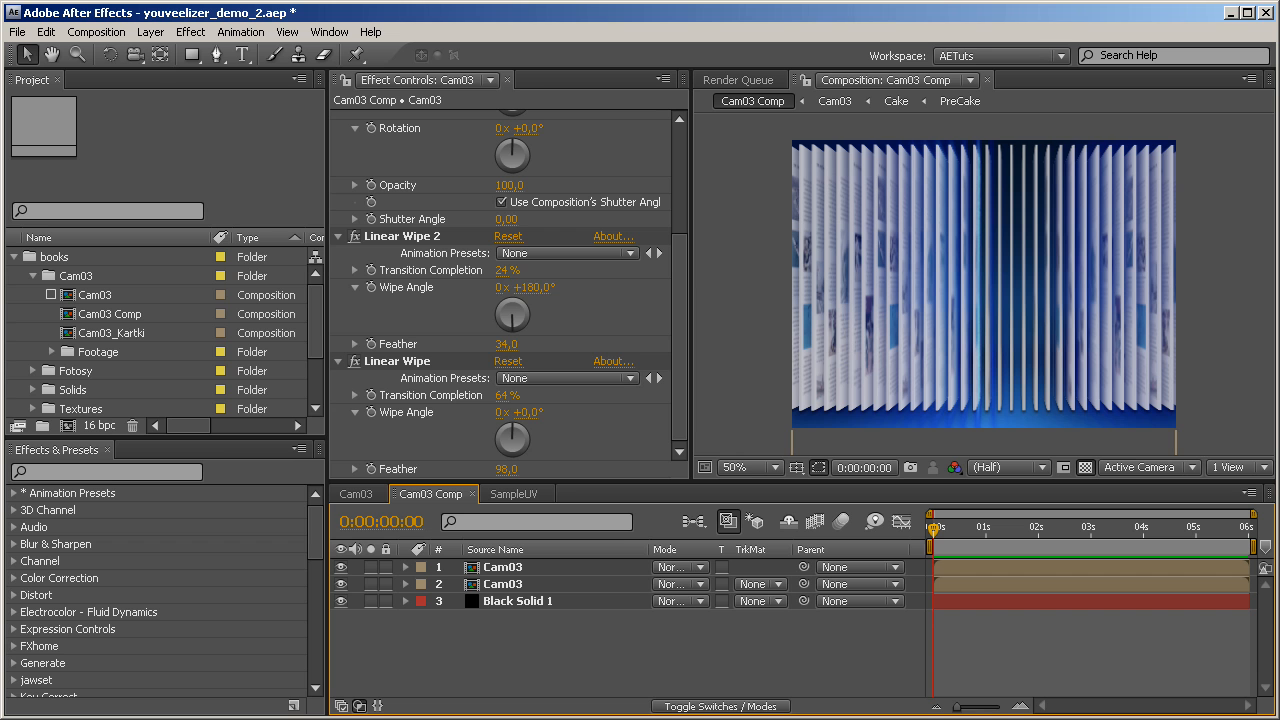
# Scrub through the Cam03 Comp timeline to review the animated book pages
pyautogui.moveTo(935, 530); pyautogui.dragTo(1258, 520)
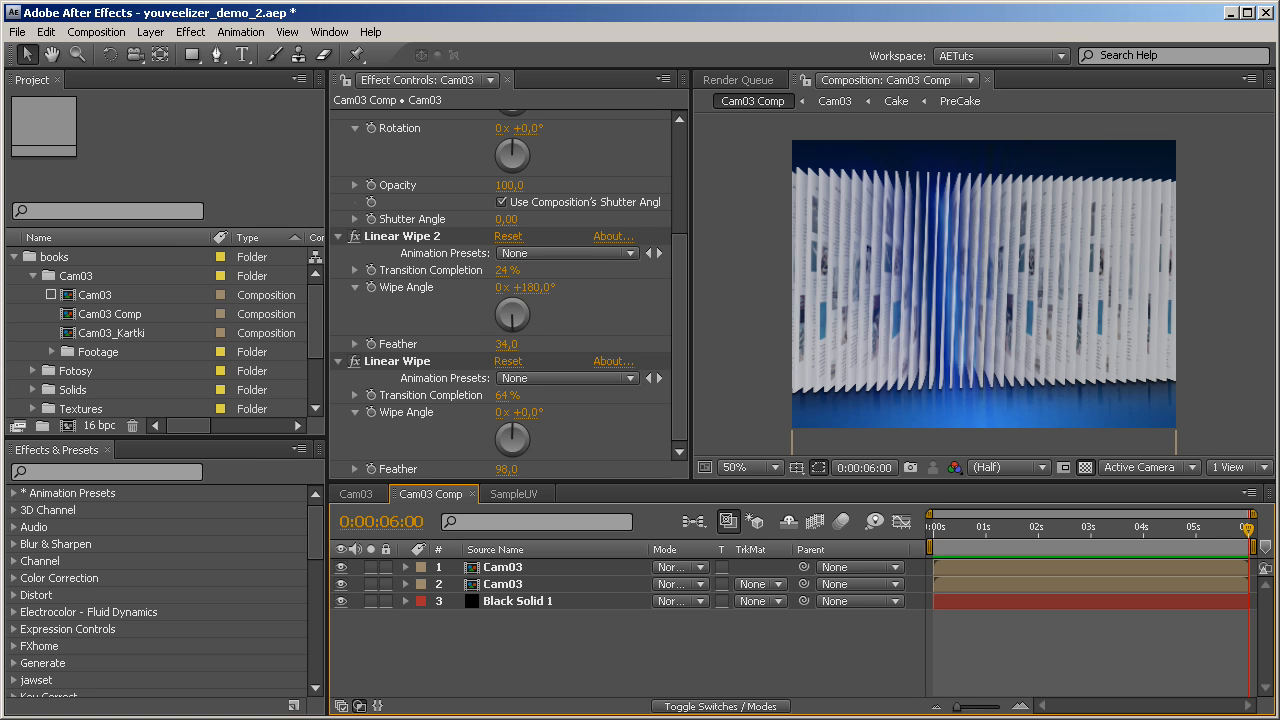
pyautogui.moveTo(1248, 530); pyautogui.dragTo(1176, 525)
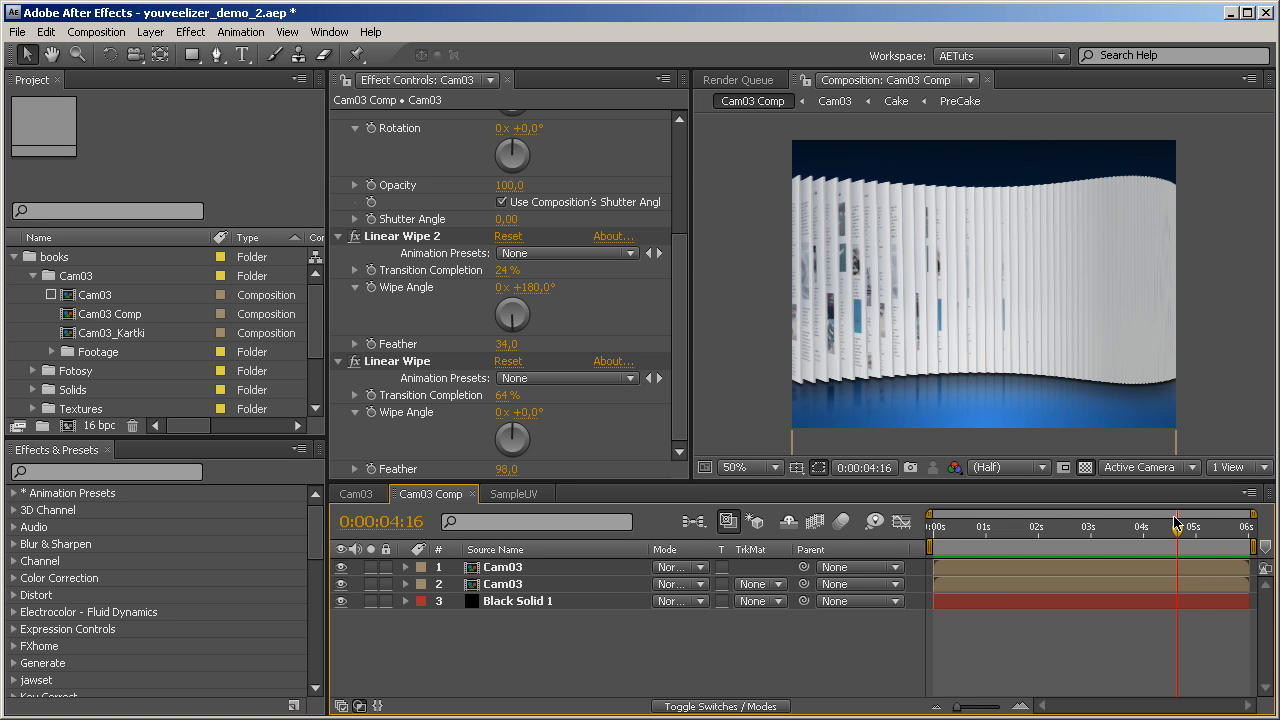
pyautogui.moveTo(1176, 522); pyautogui.dragTo(1167, 538)
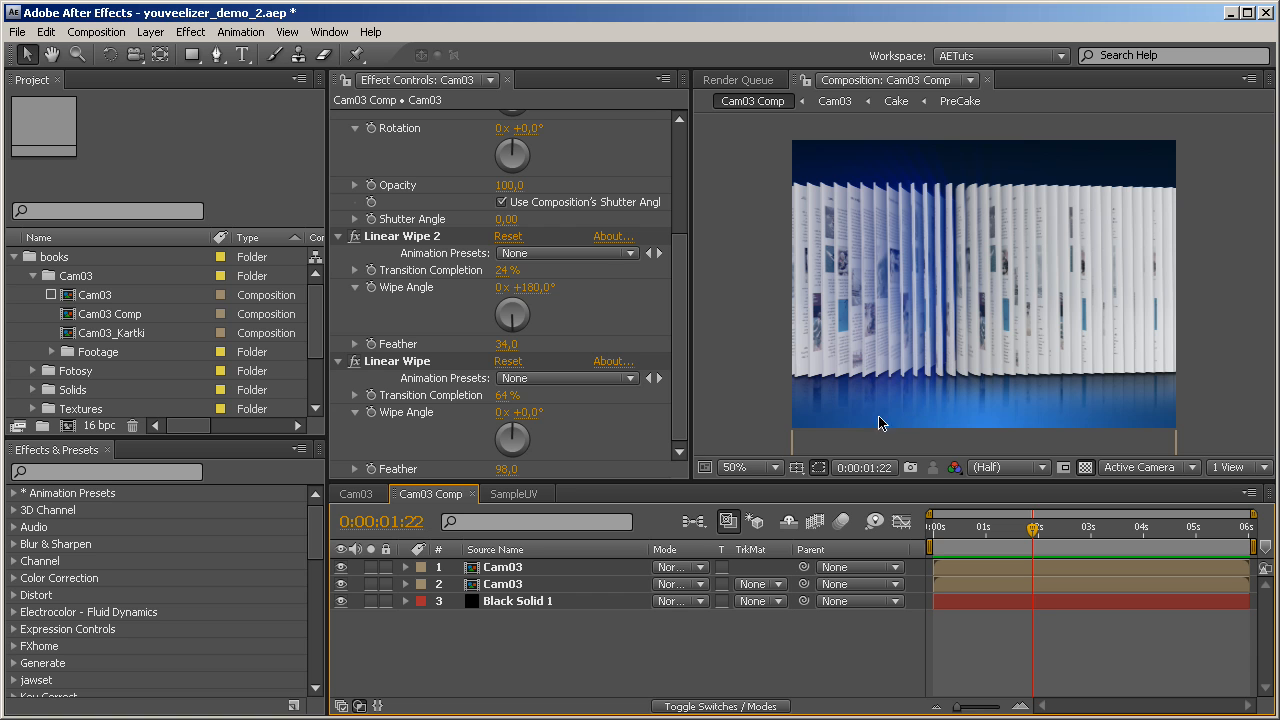
# Enable the proxy for the Cam03 composition and scrub through Cam03 Comp to preview the image mapped onto the pages
pyautogui.click(50, 298)
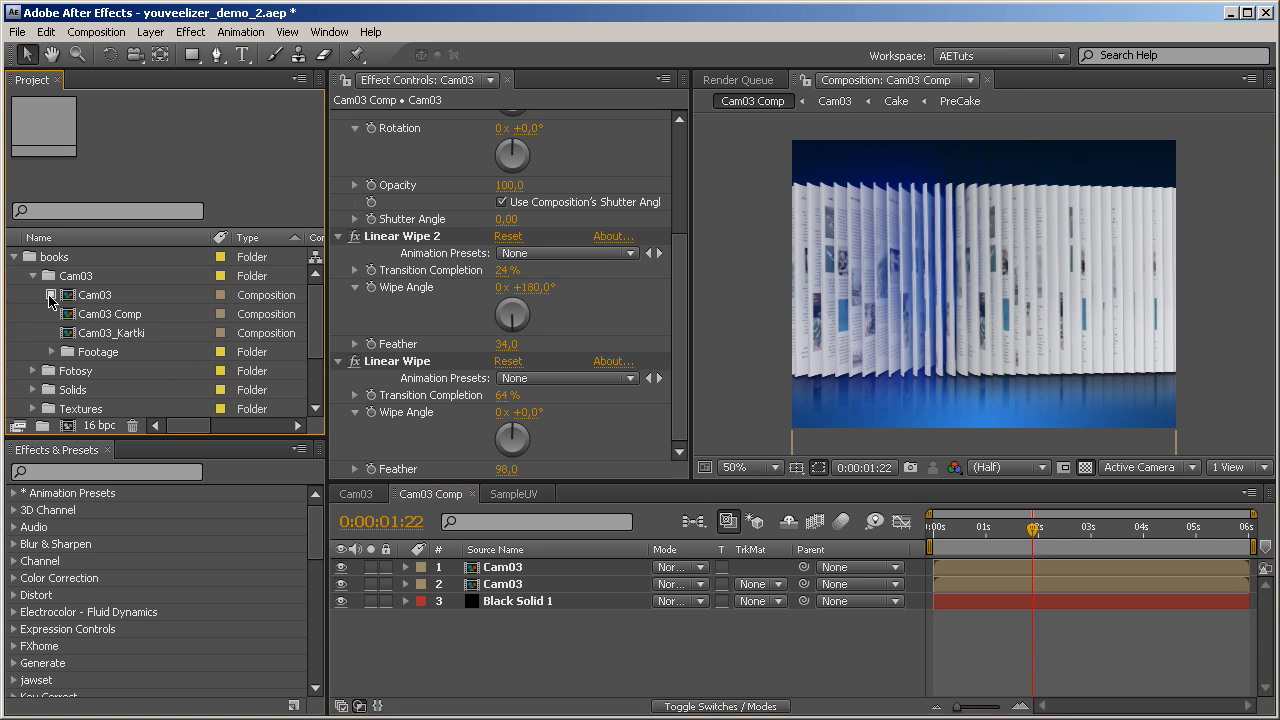
pyautogui.moveTo(1033, 535); pyautogui.dragTo(1134, 508)
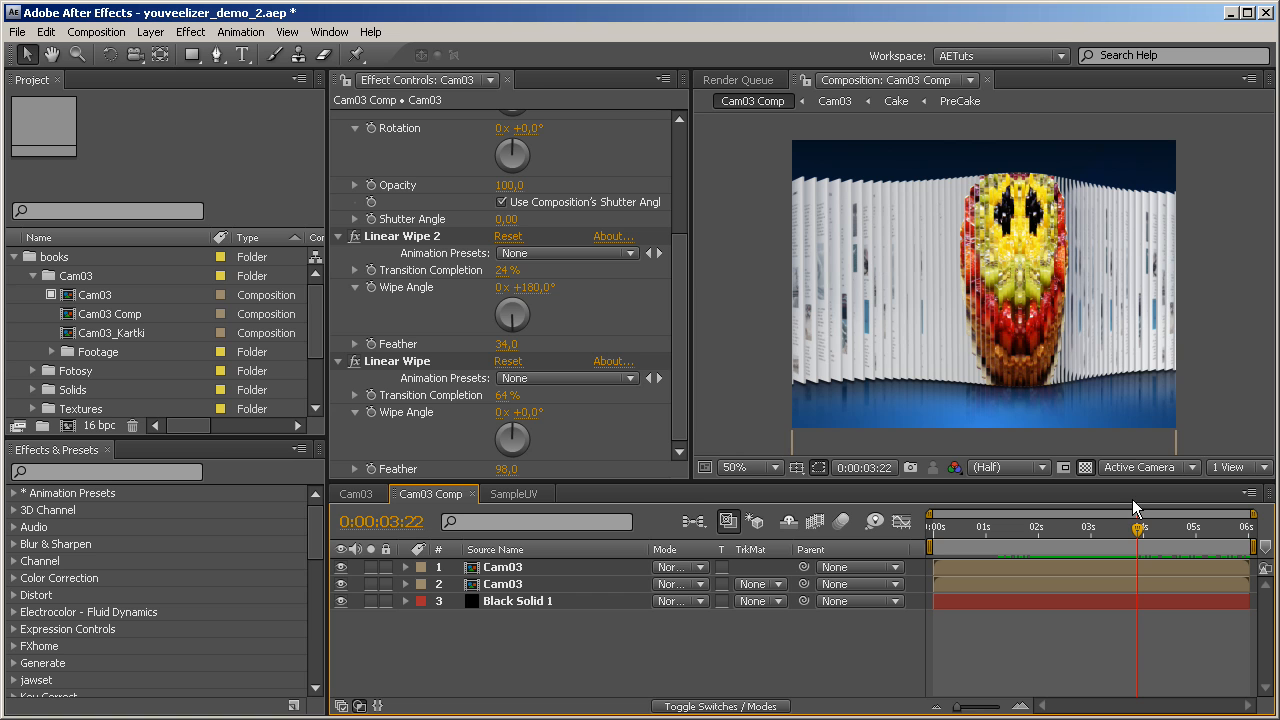
pyautogui.moveTo(1139, 535); pyautogui.dragTo(1248, 537)
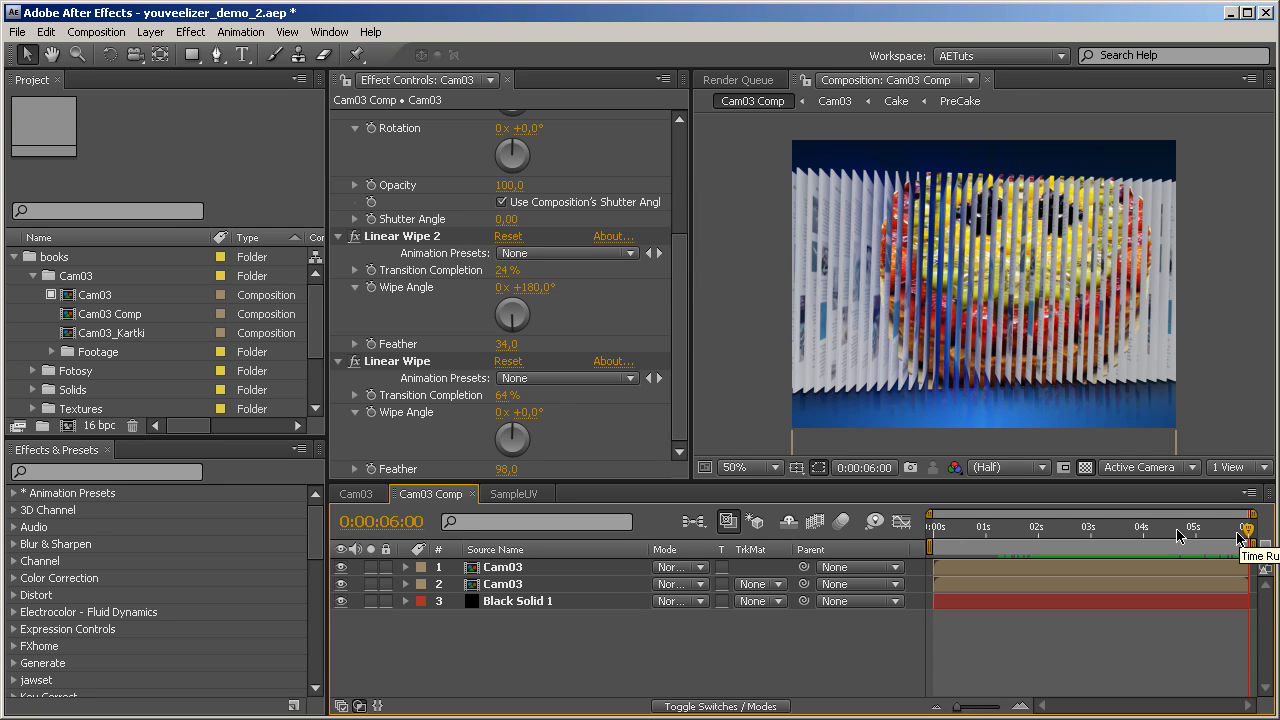
pyautogui.moveTo(1178, 535)
pyautogui.mouseDown()
pyautogui.moveTo(910, 535)
pyautogui.moveTo(1254, 528)
pyautogui.mouseUp()
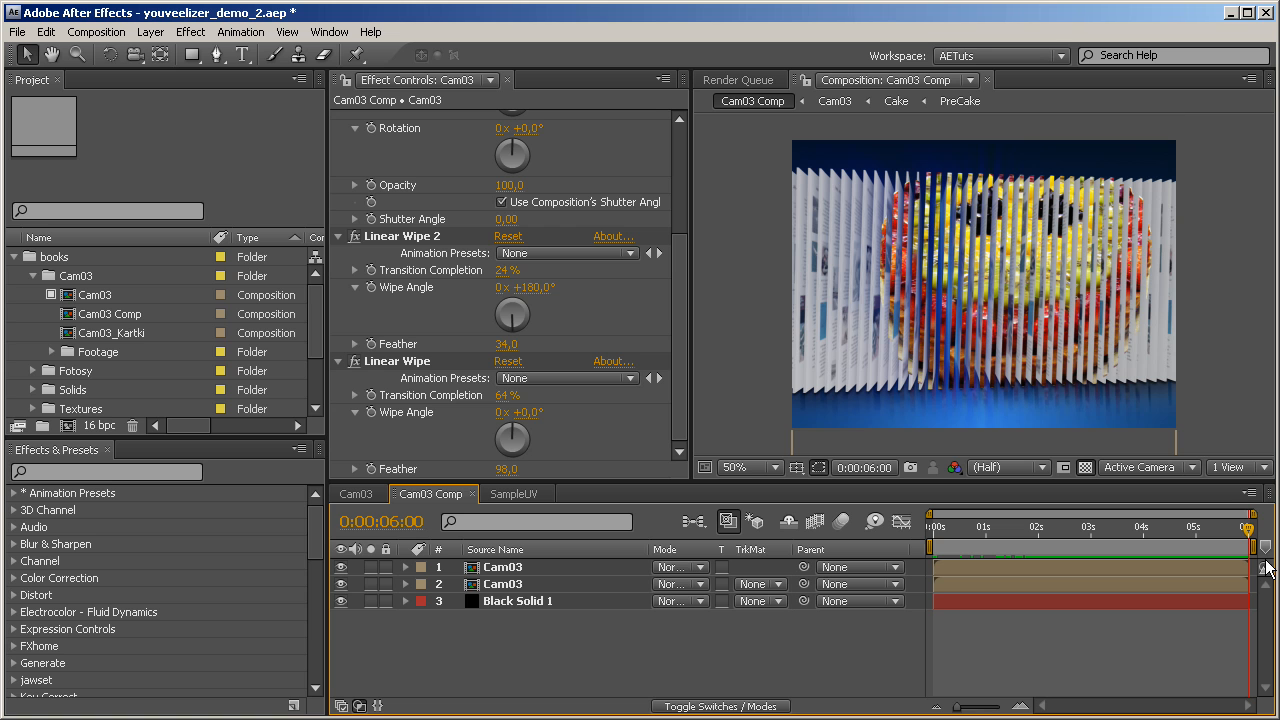
# Open the Cam03 composition at its first frame and turn off its proxy
pyautogui.click(355, 494)
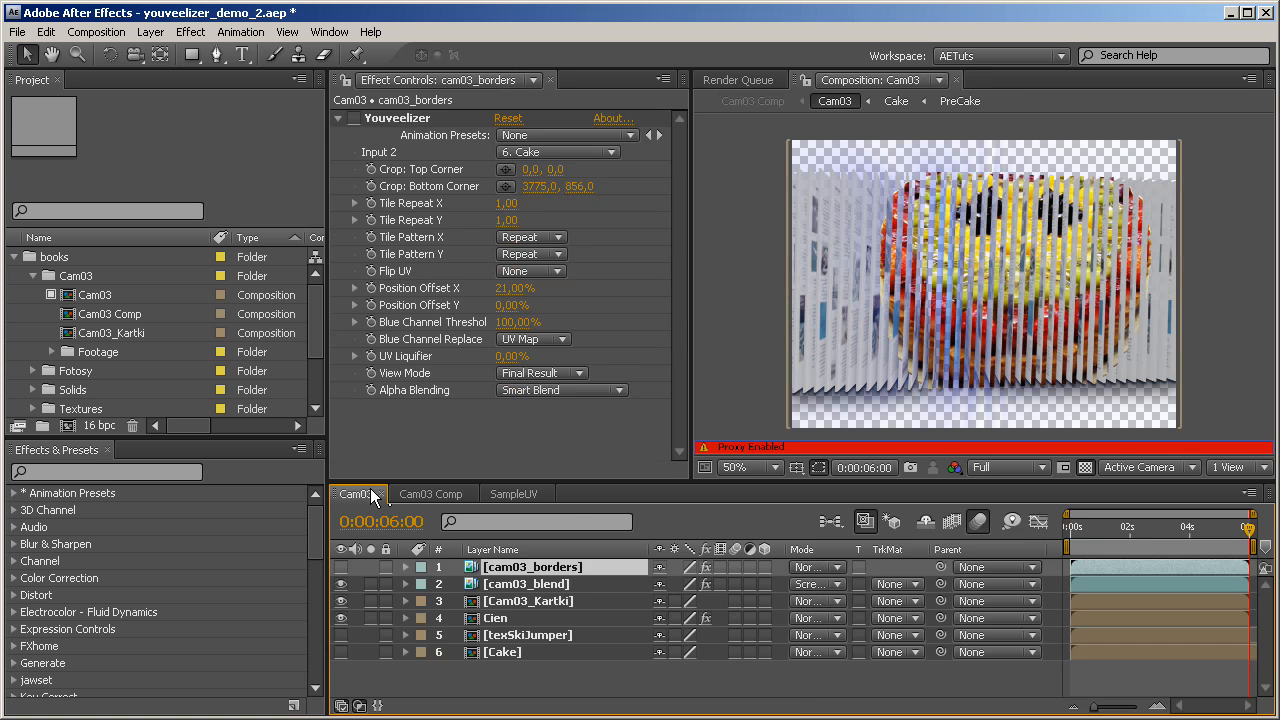
pyautogui.moveTo(1249, 528); pyautogui.dragTo(1070, 529)
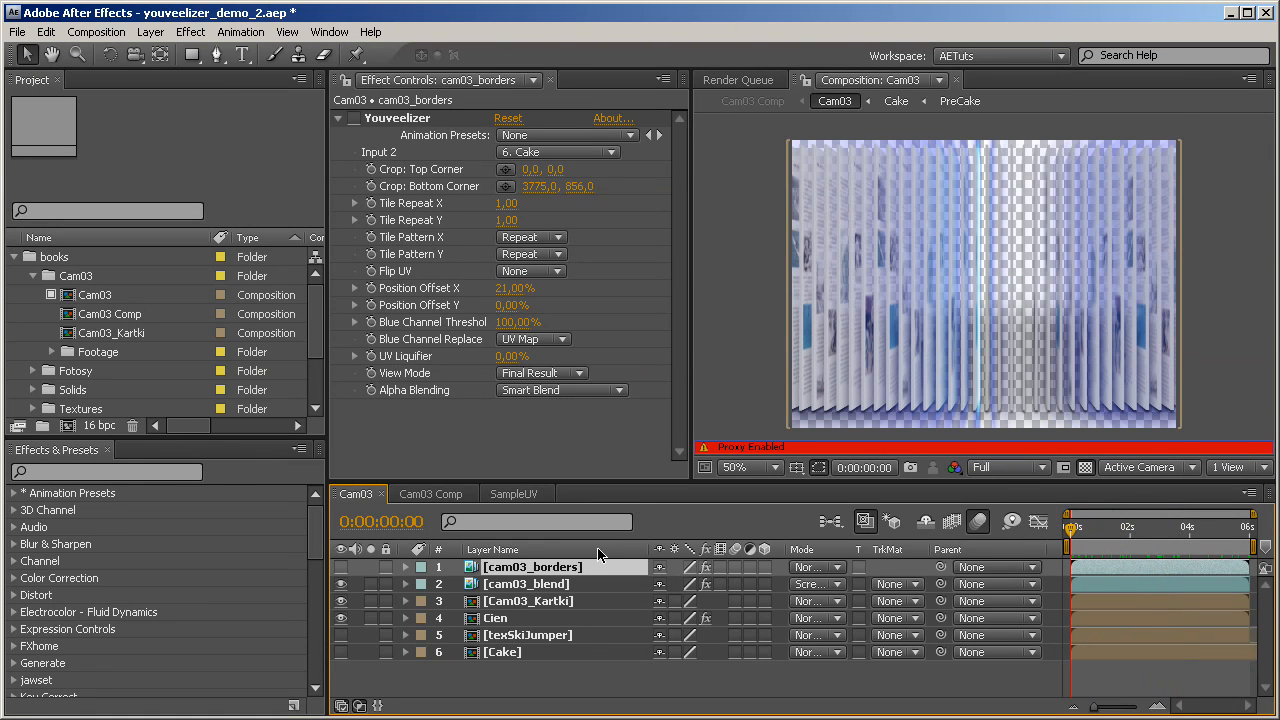
pyautogui.click(51, 295)
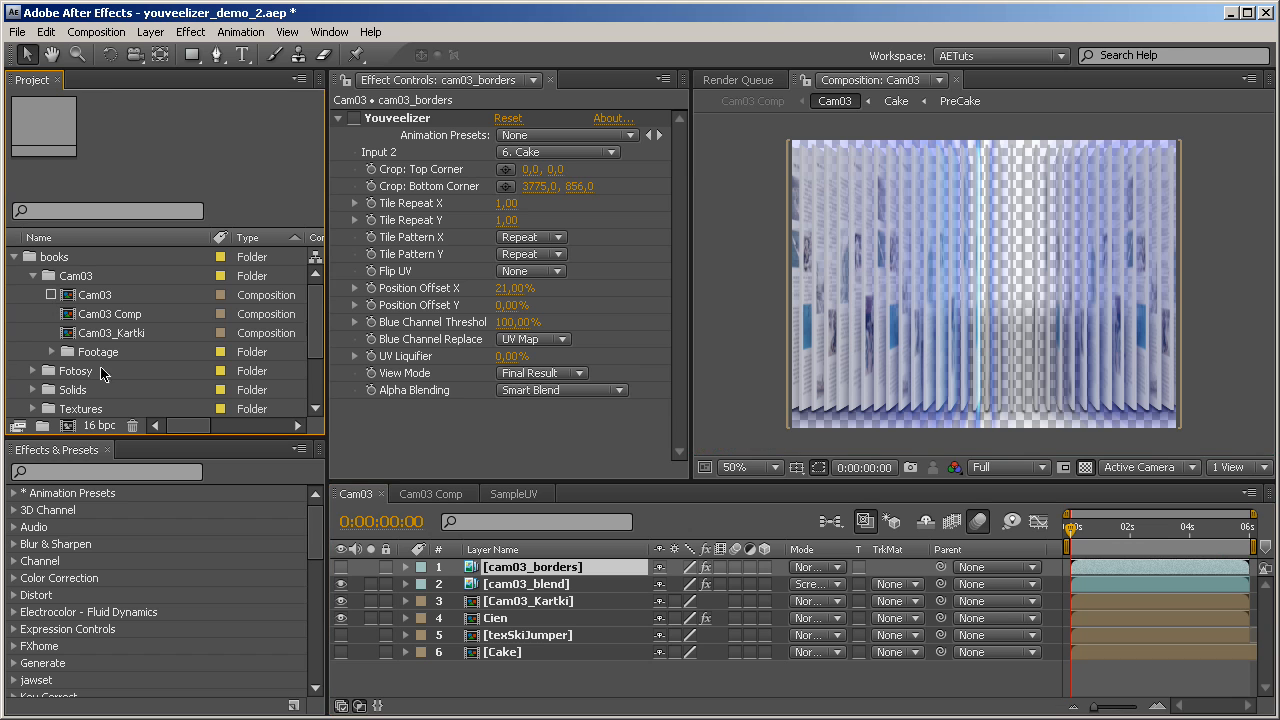
# Open the texSkiJumper precomp and scrub to 0:00:04:11 to examine the ski jumper's position and scale animation
pyautogui.click(526, 636)
pyautogui.doubleClick(474, 638)
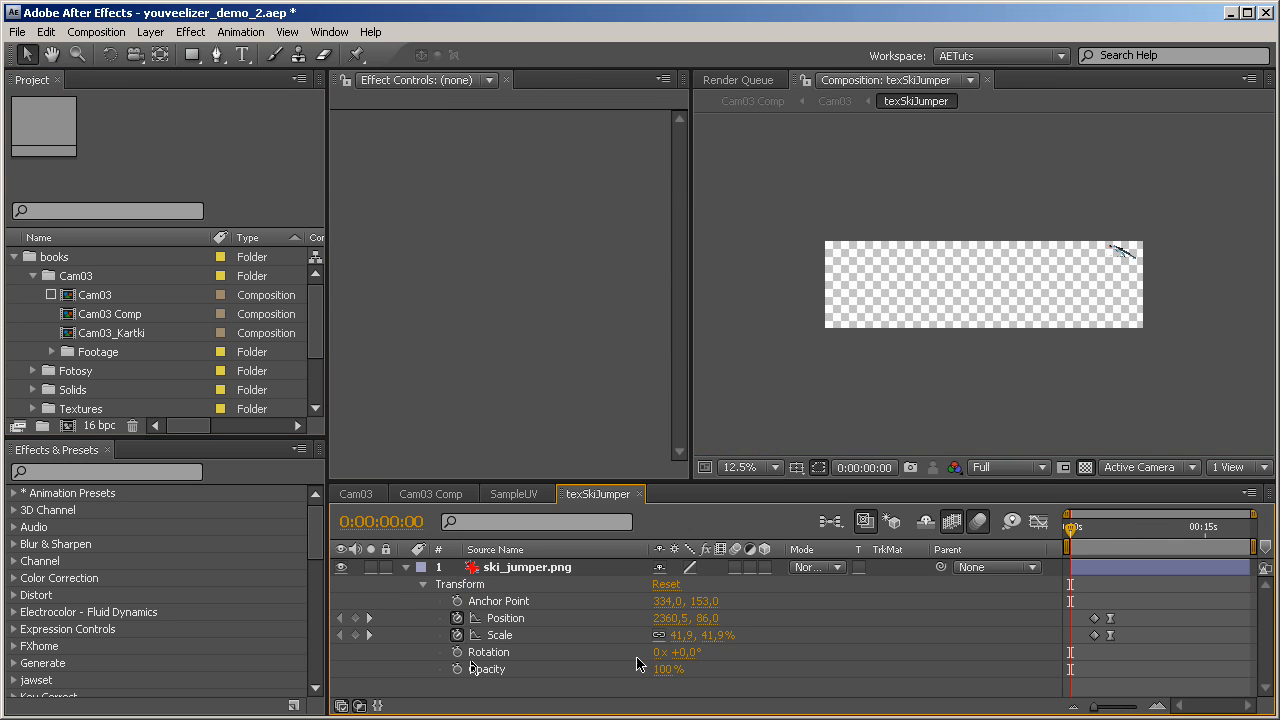
pyautogui.click(720, 381)
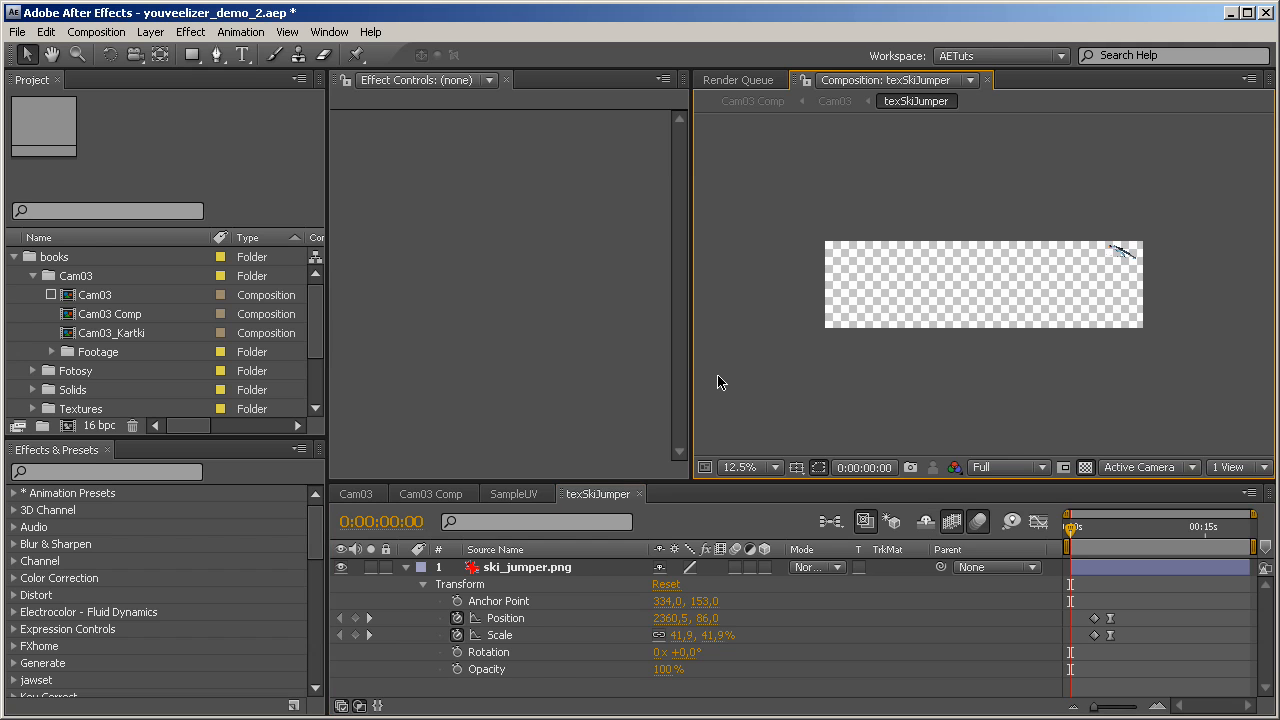
pyautogui.press('.')
pyautogui.press('space')
pyautogui.moveTo(1022, 308); pyautogui.dragTo(870, 287)
pyautogui.moveTo(1071, 527); pyautogui.dragTo(1108, 512)
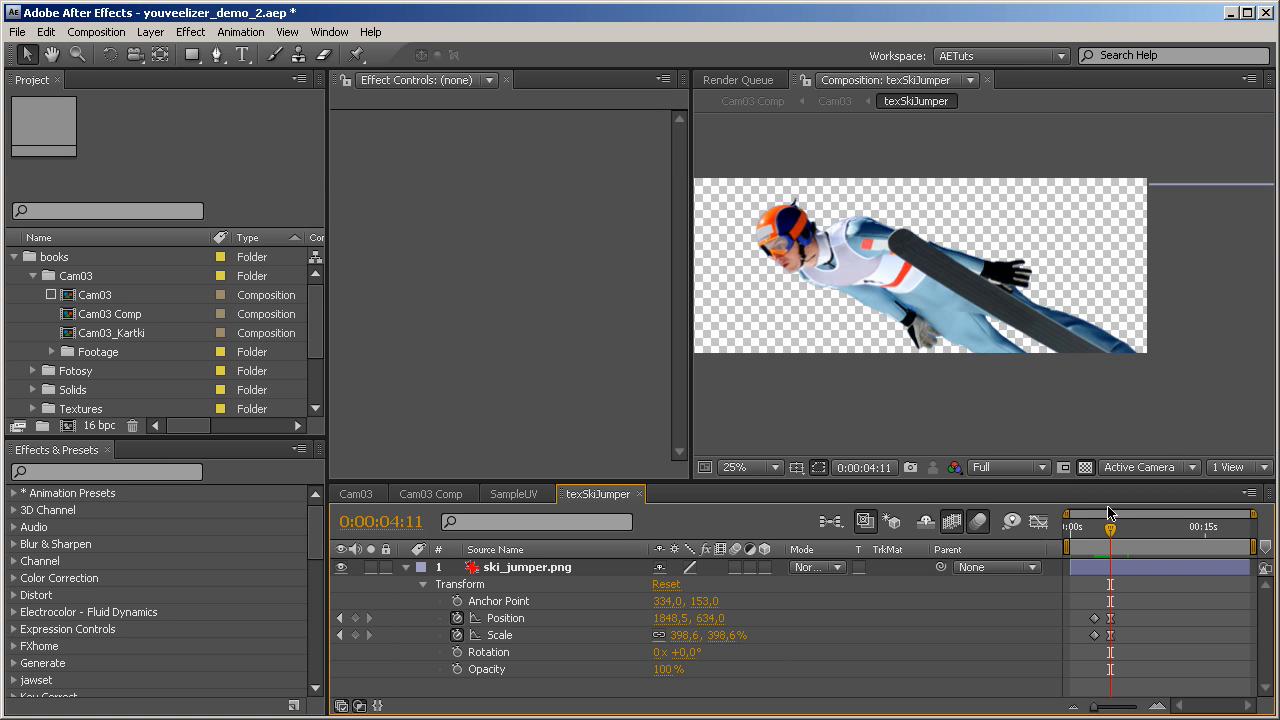
# In Cam03, make the cam03_borders layer visible and solo it to review its UV pass over time
pyautogui.click(352, 492)
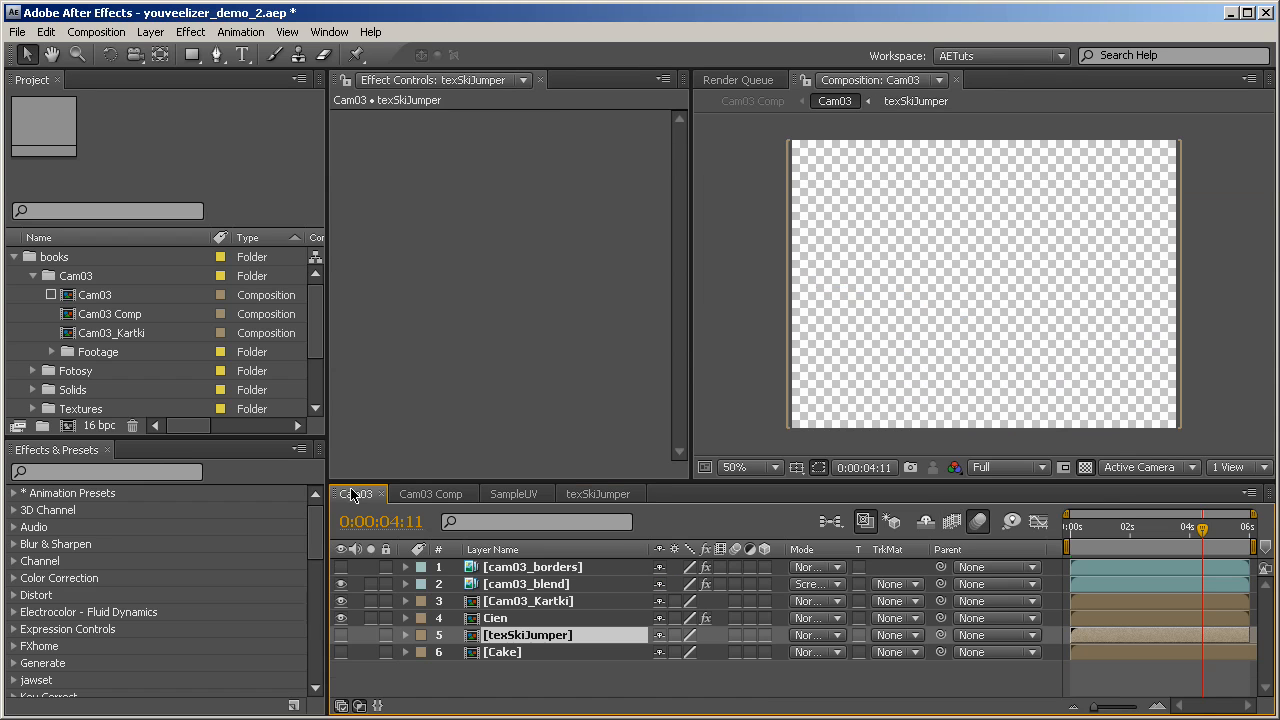
pyautogui.moveTo(1203, 530); pyautogui.dragTo(1070, 522)
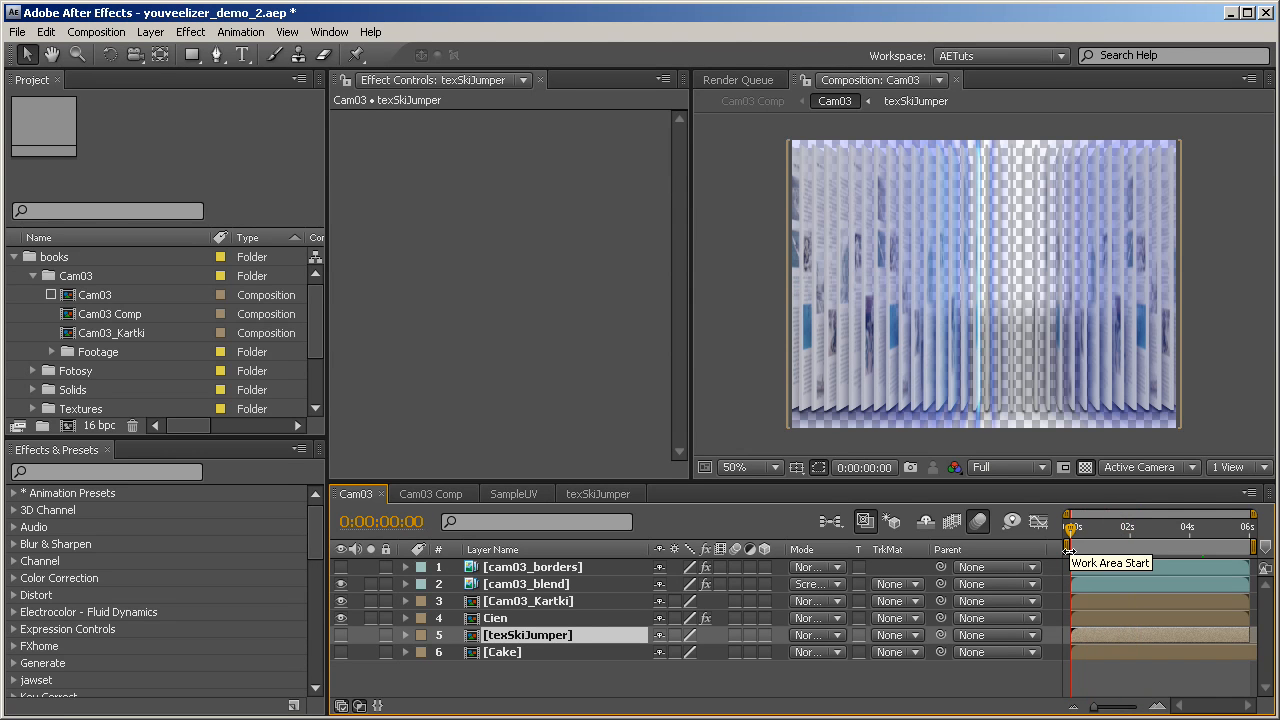
pyautogui.click(341, 567)
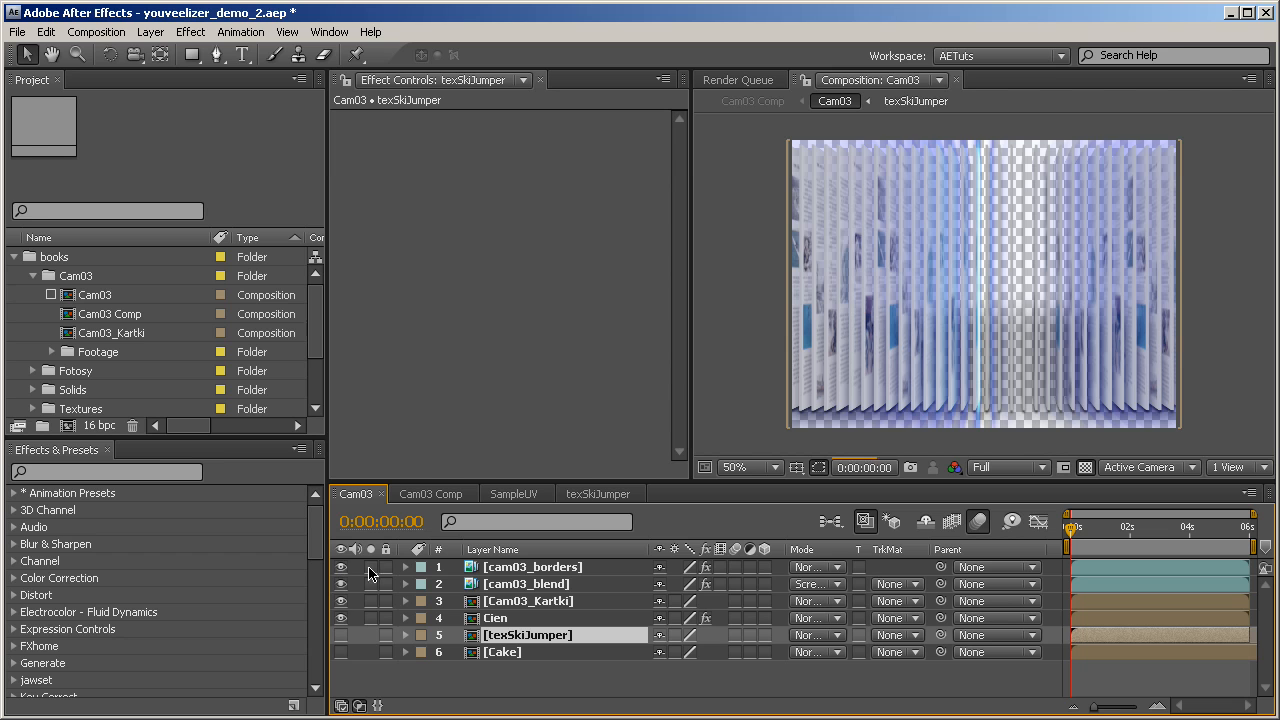
pyautogui.click(370, 567)
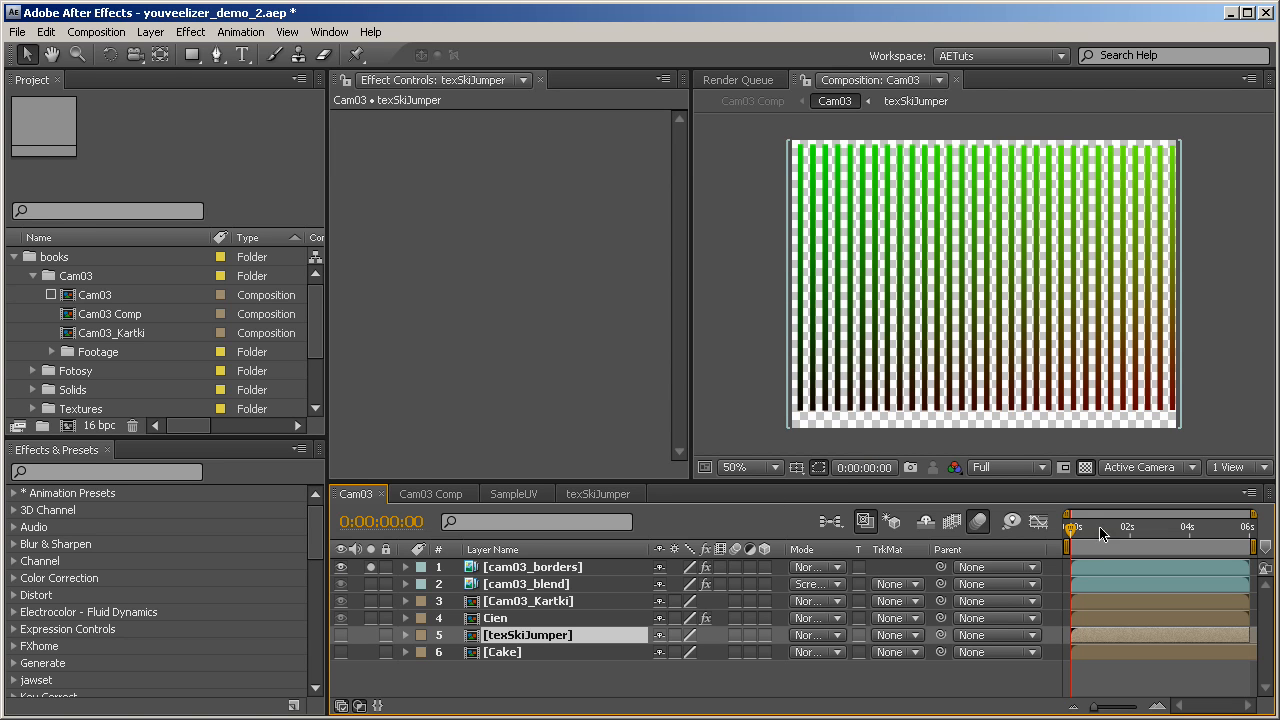
pyautogui.moveTo(1073, 528); pyautogui.dragTo(1262, 523)
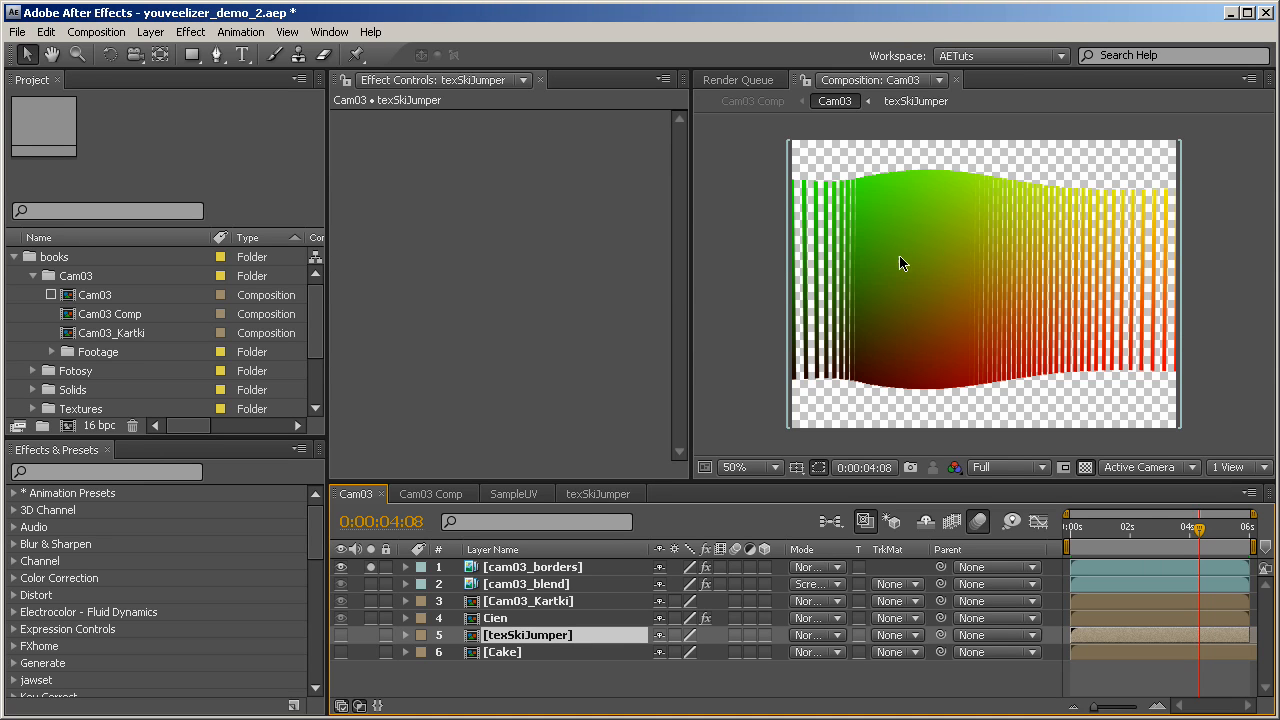
# Clear the existing effect and the solo from the cam03_borders layer, with the current time at 0:00:03:15
pyautogui.click(531, 568)
pyautogui.click(371, 567)
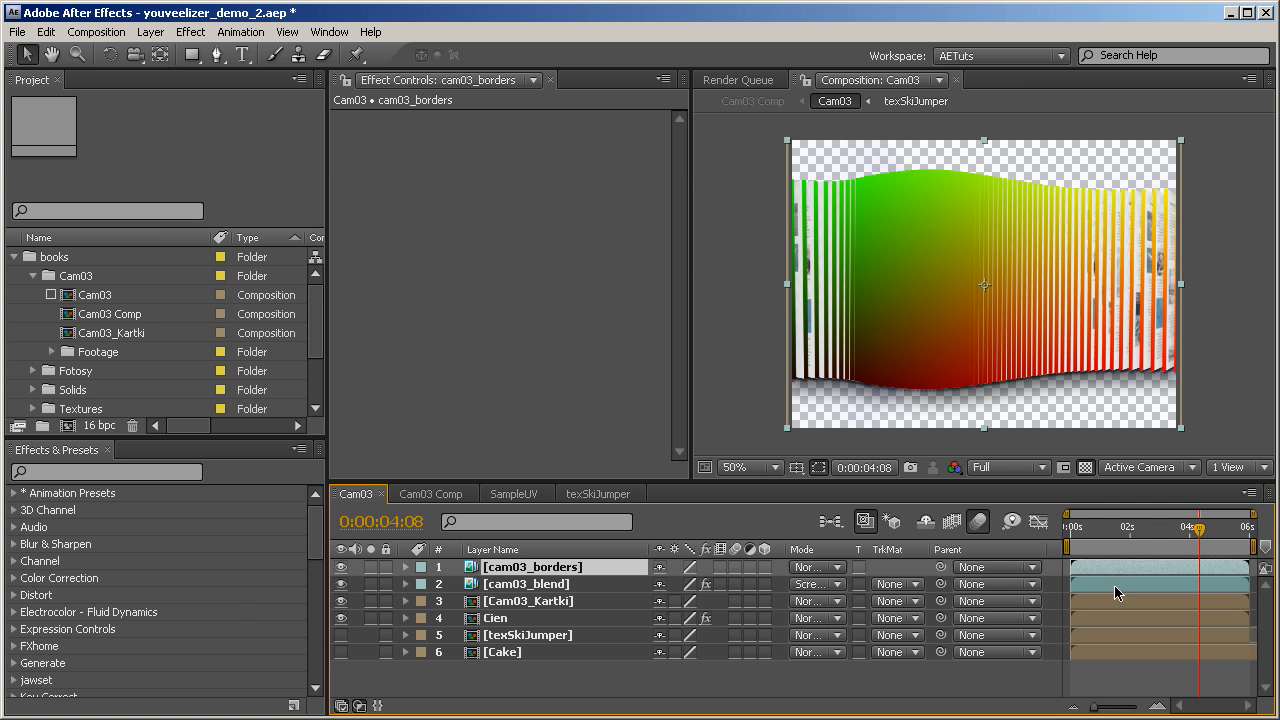
pyautogui.moveTo(1198, 528)
pyautogui.mouseDown()
pyautogui.moveTo(1080, 533)
pyautogui.moveTo(1177, 533)
pyautogui.mouseUp()
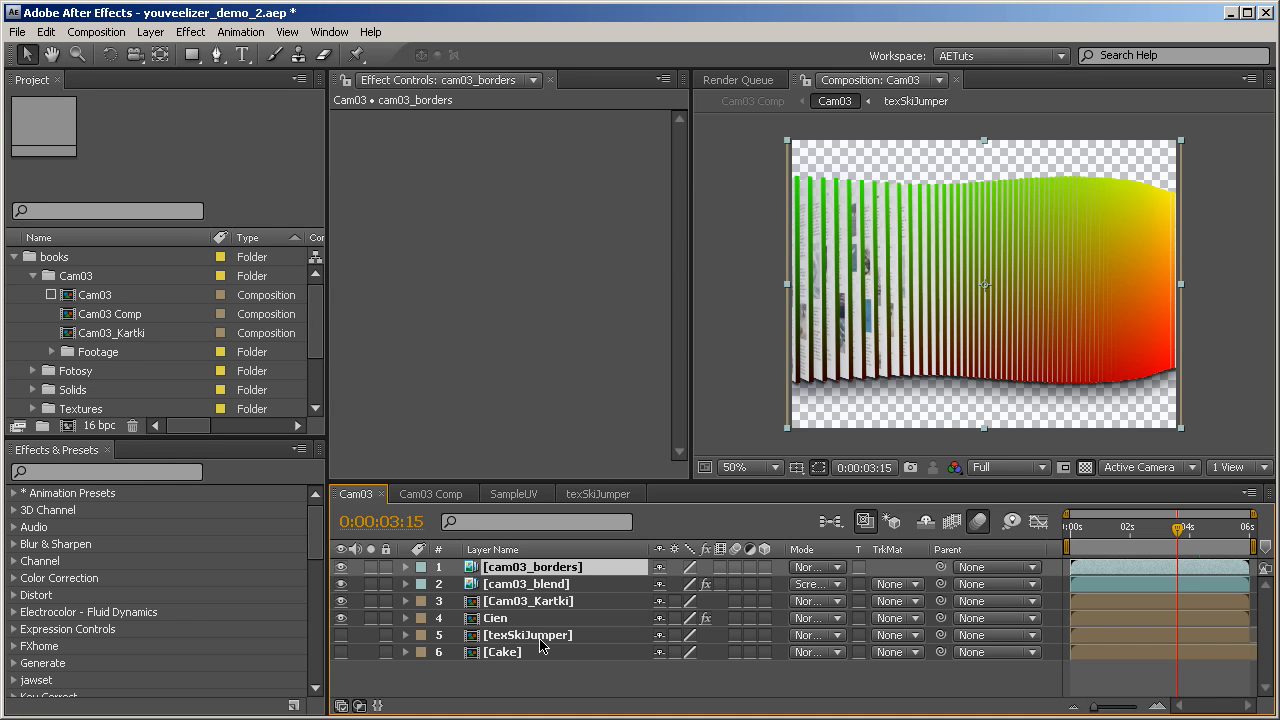
# Apply the Youveelizer effect to the cam03_borders layer and choose texSkiJumper as Input 2
pyautogui.click(154, 472)
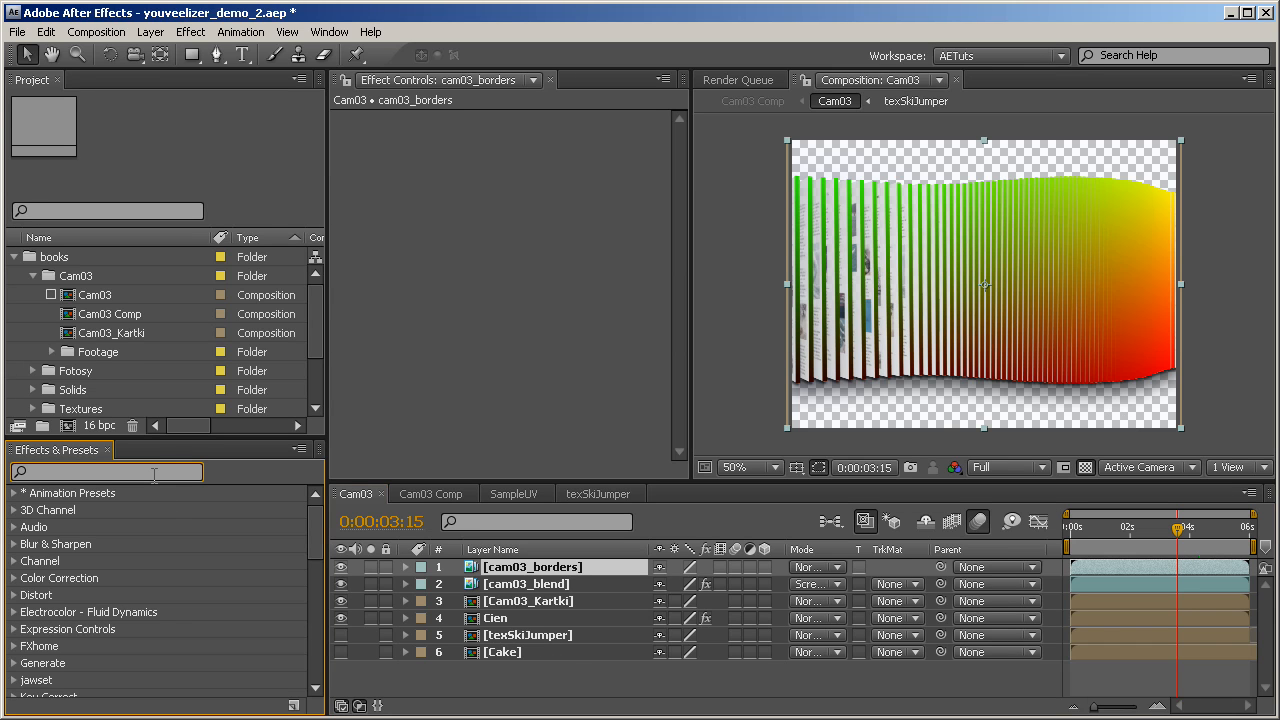
pyautogui.write('youv')
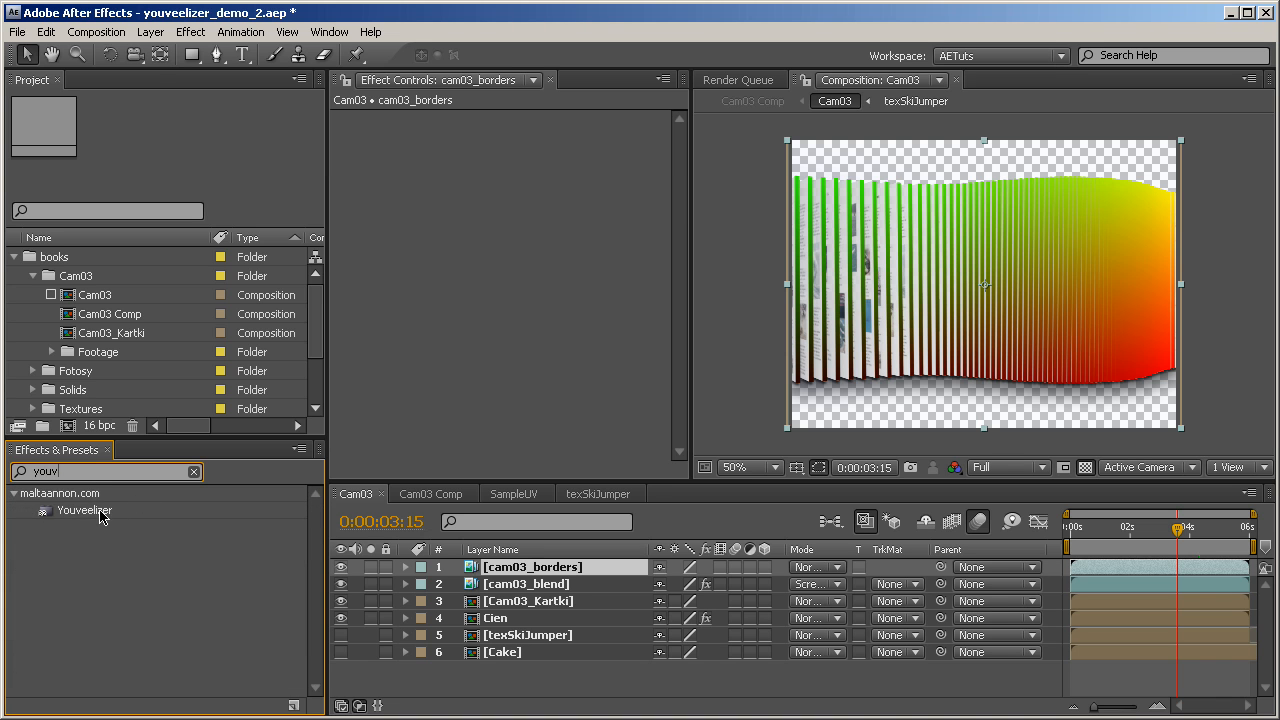
pyautogui.moveTo(100, 516); pyautogui.dragTo(893, 343)
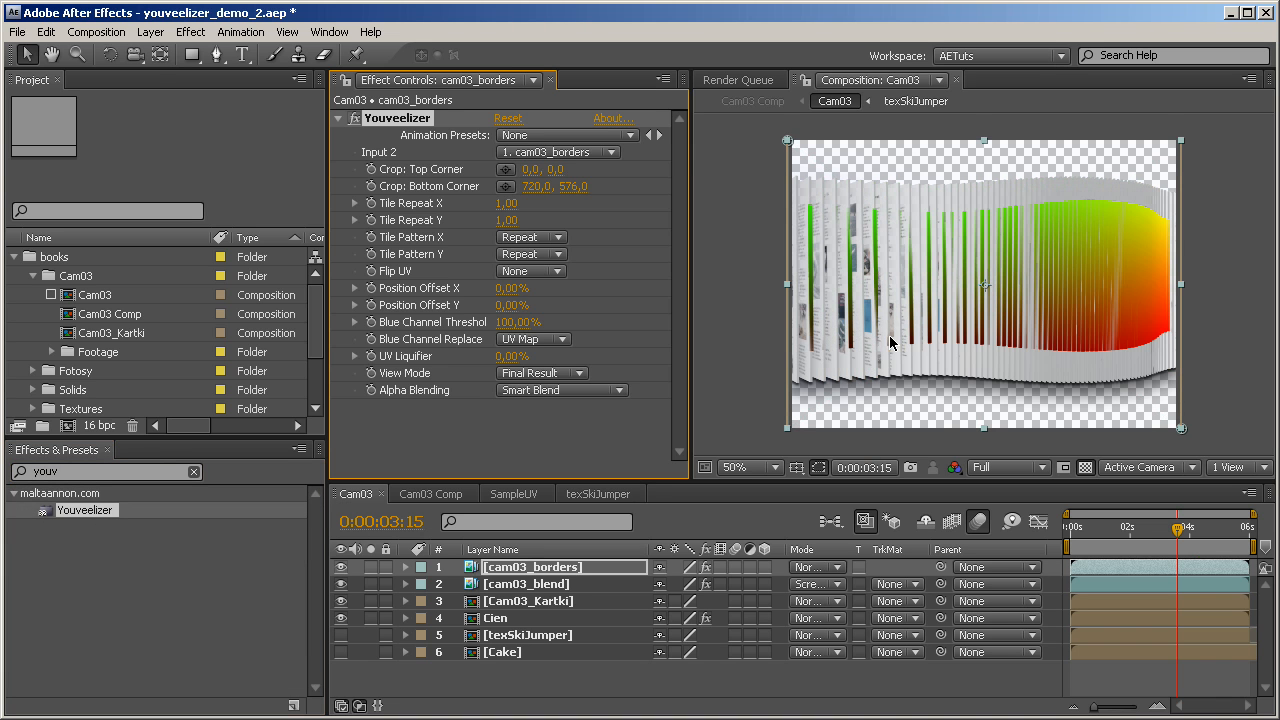
pyautogui.click(583, 157)
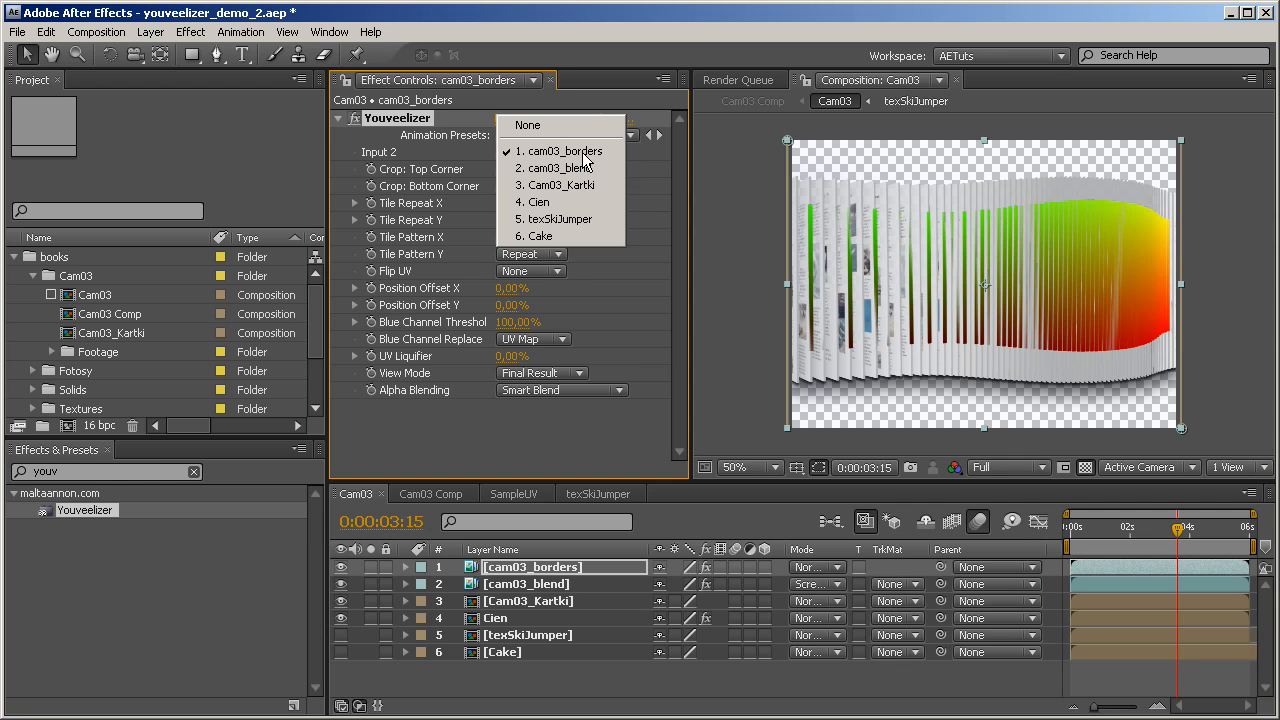
pyautogui.click(558, 220)
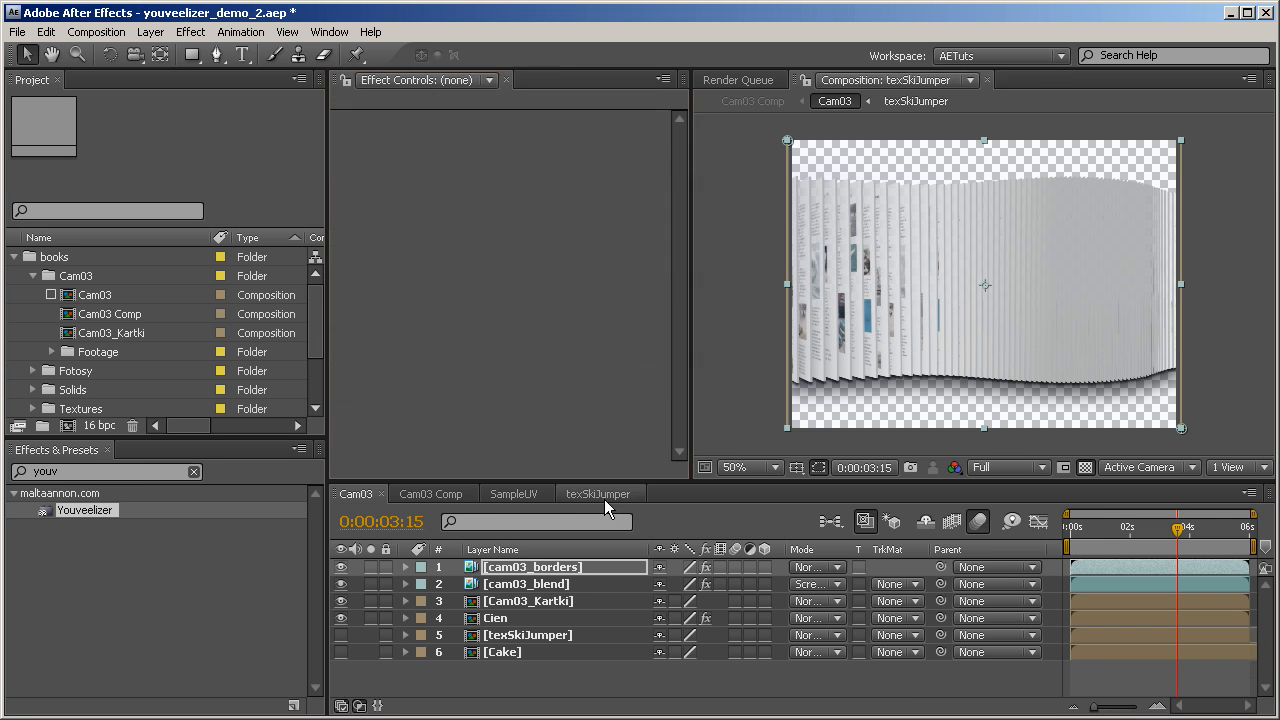
# Look up the pixel dimensions of the texSkiJumper composition in the project's Textures folder
pyautogui.click(604, 496)
pyautogui.click(900, 412)
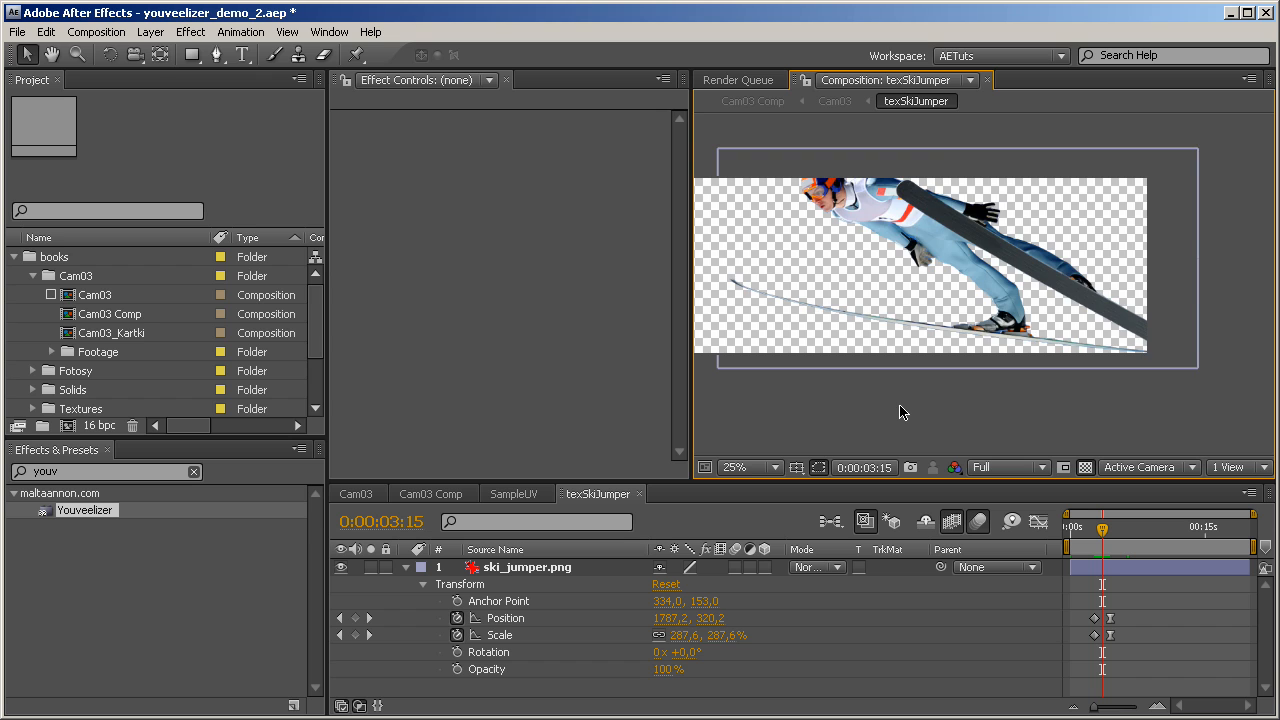
pyautogui.press(',')
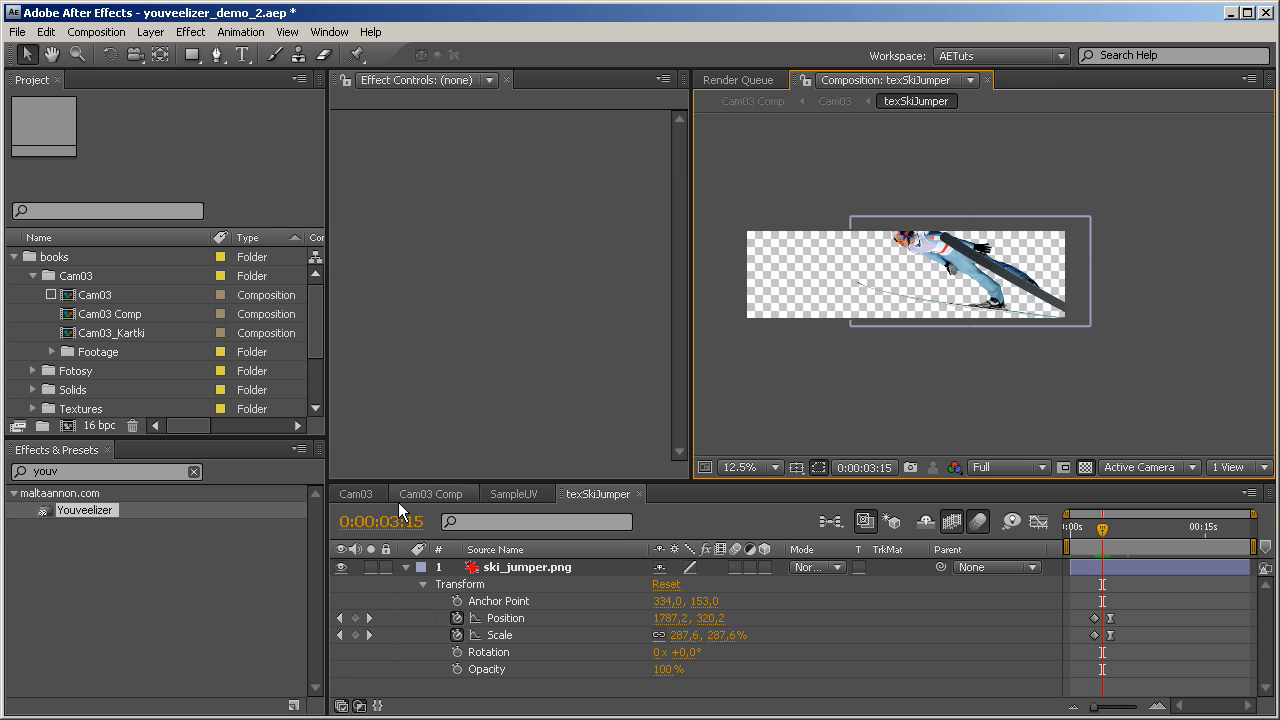
pyautogui.scroll(-4, 311, 311)
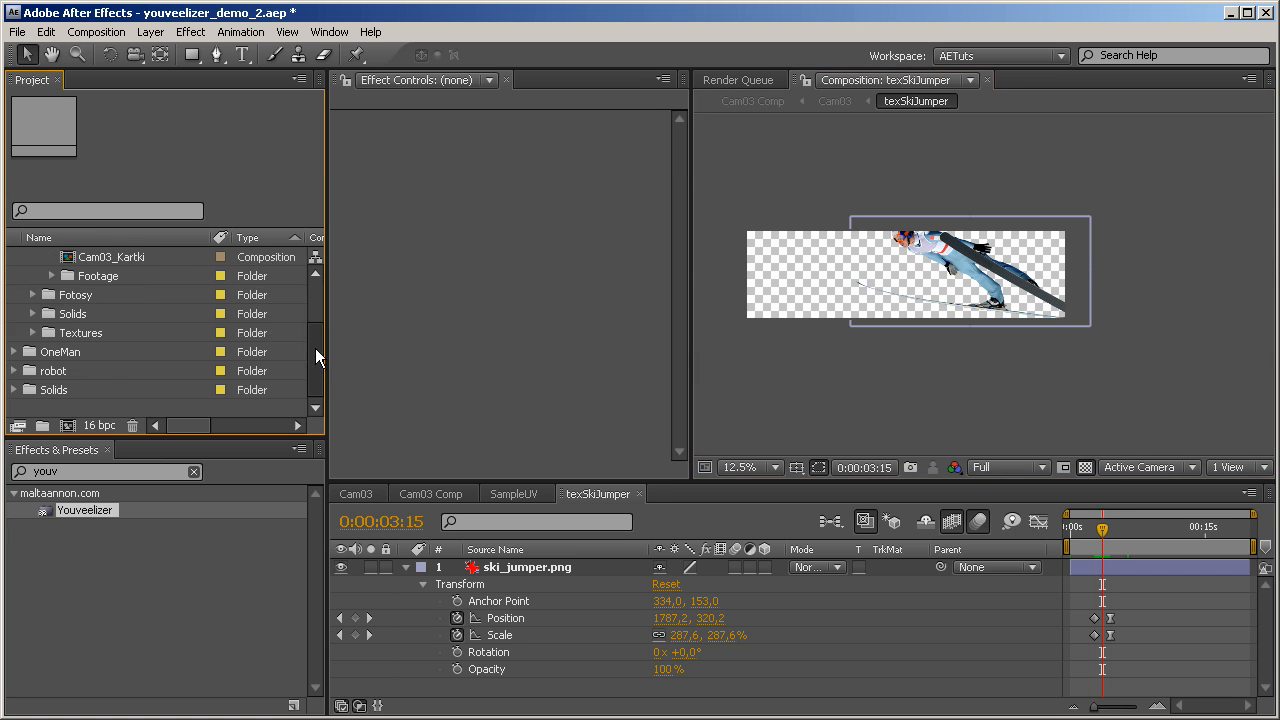
pyautogui.click(33, 332)
pyautogui.click(111, 391)
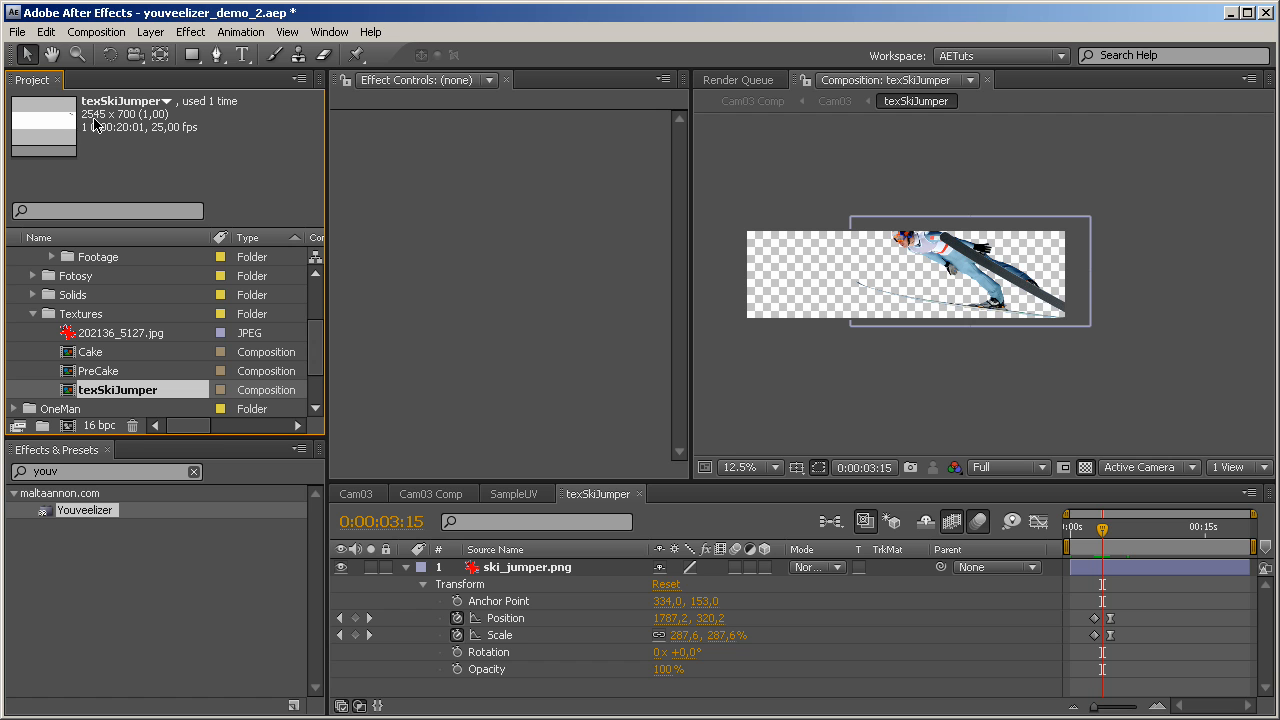
# Set the Youveelizer Crop: Bottom Corner on cam03_borders to 2545, 700 and preview the result up to 0:00:05:18
pyautogui.click(372, 494)
pyautogui.click(536, 187)
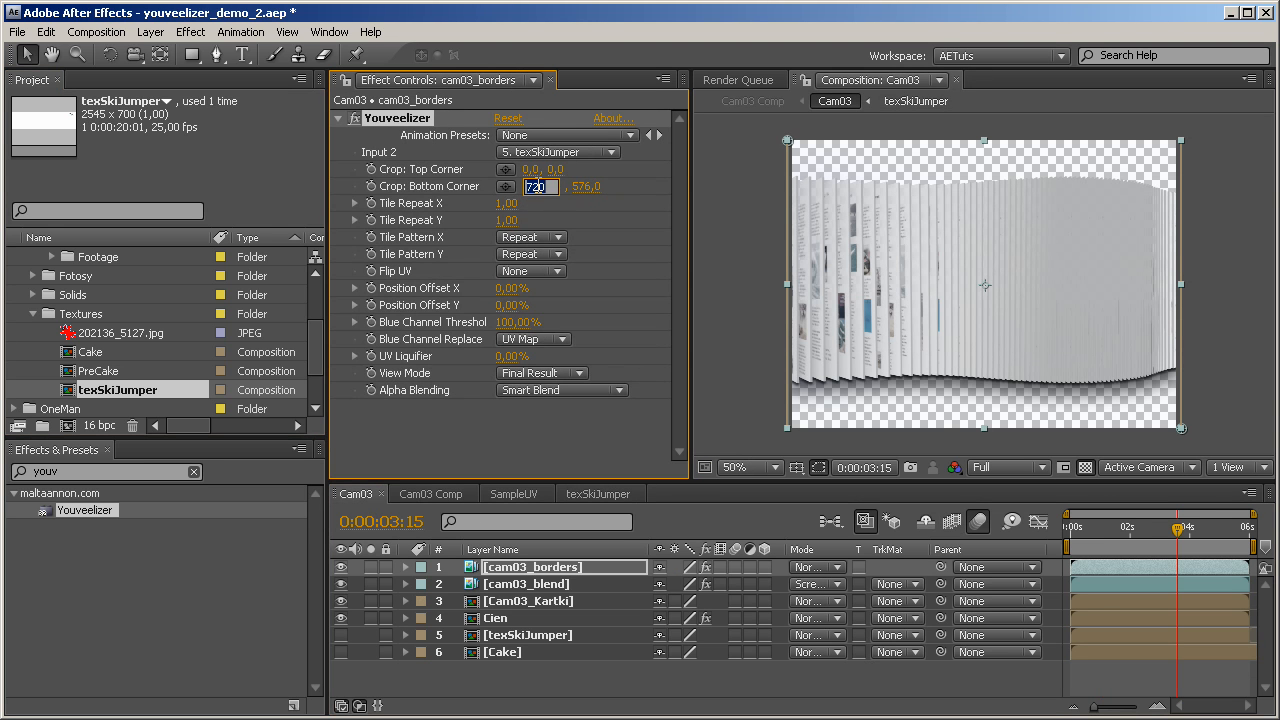
pyautogui.write('2545')
pyautogui.press('Tab')
pyautogui.write('700')
pyautogui.press('Return')
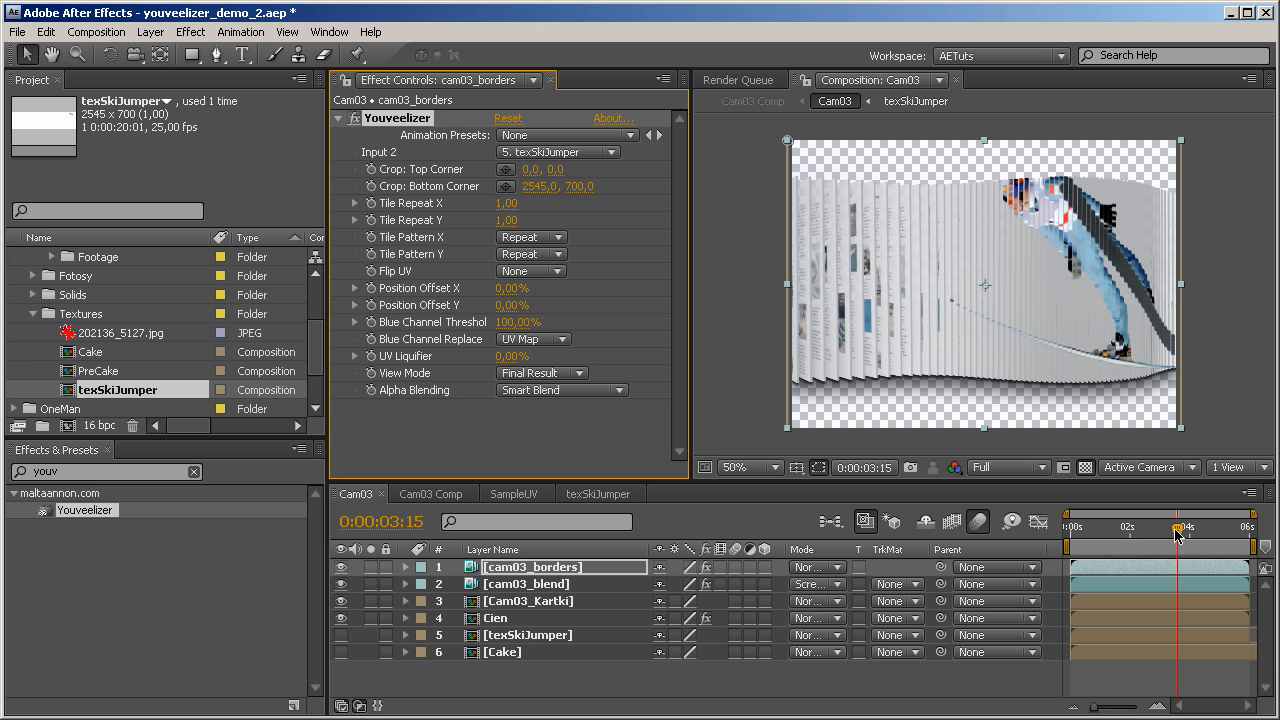
pyautogui.moveTo(1176, 534); pyautogui.dragTo(1240, 535)
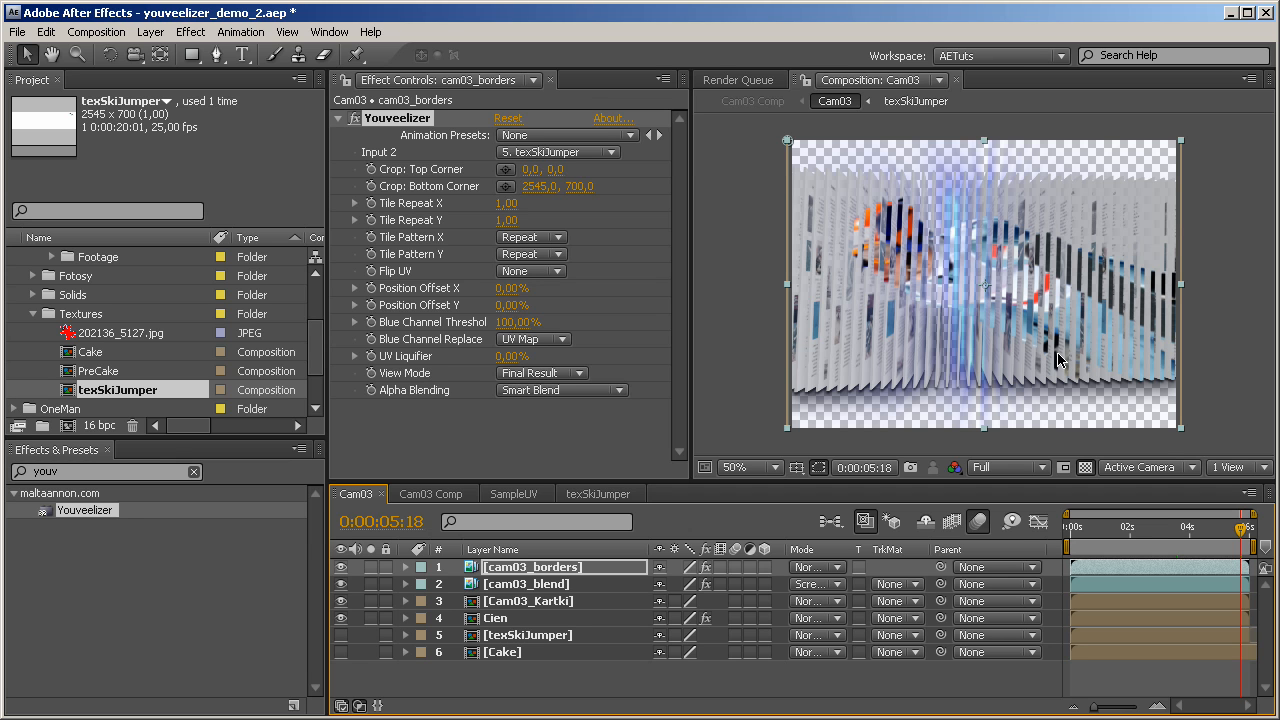
# Open the SampleUV composition at 100% magnification and hide all of its visible layers
pyautogui.click(530, 494)
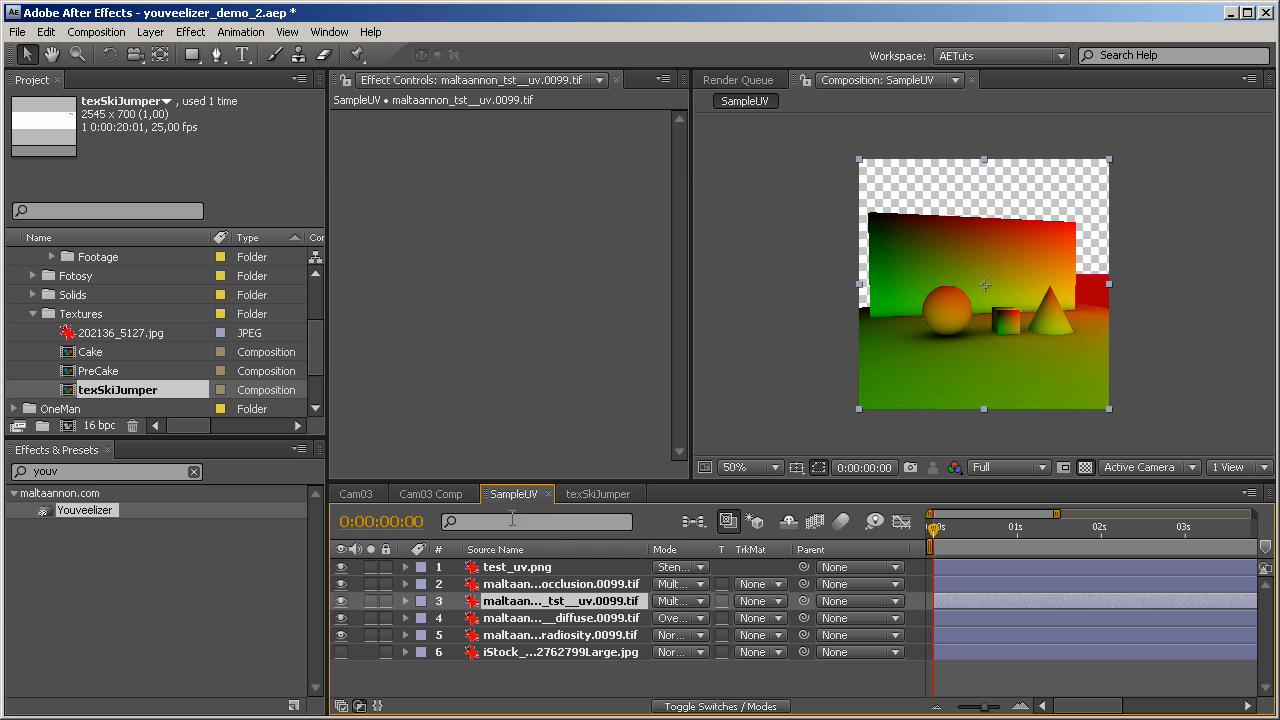
pyautogui.click(747, 401)
pyautogui.press('.')
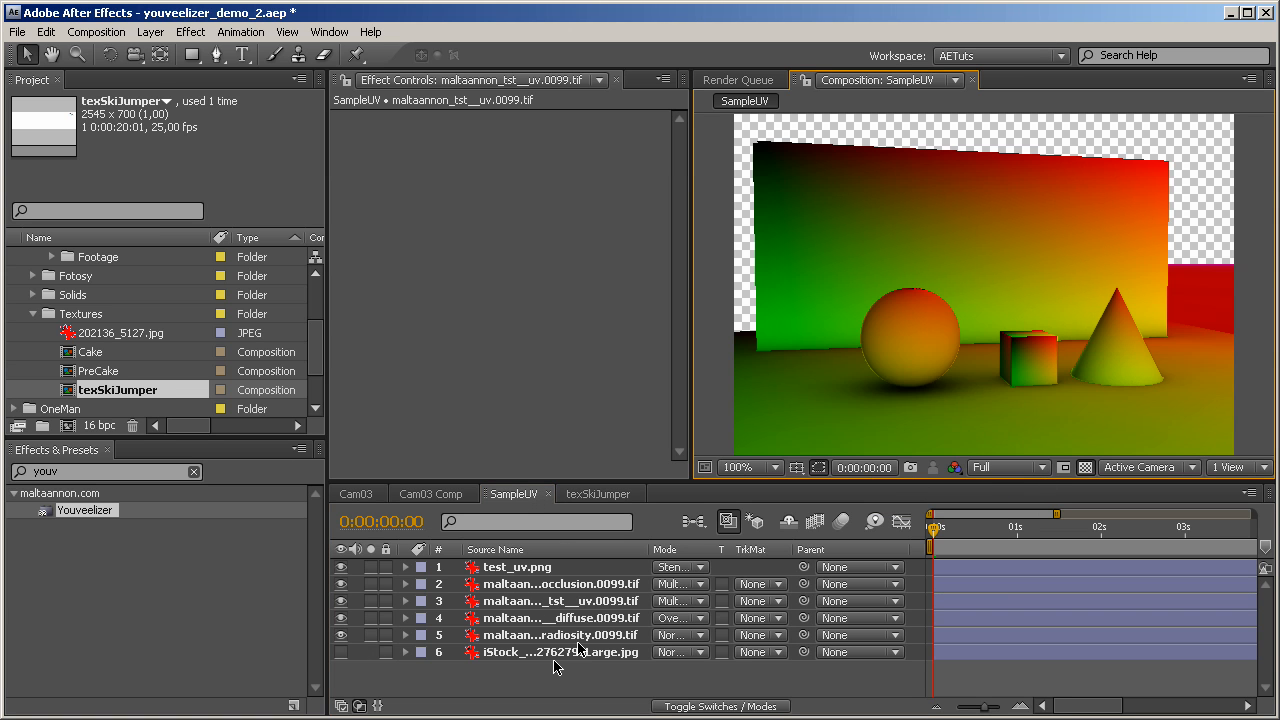
pyautogui.moveTo(341, 635); pyautogui.dragTo(344, 567)
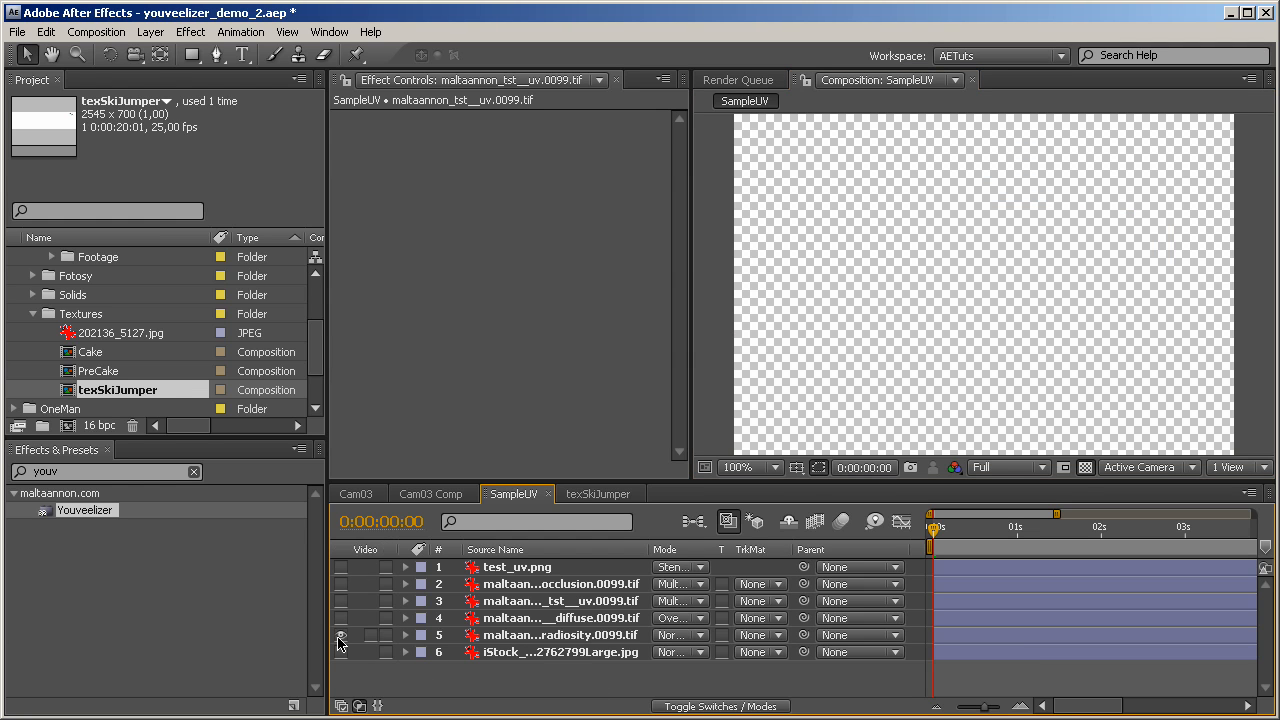
# Examine the radiosity, diffuse, UV and occlusion render passes of SampleUV one at a time by showing each alone
pyautogui.click(341, 635)
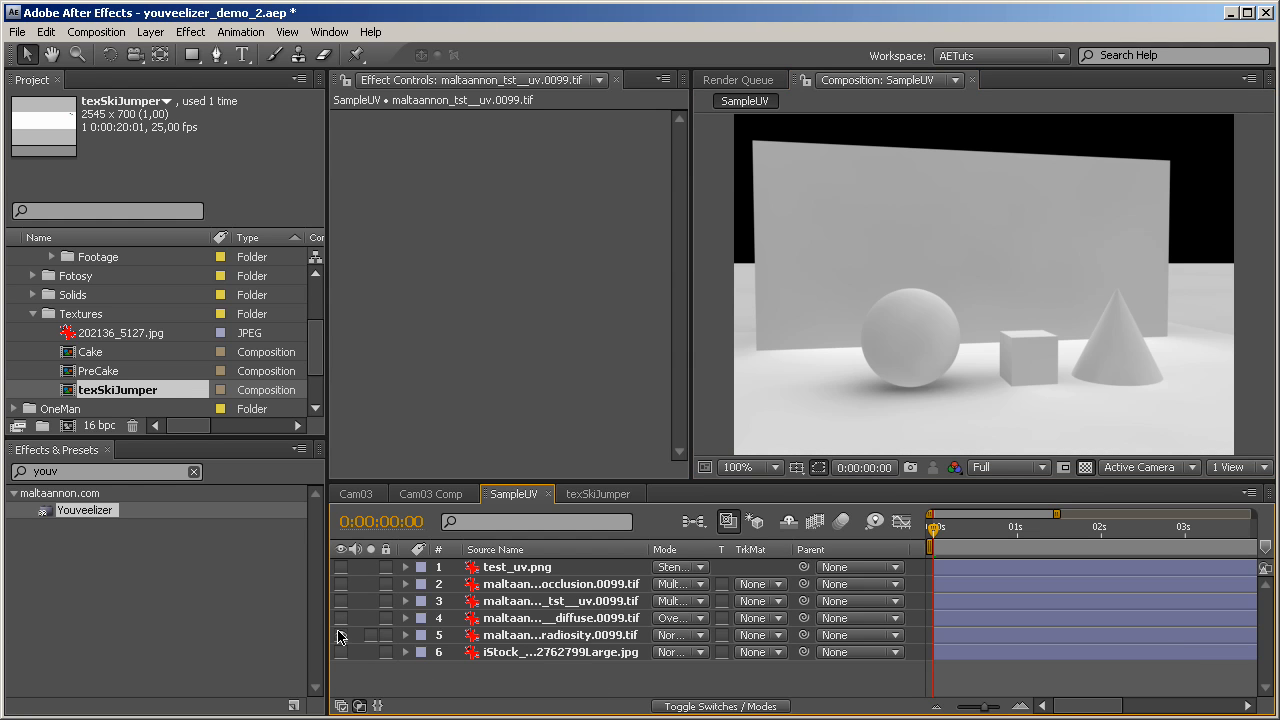
pyautogui.click(341, 635)
pyautogui.click(341, 618)
pyautogui.click(341, 618)
pyautogui.click(341, 601)
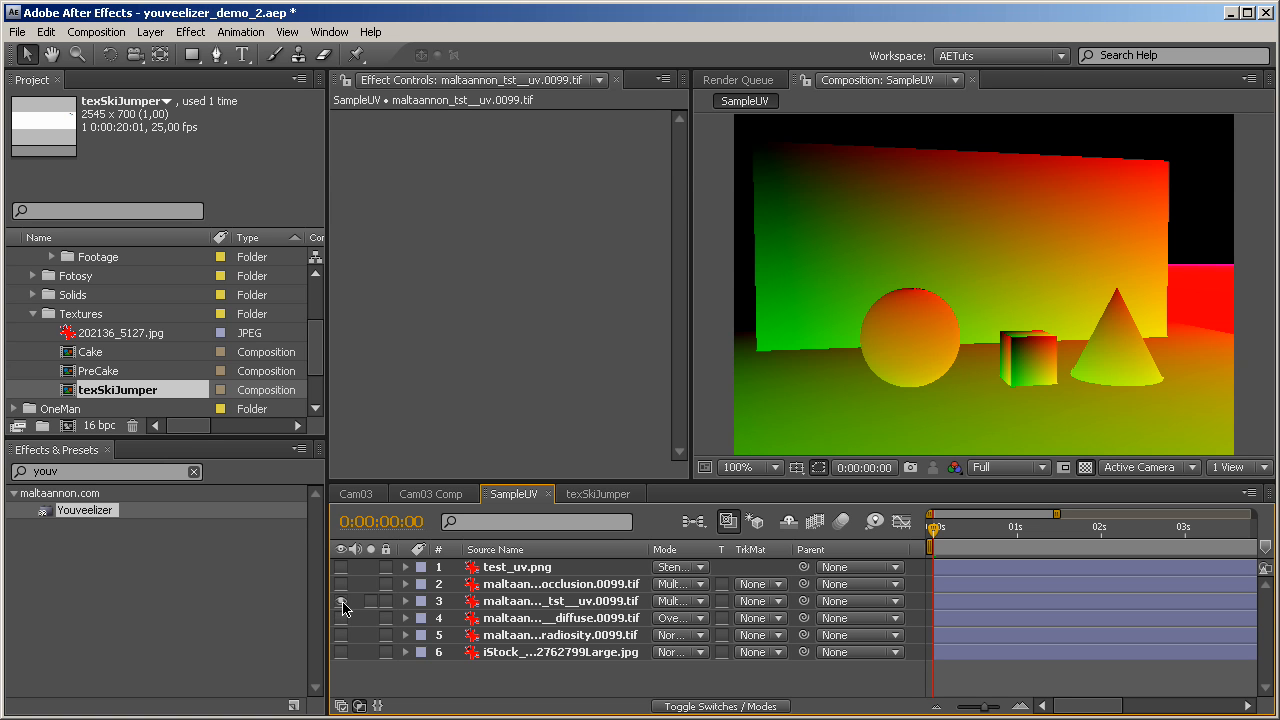
pyautogui.click(341, 601)
pyautogui.click(341, 584)
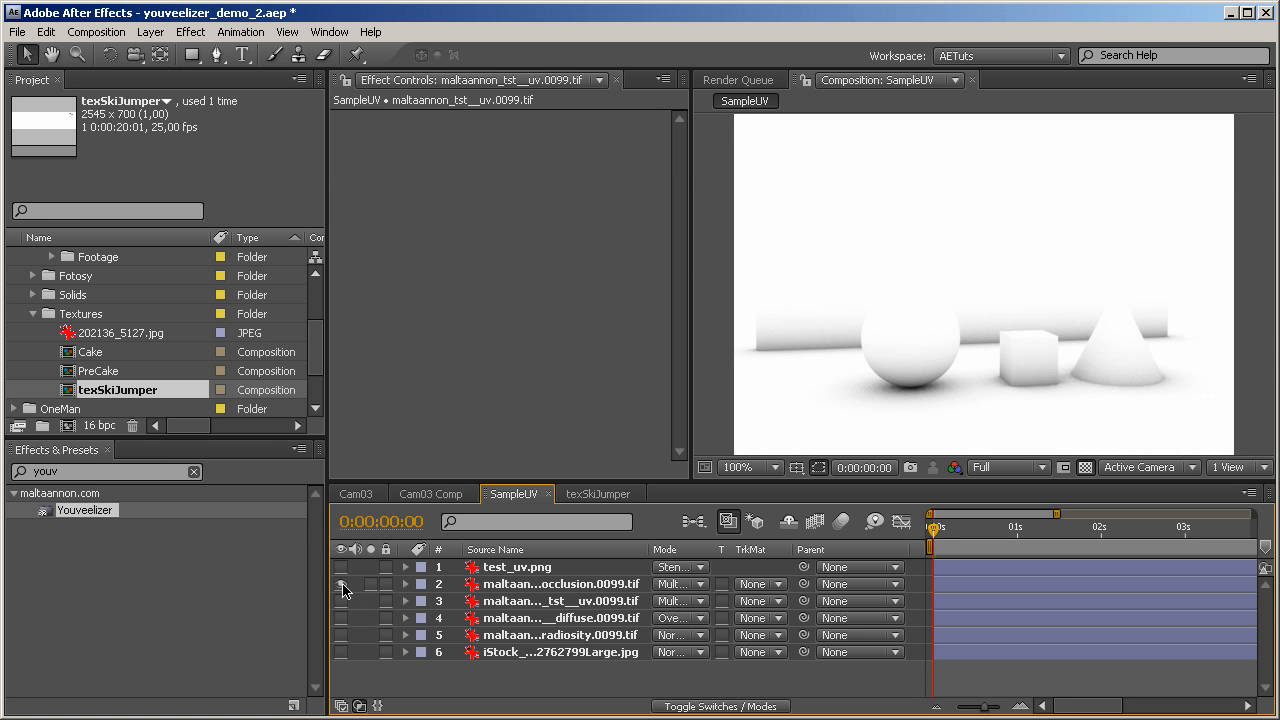
pyautogui.click(341, 584)
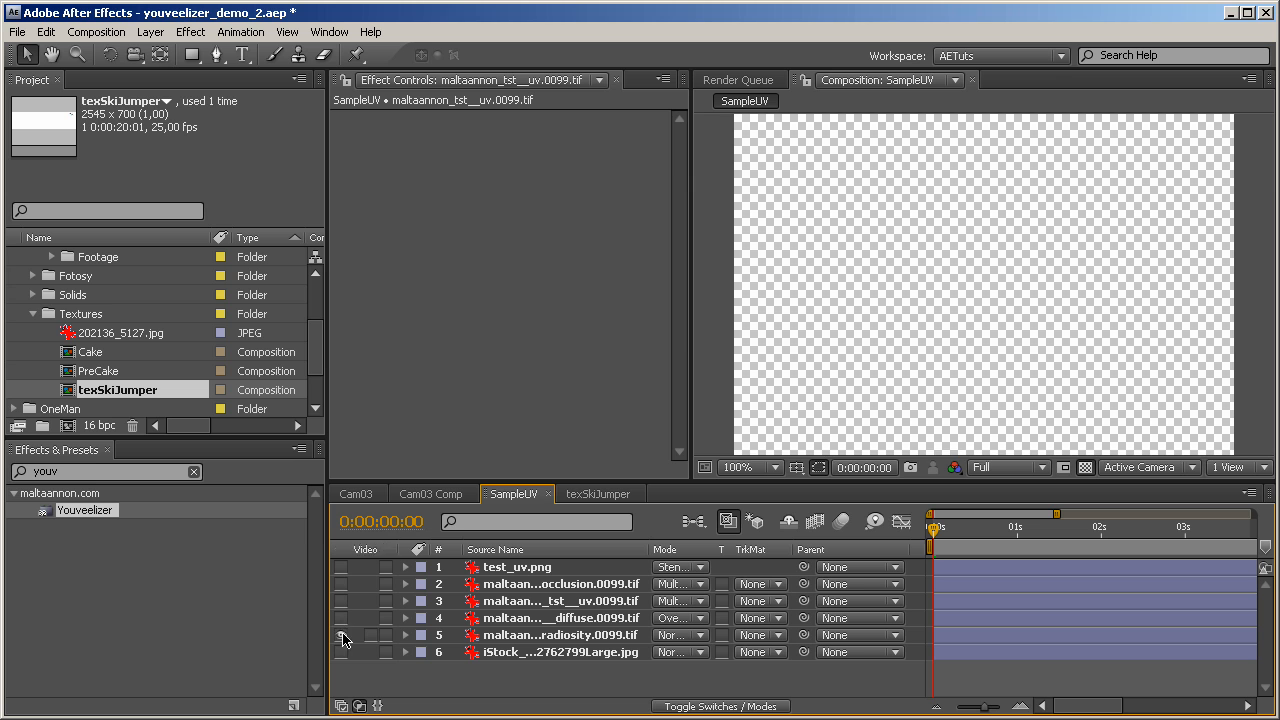
# Make the radiosity, diffuse, UV and occlusion passes and the test_uv.png layer visible together
pyautogui.click(341, 635)
pyautogui.click(341, 601)
pyautogui.click(341, 584)
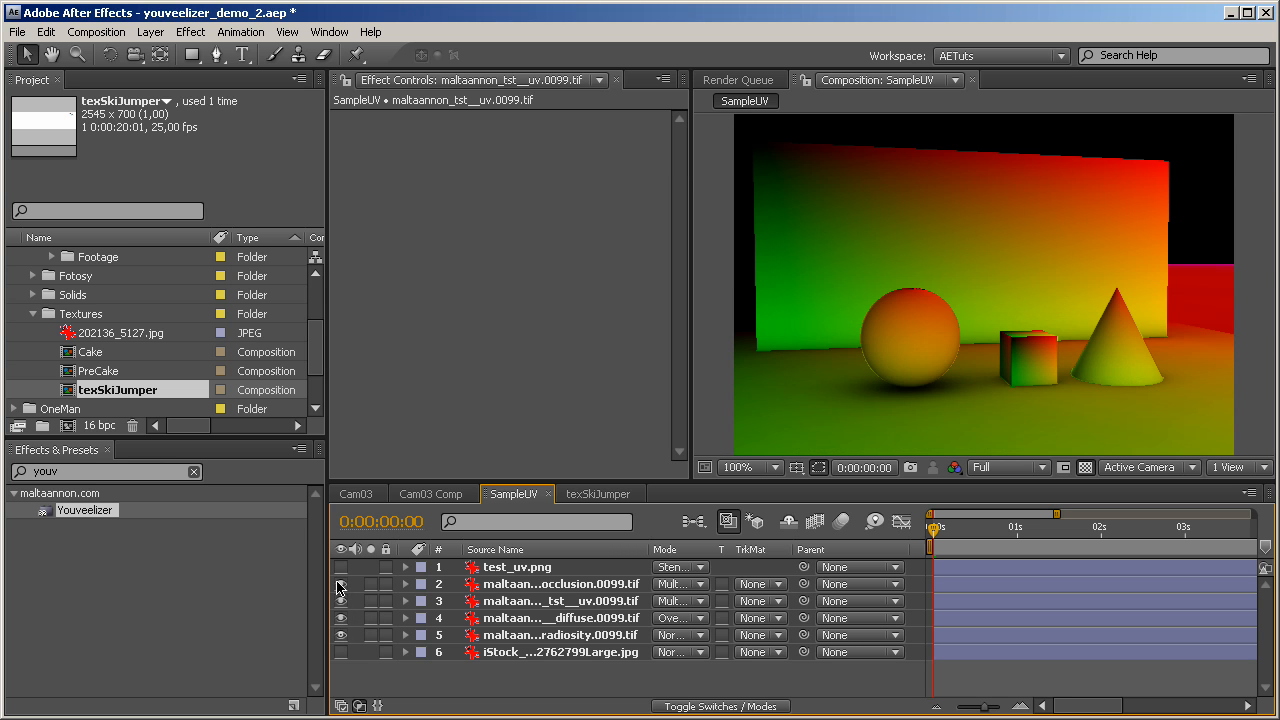
pyautogui.click(341, 567)
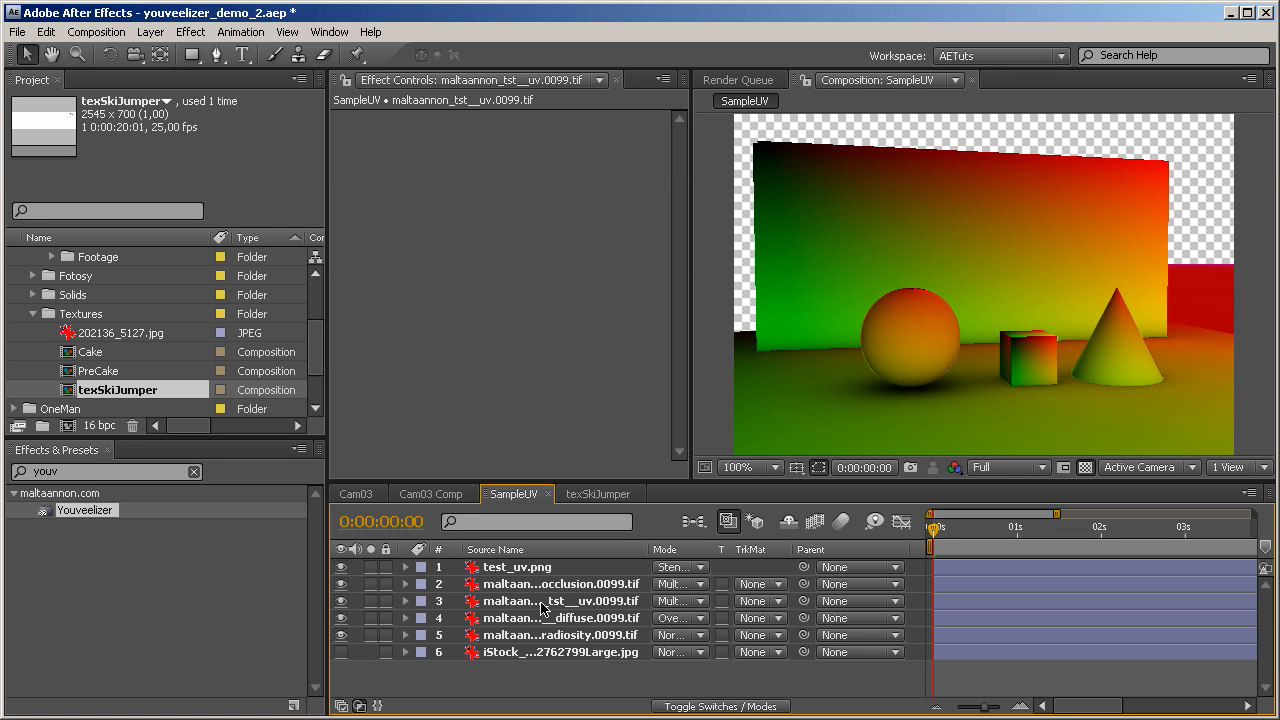
pyautogui.click(341, 652)
pyautogui.click(371, 653)
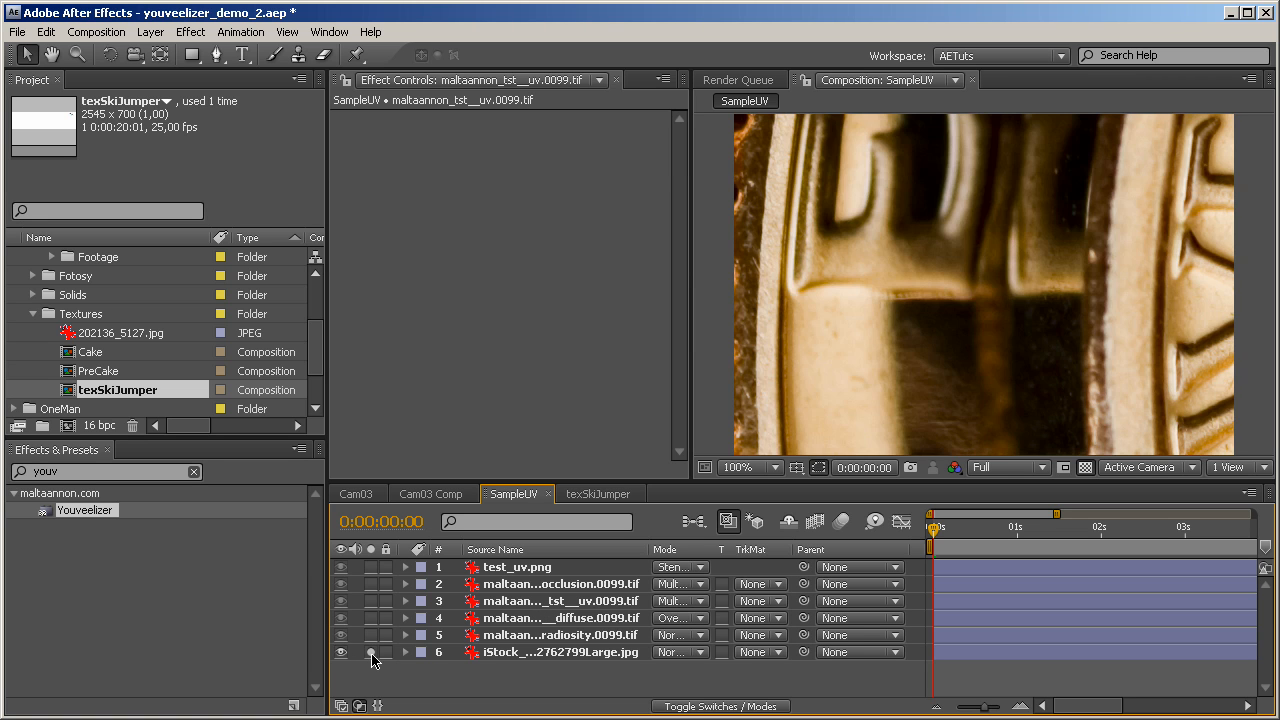
pyautogui.doubleClick(476, 654)
pyautogui.click(748, 467)
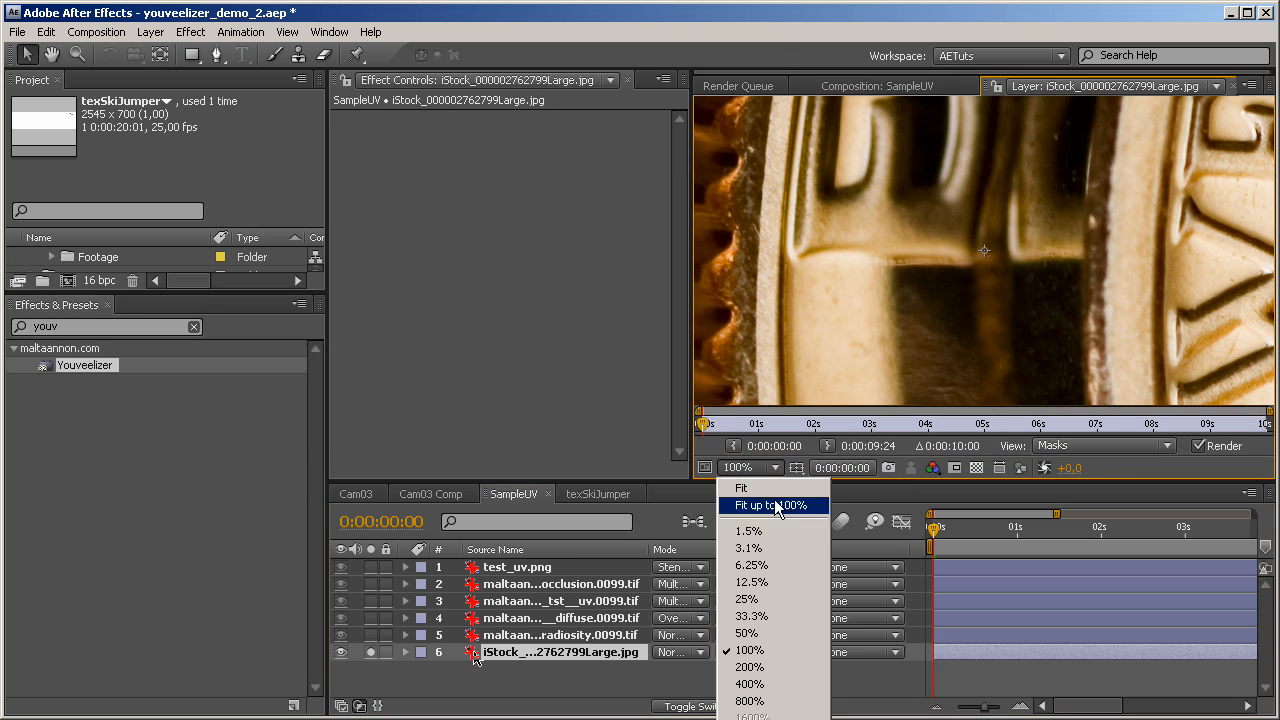
pyautogui.click(782, 600)
pyautogui.click(772, 467)
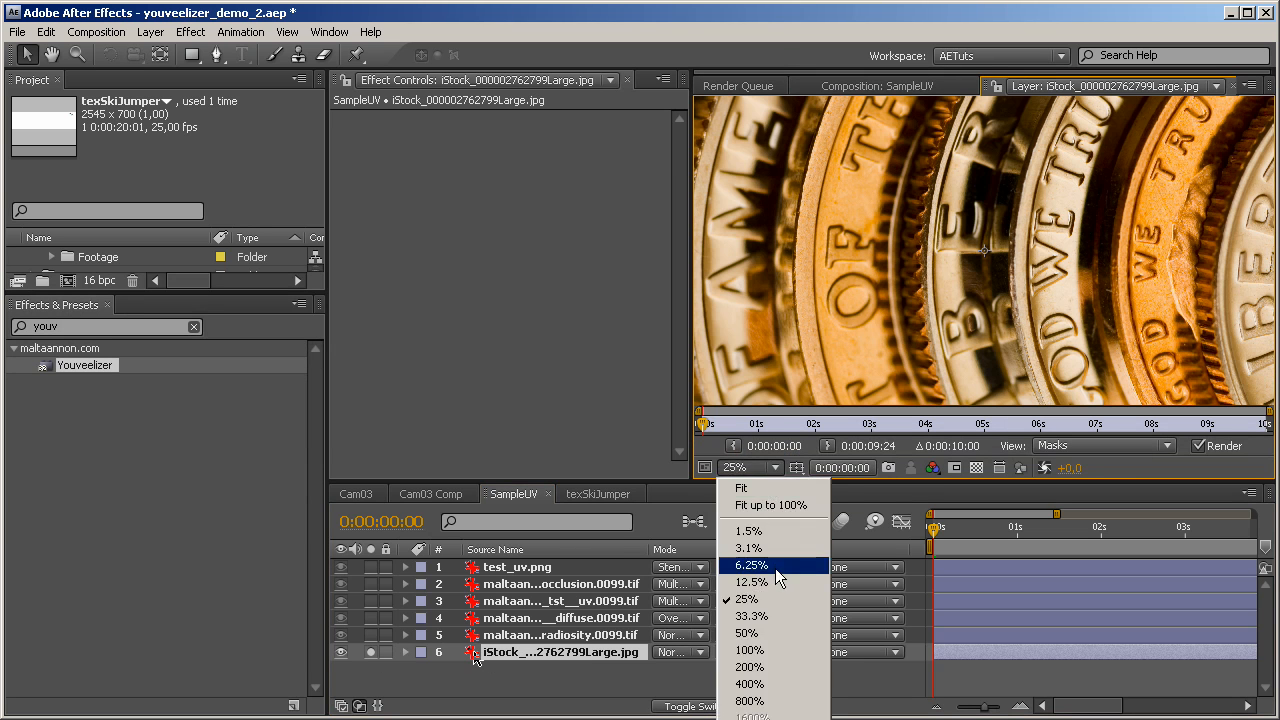
pyautogui.click(778, 568)
pyautogui.click(772, 467)
pyautogui.click(782, 584)
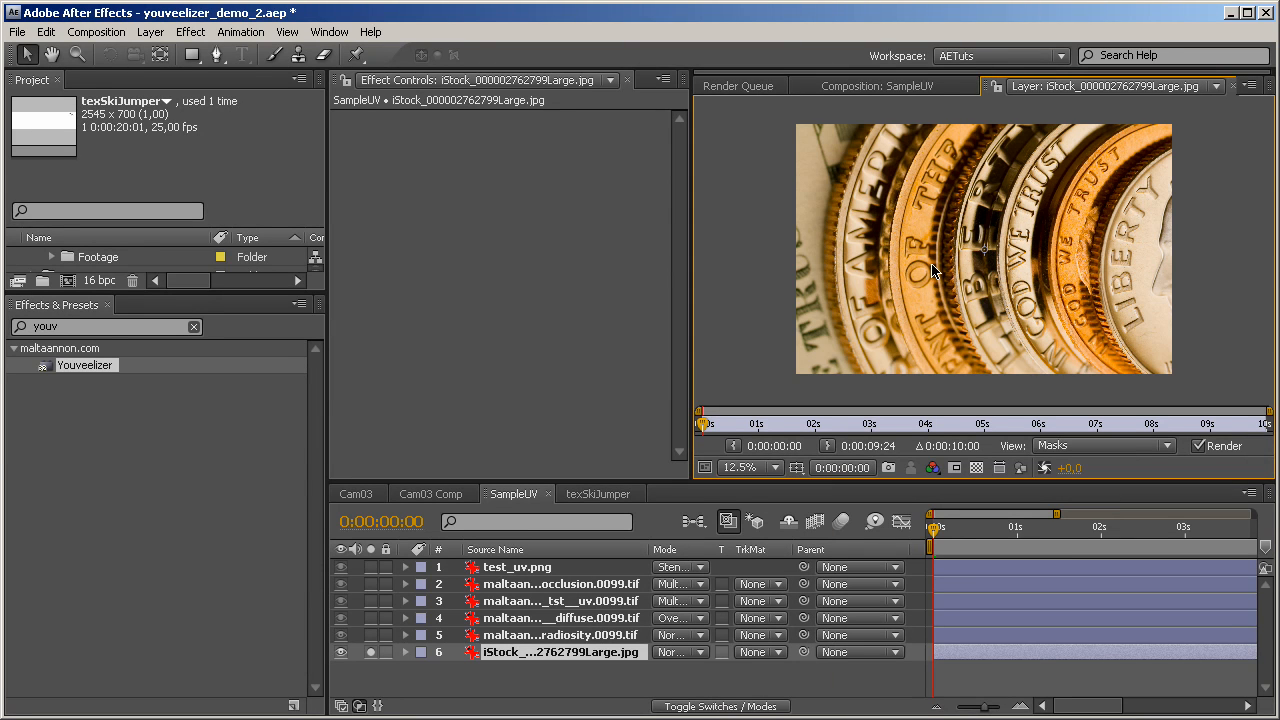
# Make the Project panel taller, close the iStock image's Layer viewer and hide that layer
pyautogui.click(72, 364)
pyautogui.moveTo(172, 294); pyautogui.dragTo(159, 510)
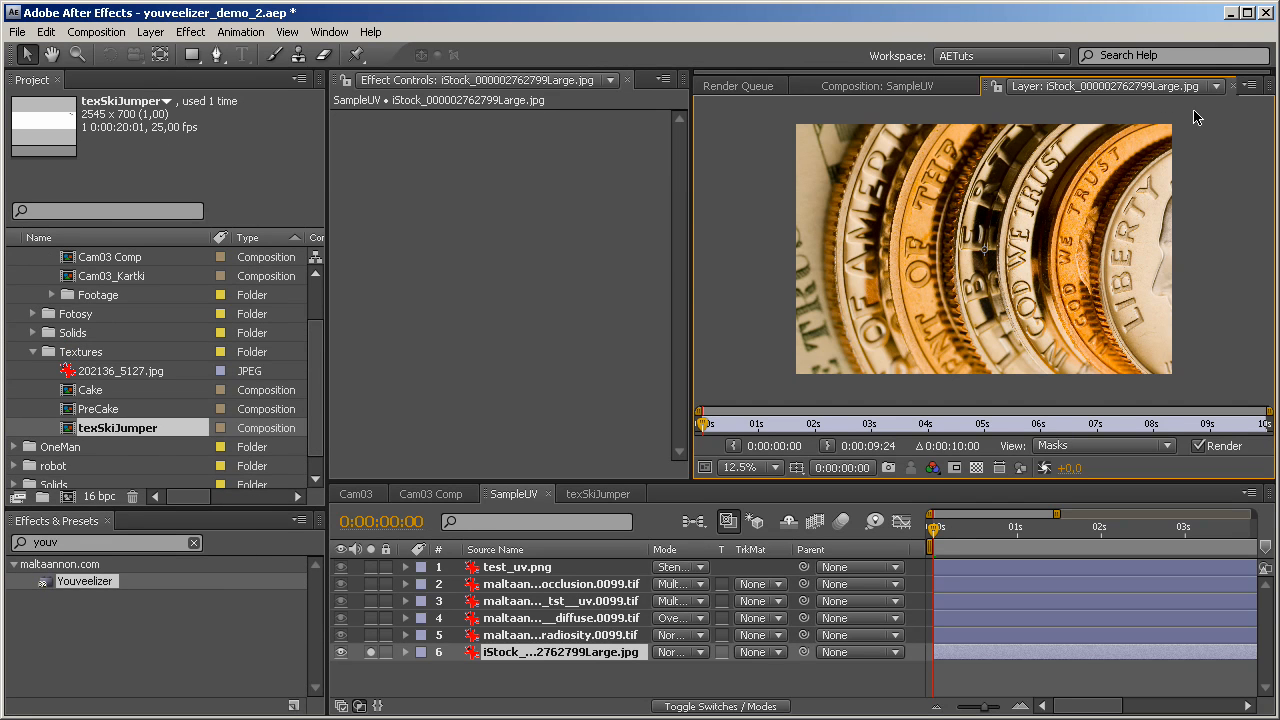
pyautogui.click(1232, 87)
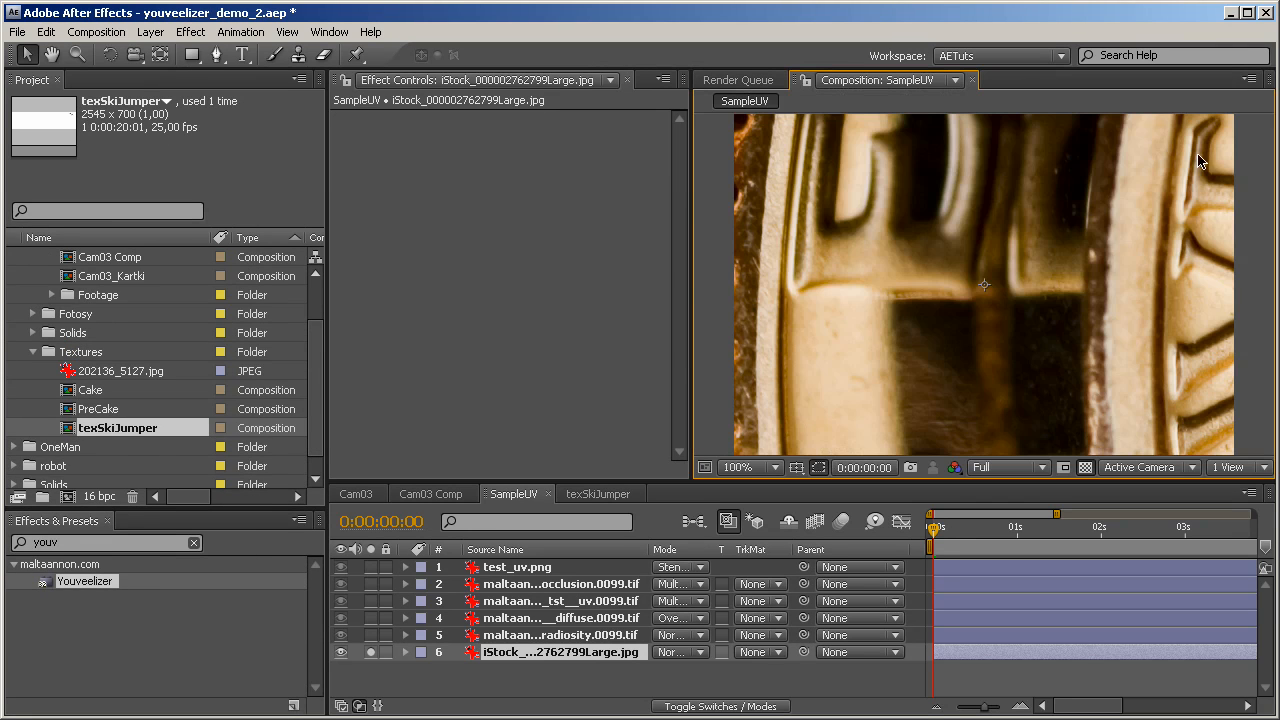
pyautogui.click(341, 652)
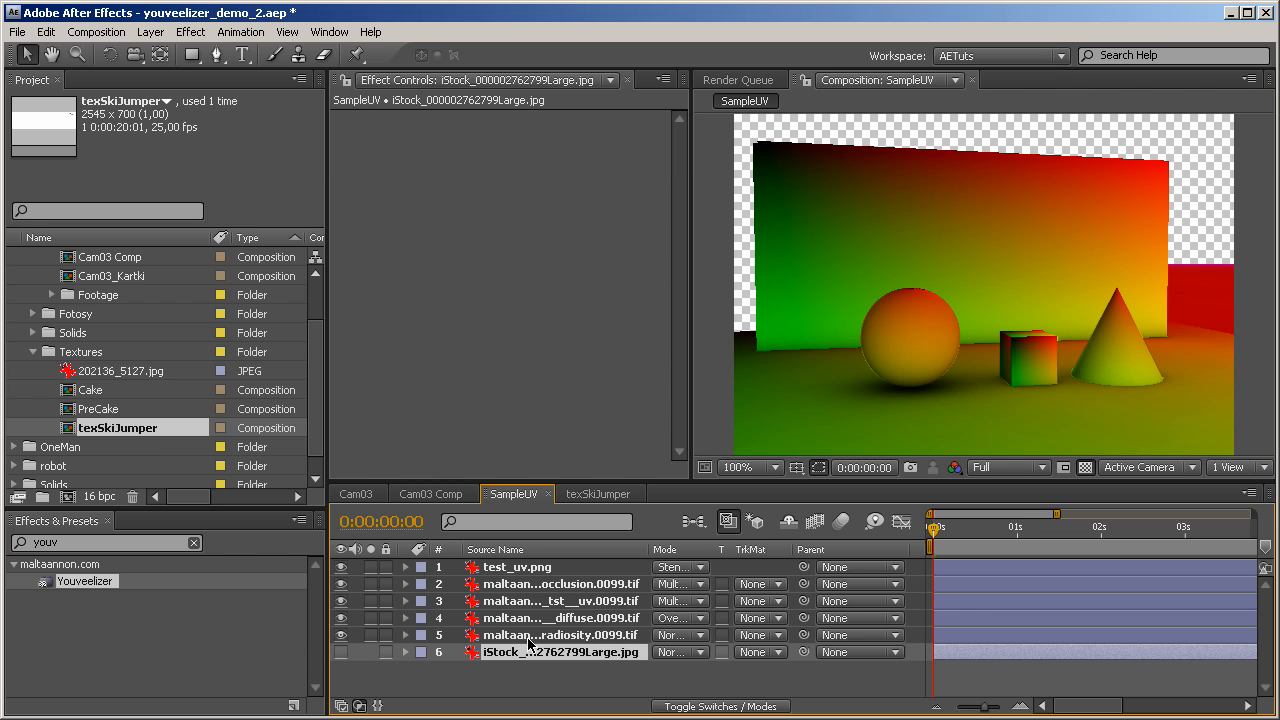
pyautogui.click(587, 607)
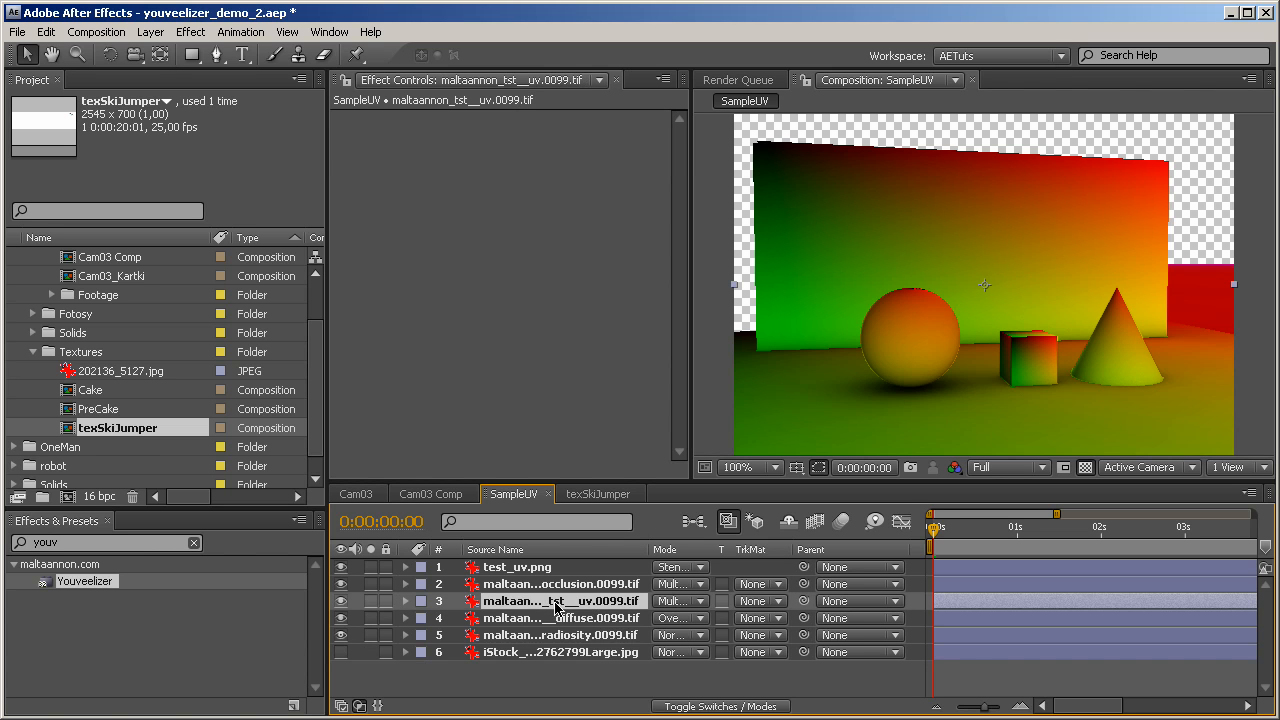
pyautogui.moveTo(98, 584); pyautogui.dragTo(576, 607)
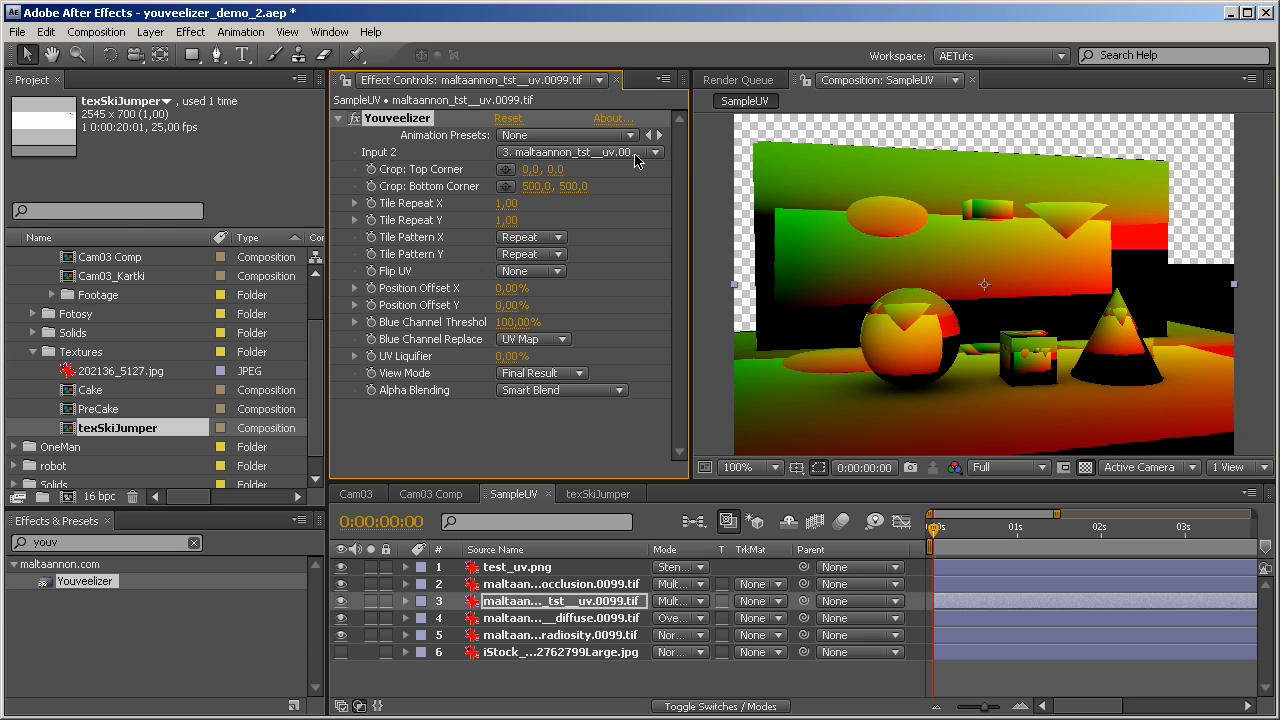
pyautogui.click(636, 160)
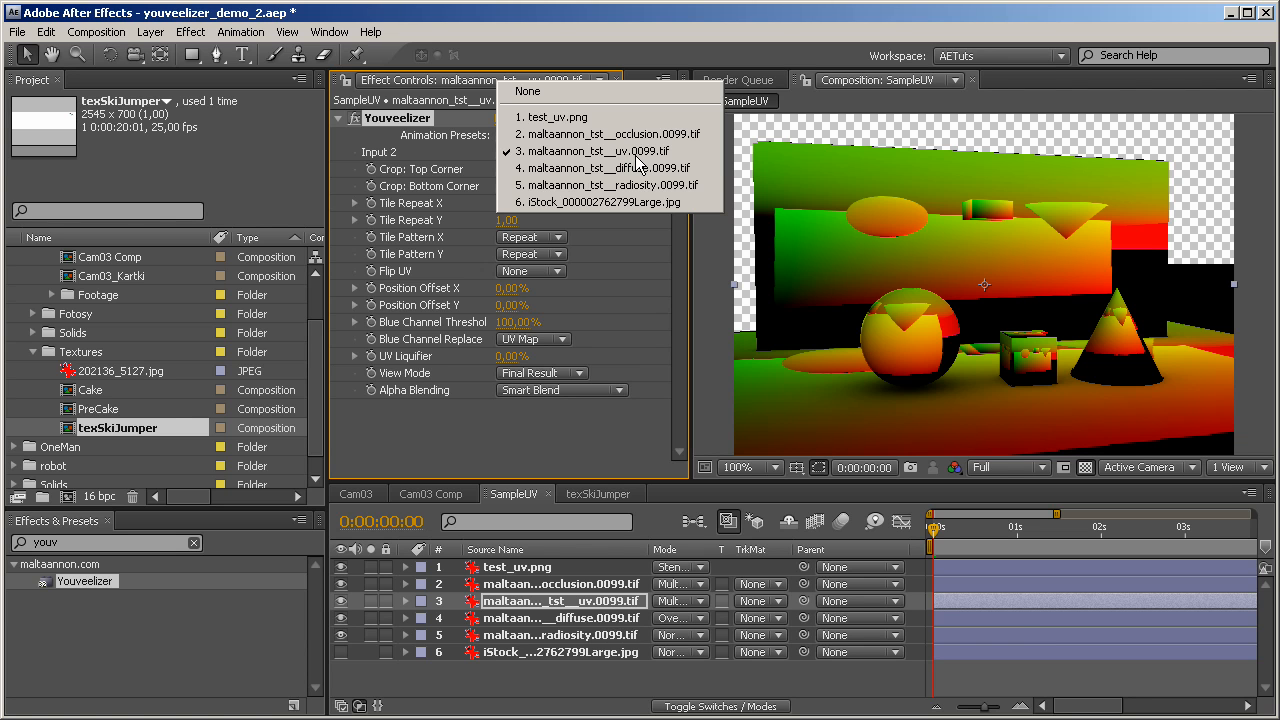
pyautogui.click(578, 203)
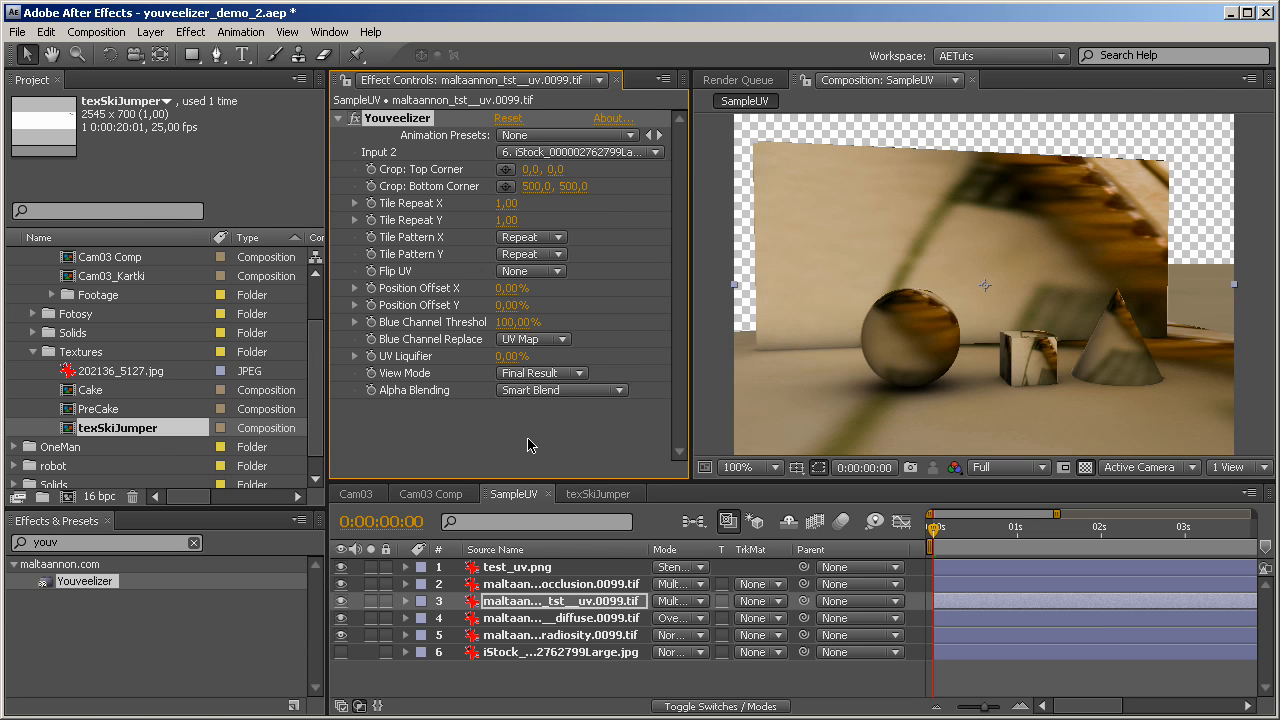
# Search the project for "isto" and look up the pixel dimensions of the iStock image
pyautogui.click(320, 420)
pyautogui.moveTo(320, 420); pyautogui.dragTo(320, 476)
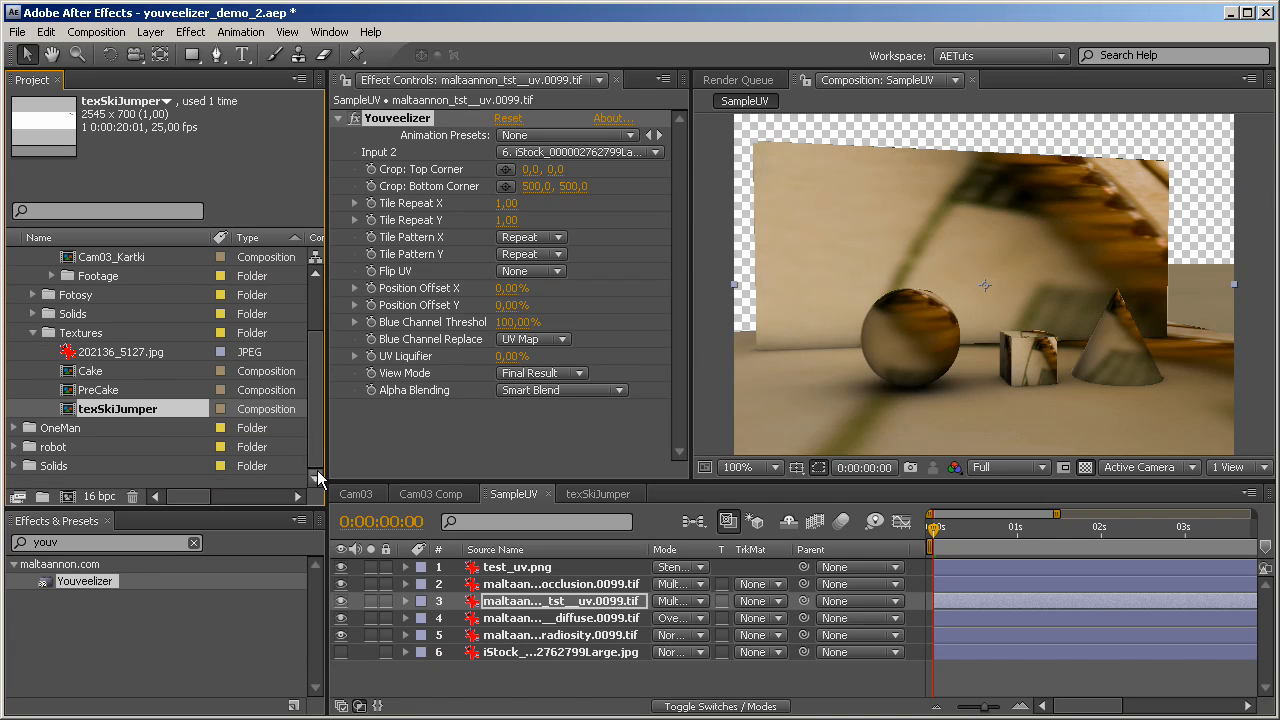
pyautogui.click(88, 208)
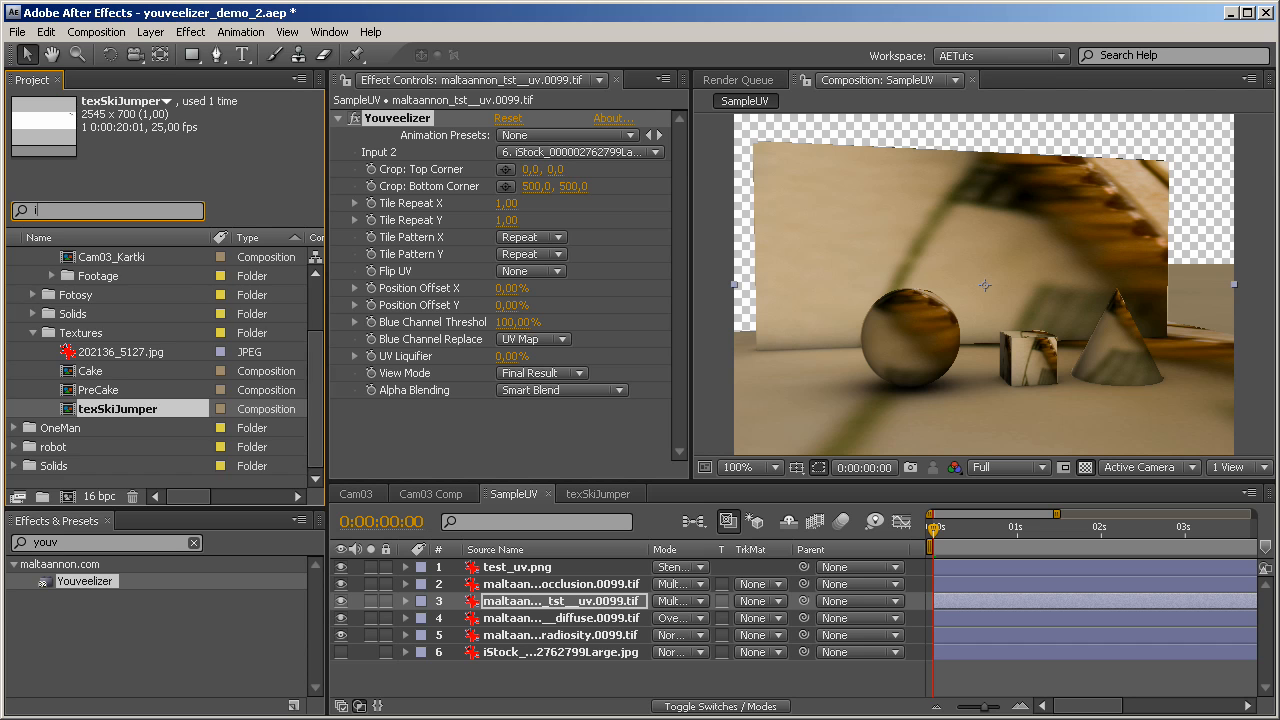
pyautogui.write('isto')
pyautogui.click(134, 276)
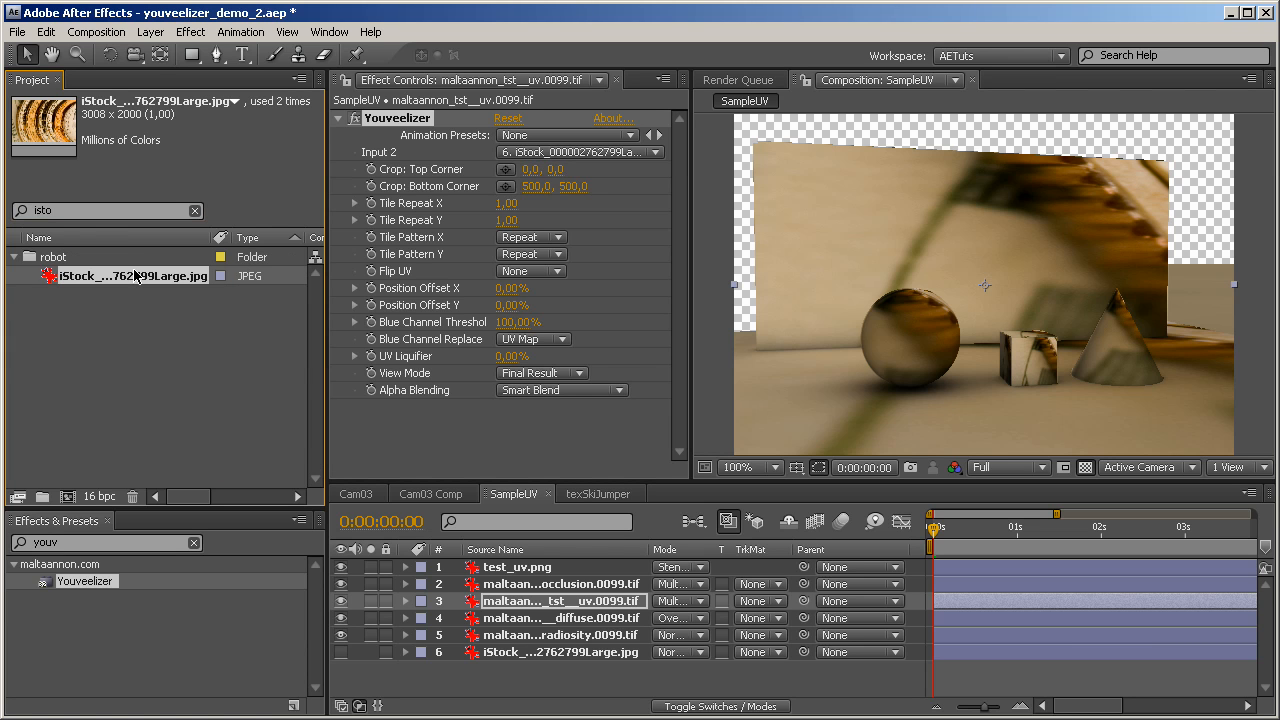
# Set Youveelizer's Crop: Bottom Corner on the UV layer to 3000, 2000
pyautogui.click(536, 186)
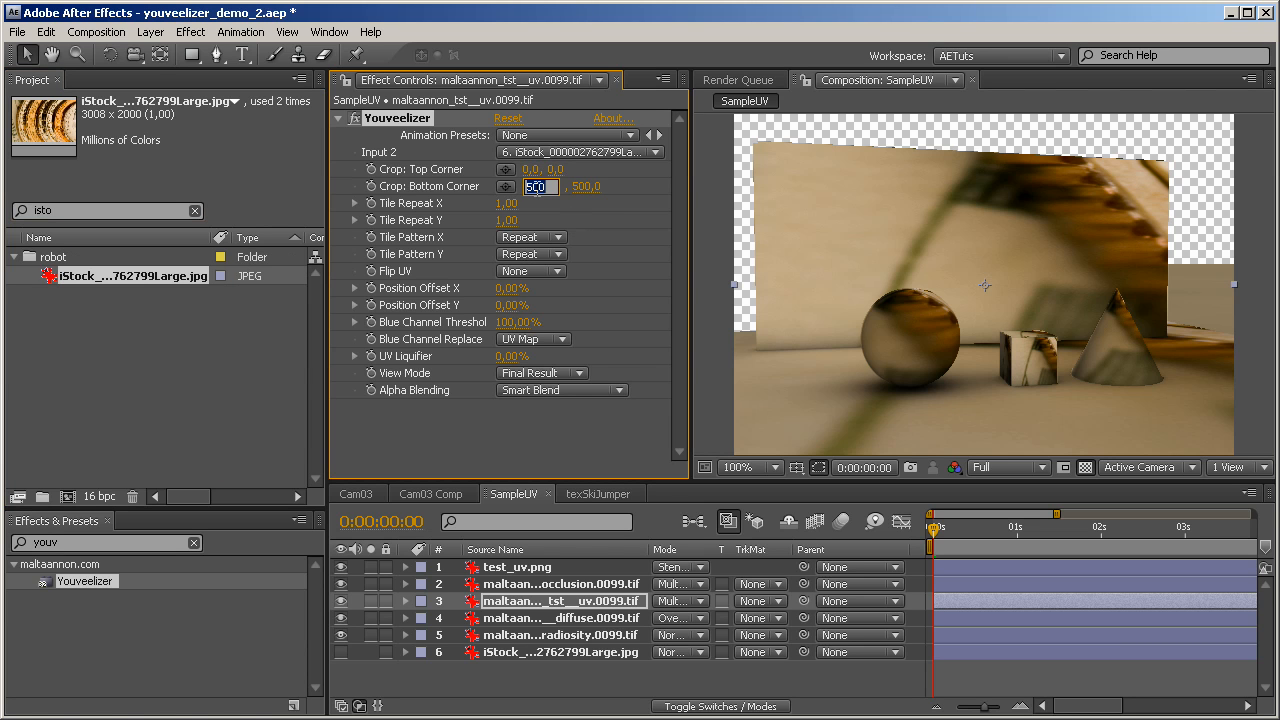
pyautogui.write('3000')
pyautogui.press('Tab')
pyautogui.write('2000')
pyautogui.press('Return')
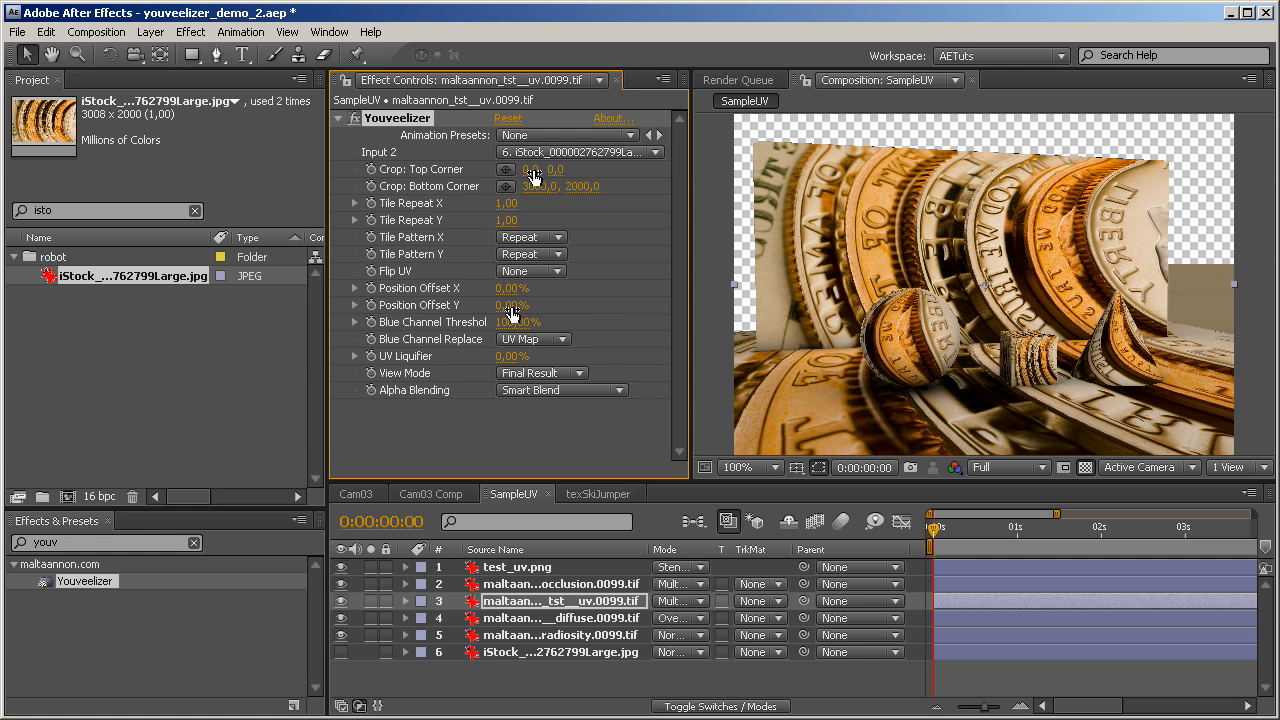
# Try a Crop: Top Corner of 445, 868 and return it to 0, 0
pyautogui.moveTo(533, 175); pyautogui.dragTo(580, 170)
pyautogui.moveTo(662, 170); pyautogui.dragTo(983, 167)
pyautogui.moveTo(555, 172); pyautogui.dragTo(943, 350)
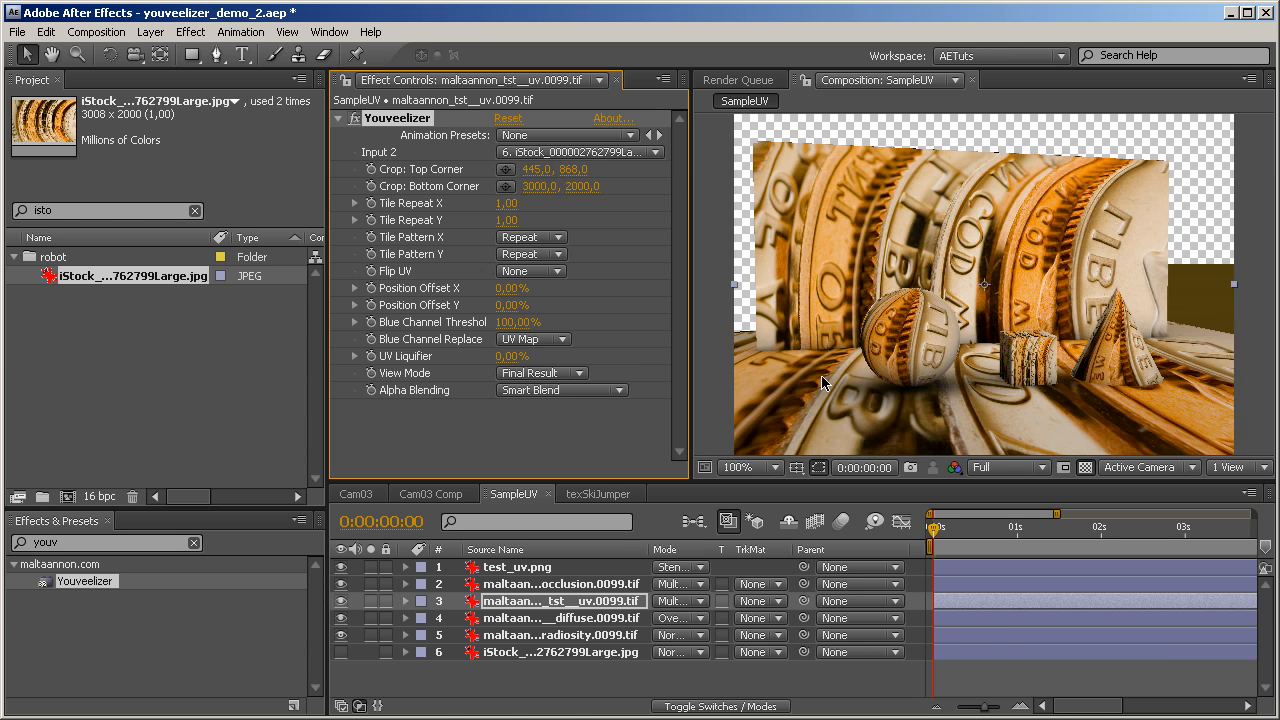
pyautogui.click(530, 170)
pyautogui.write('0')
pyautogui.press('Tab')
pyautogui.write('0')
pyautogui.press('Return')
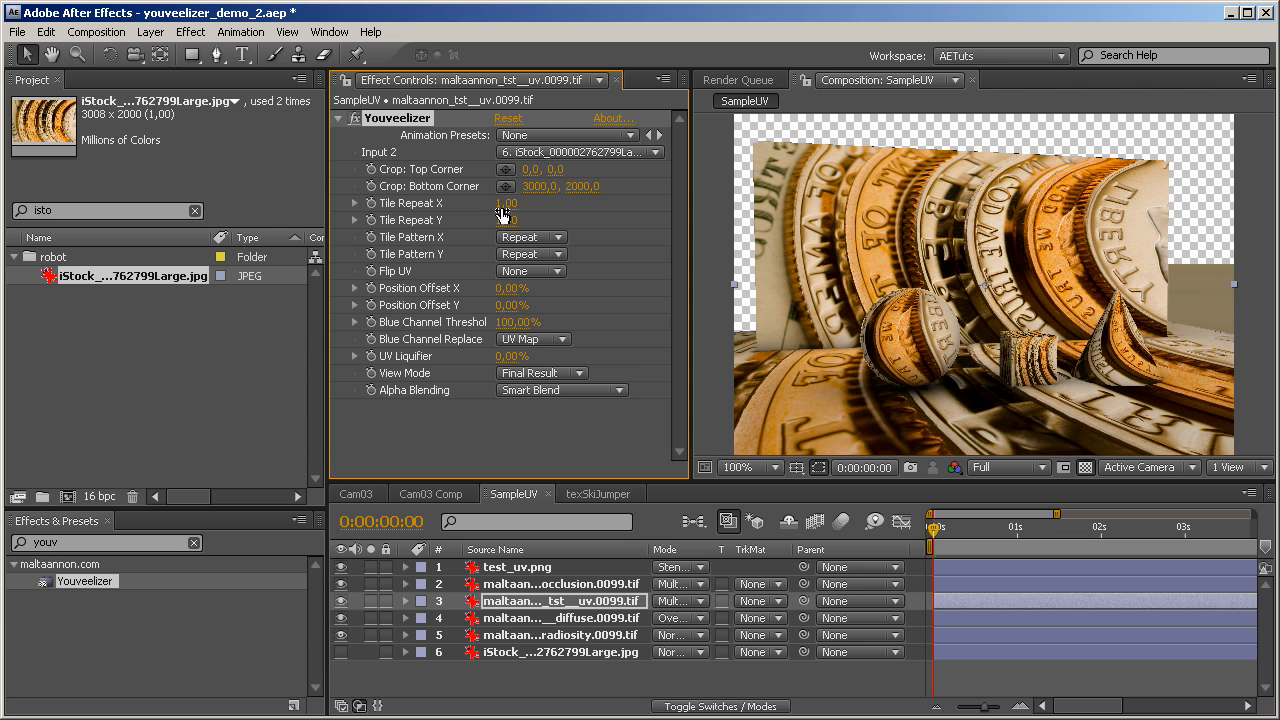
# Try a Tile Repeat X of 10 and undo it
pyautogui.click(503, 205)
pyautogui.write('10')
pyautogui.press('Return')
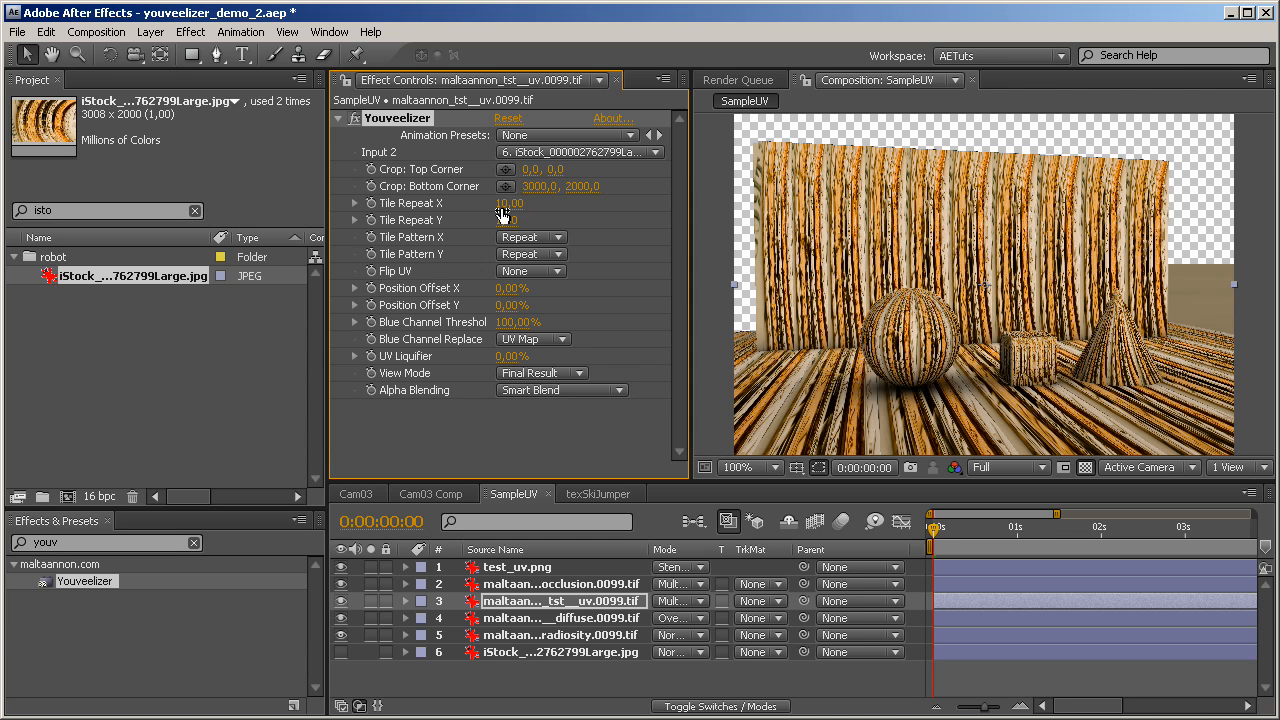
pyautogui.hotkey('ctrl', 'z')
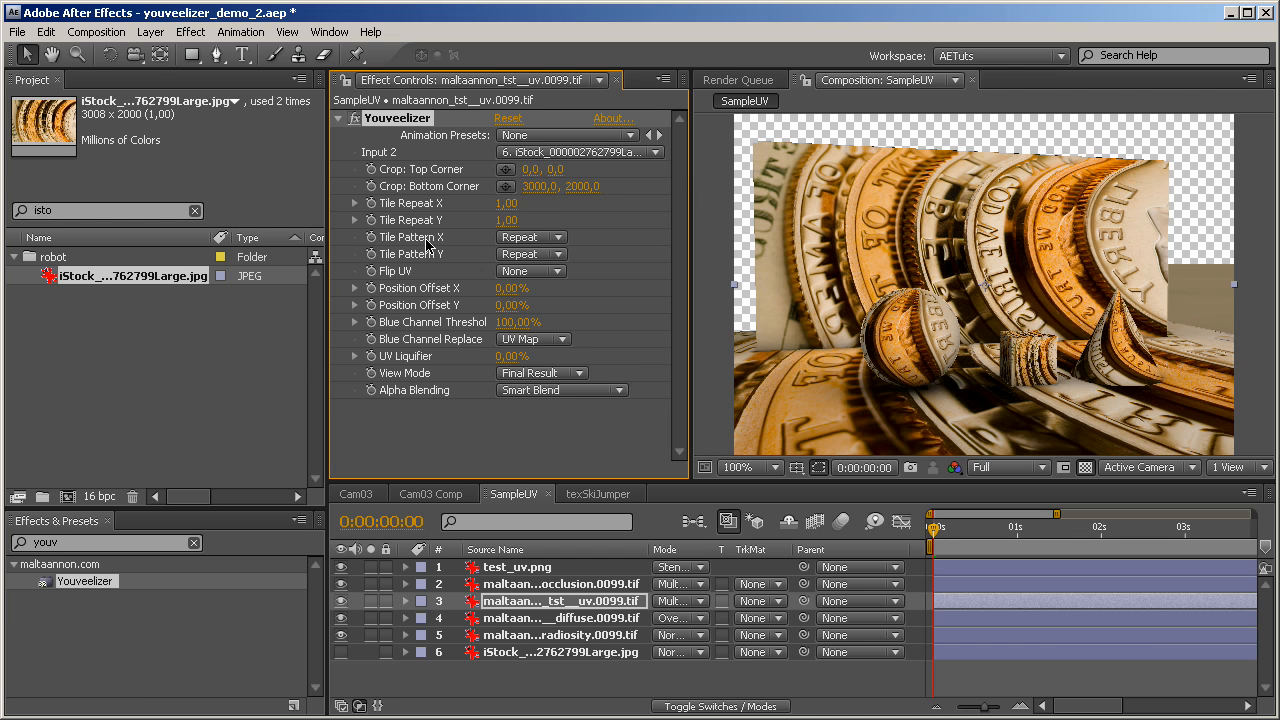
# Set Tile Repeat X and Y to 5 and switch Tile Pattern X and Y to Mirror
pyautogui.click(509, 206)
pyautogui.press('Return')
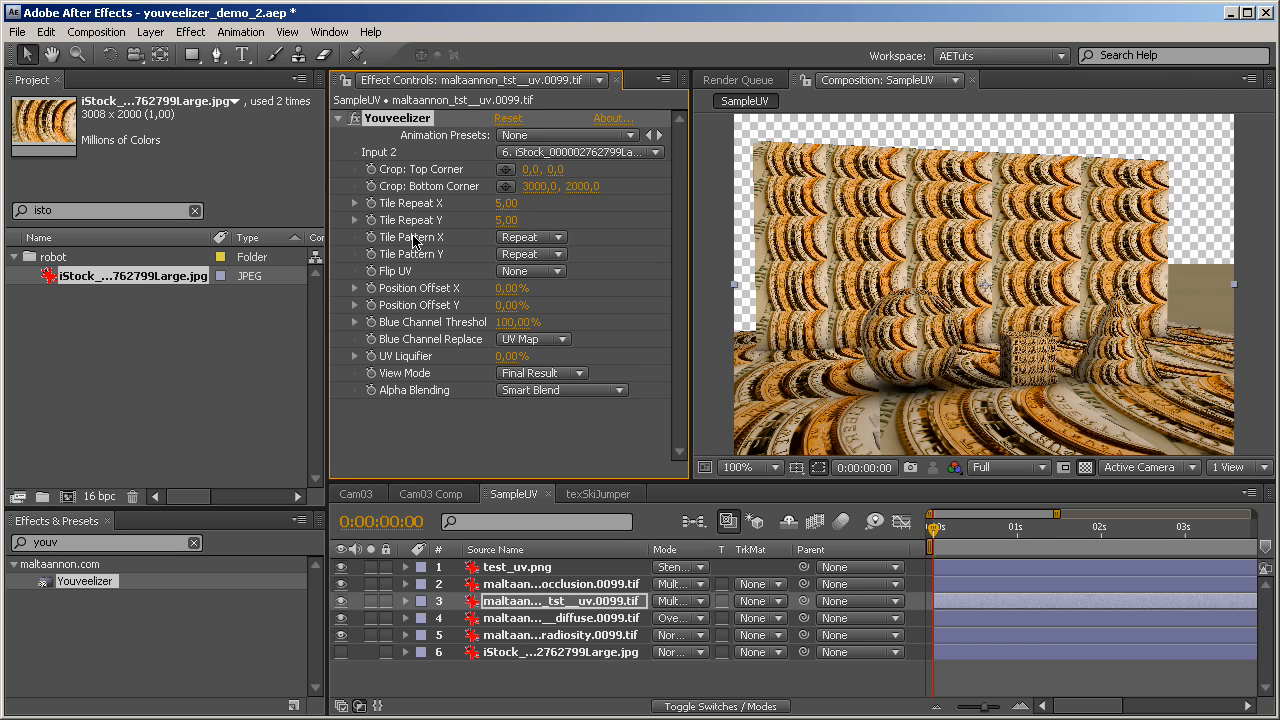
pyautogui.click(563, 240)
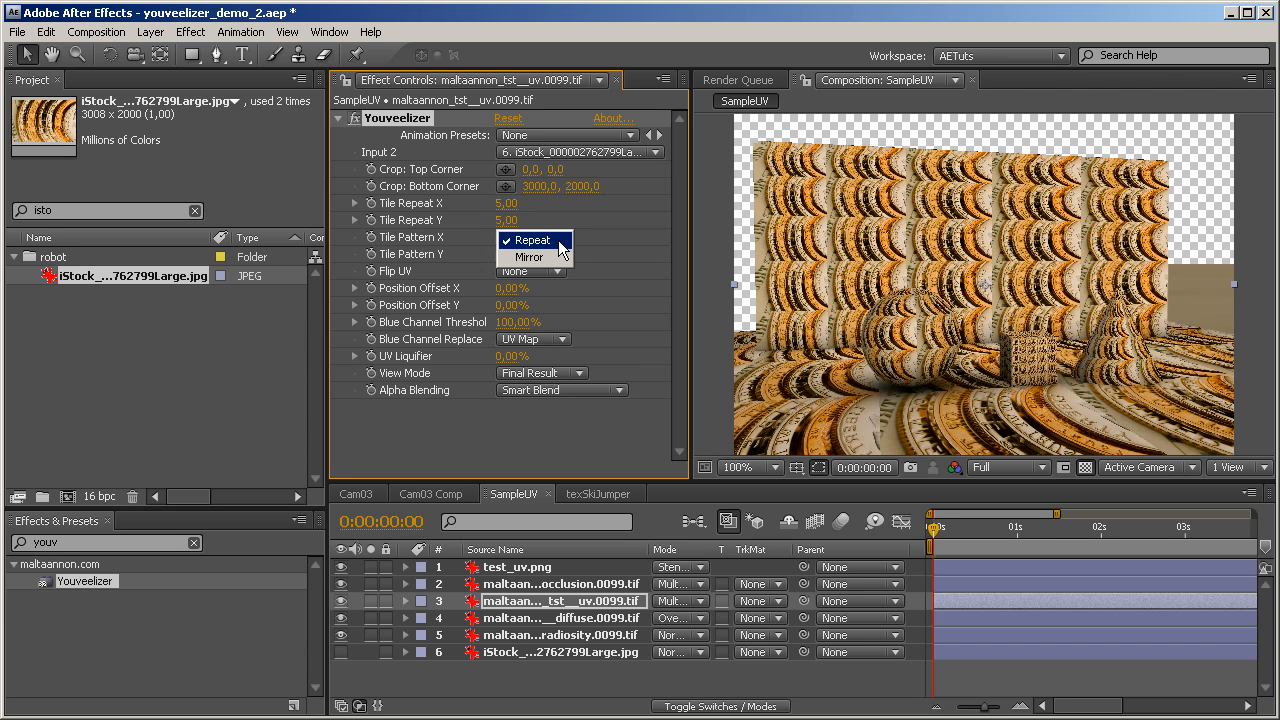
pyautogui.click(537, 257)
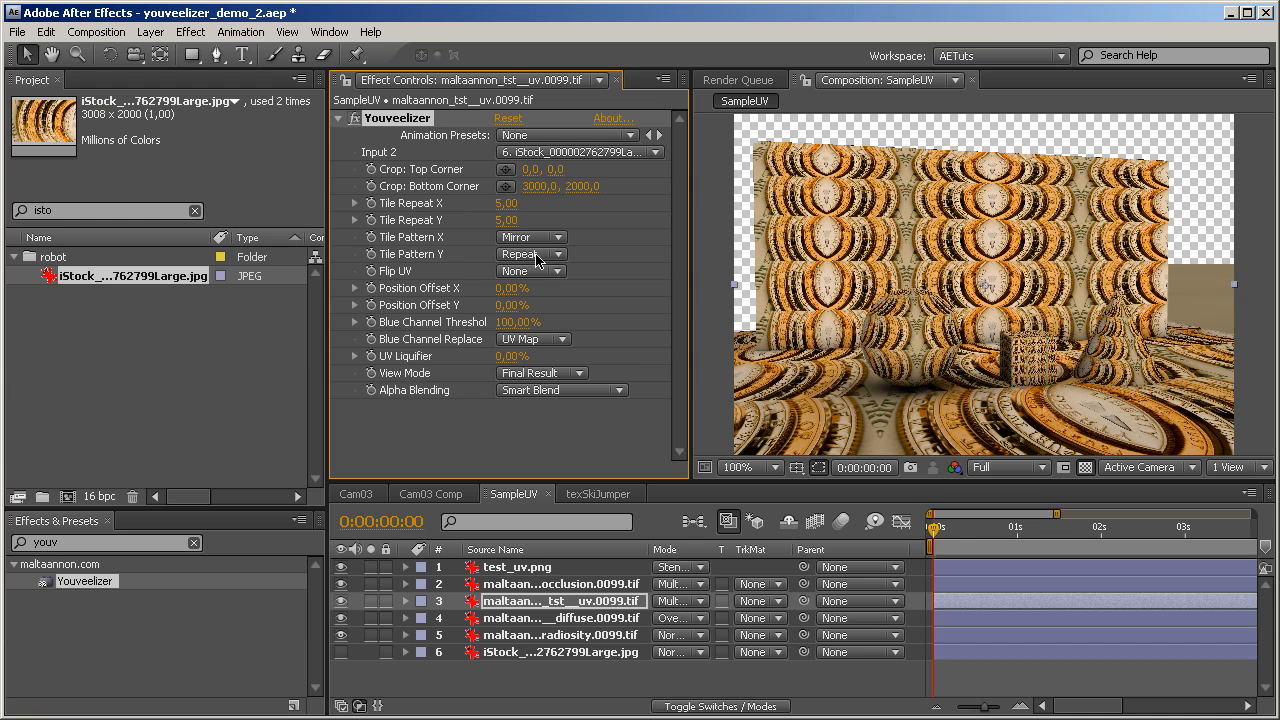
pyautogui.click(553, 257)
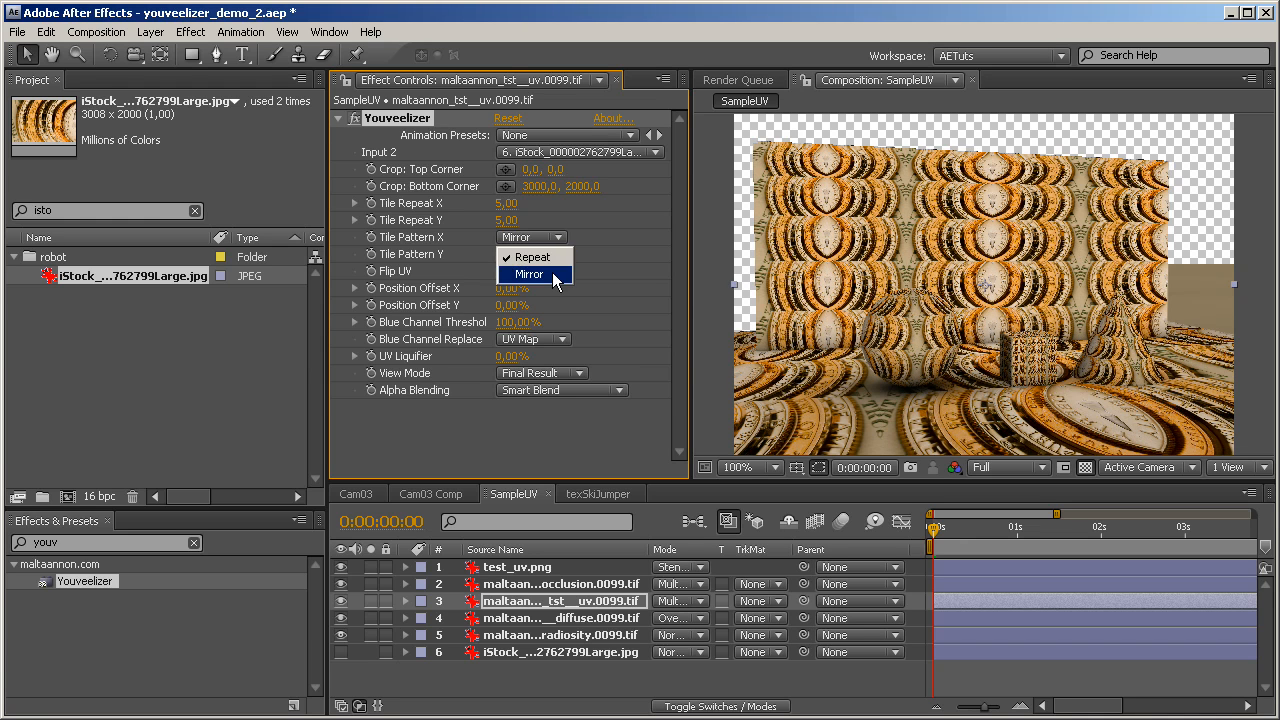
pyautogui.click(550, 274)
# Set both Tile Repeat X and Tile Repeat Y to 1
pyautogui.click(505, 203)
pyautogui.write('1')
pyautogui.press('Tab')
pyautogui.write('1')
pyautogui.press('Return')
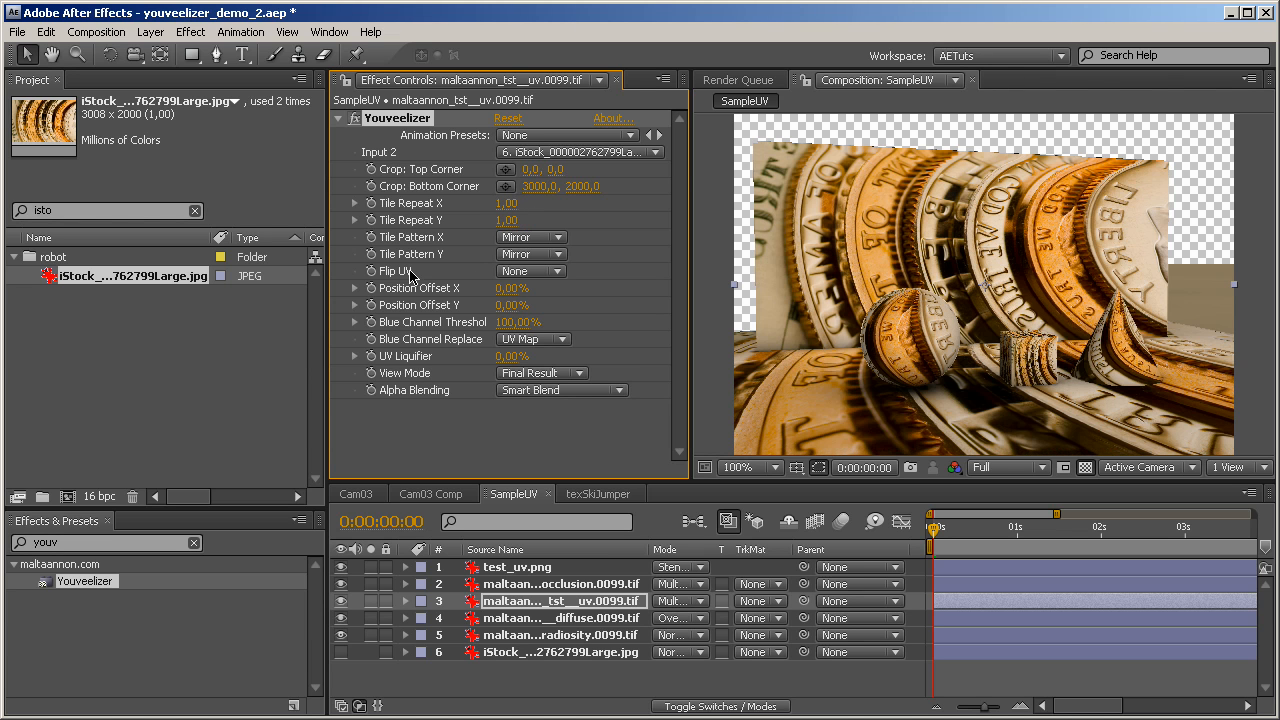
# Try the Flip X, Flip Y and Flip XY options of Flip UV, and return it to None
pyautogui.click(560, 271)
pyautogui.click(557, 290)
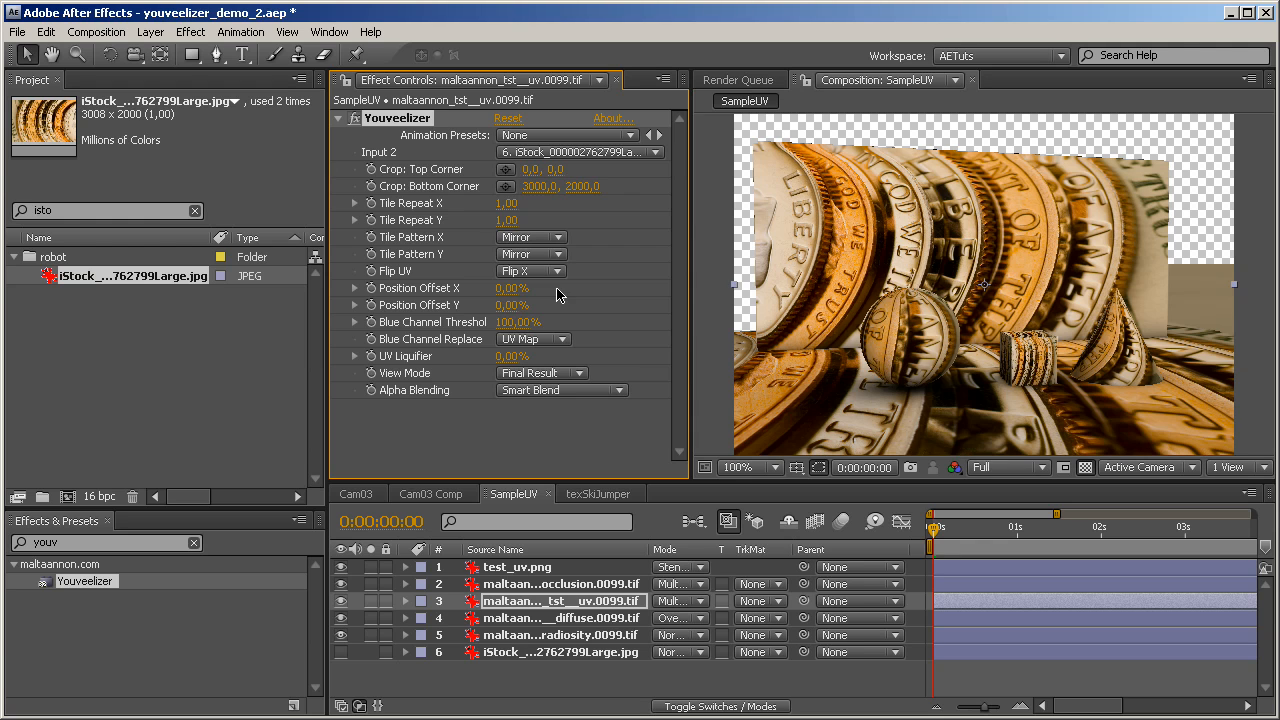
pyautogui.click(552, 271)
pyautogui.click(549, 288)
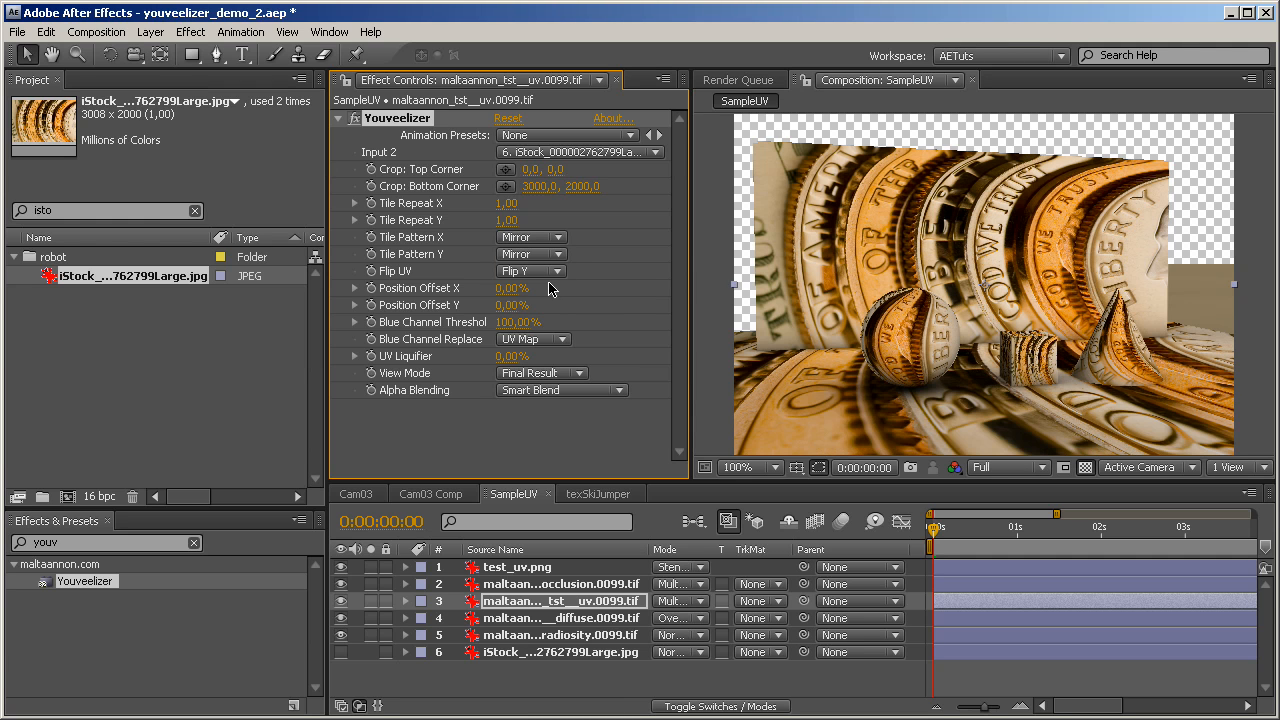
pyautogui.click(555, 271)
pyautogui.click(557, 288)
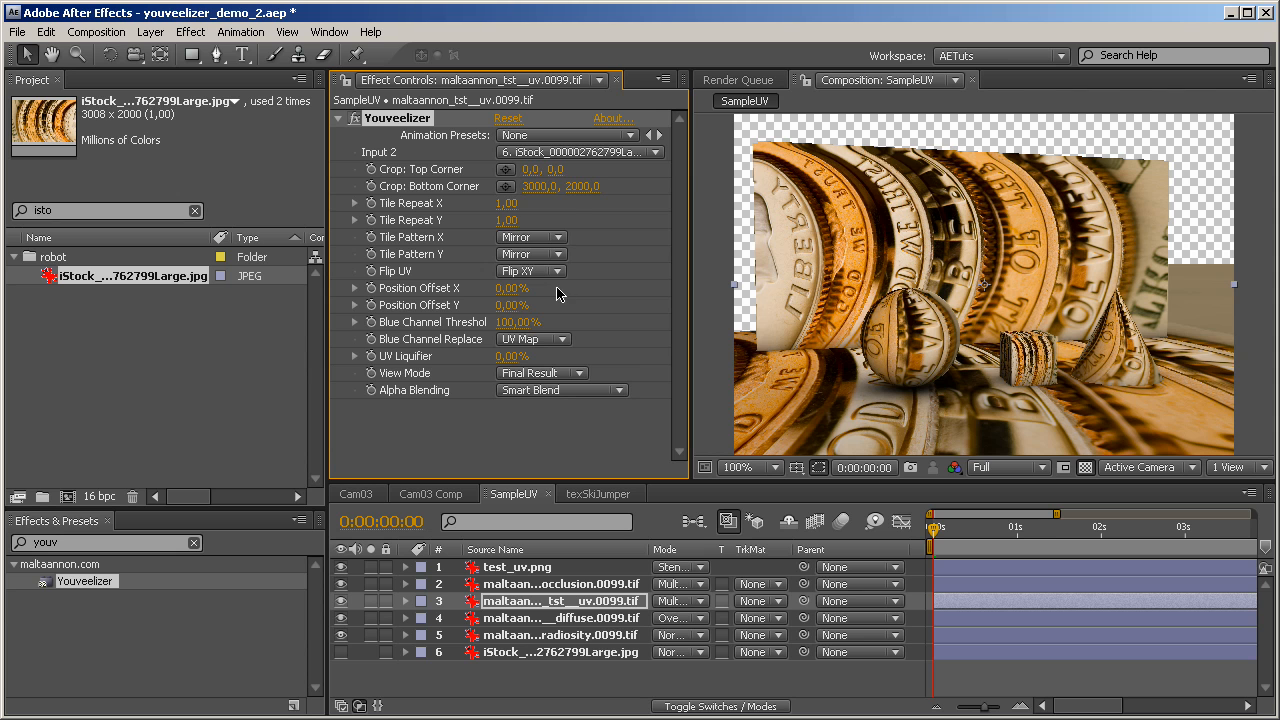
pyautogui.click(557, 271)
pyautogui.click(560, 217)
# Try out the texture's position offset, ending with Position Offset X at 0% and Position Offset Y at 100%
pyautogui.moveTo(512, 287); pyautogui.dragTo(625, 303)
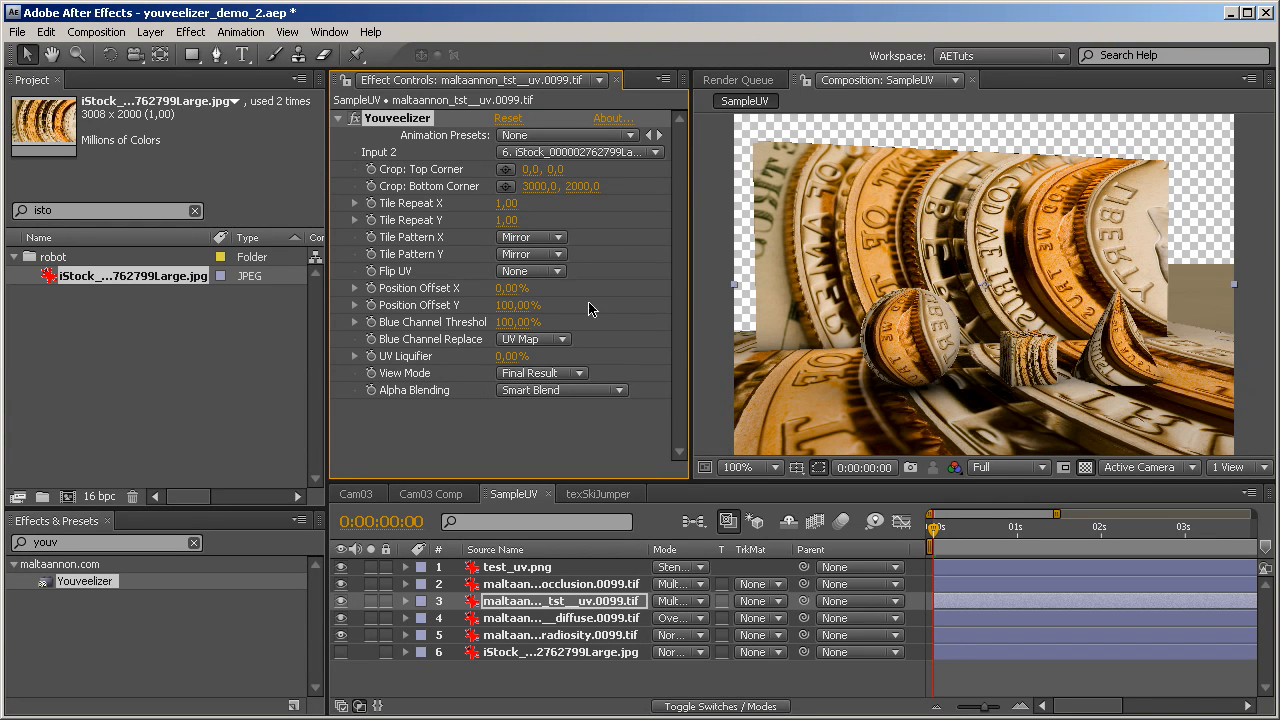
# Set Youveelizer's Position Offset Y to 0% and switch View Mode to UV Map
pyautogui.moveTo(522, 306); pyautogui.dragTo(391, 302)
pyautogui.click(568, 376)
pyautogui.click(566, 342)
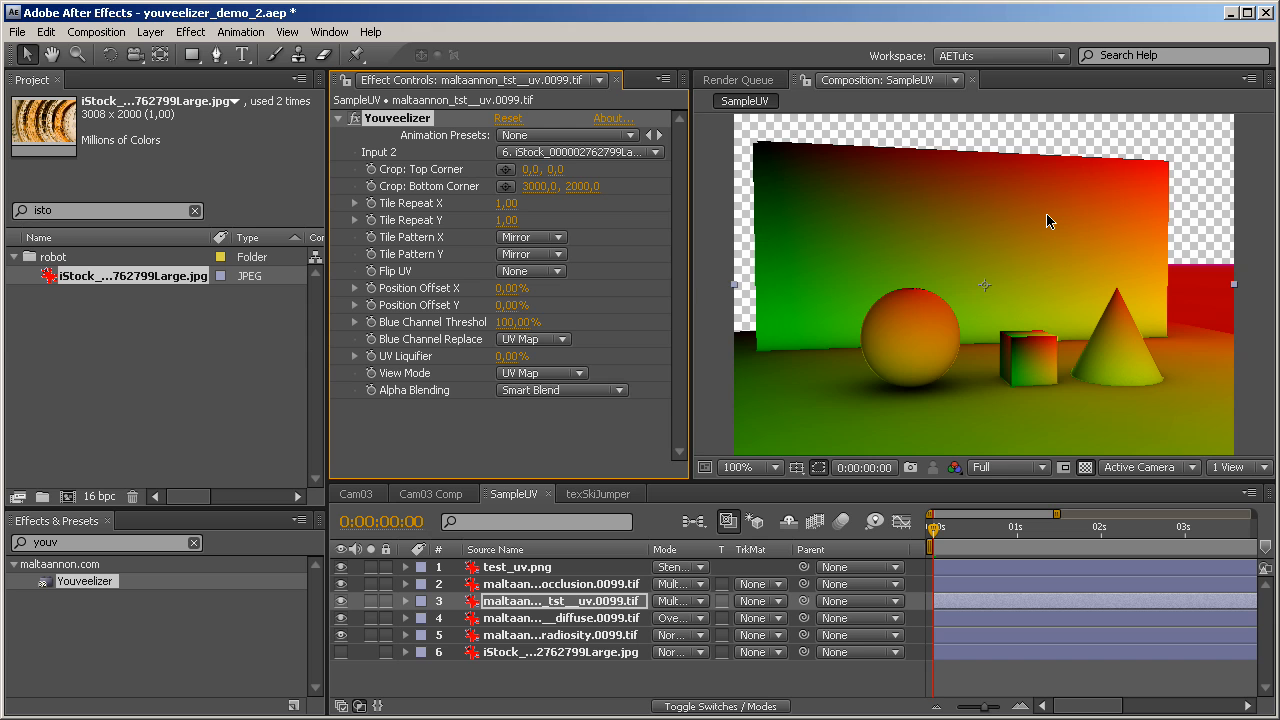
# Try lowering the Blue Channel Threshold on the UV map and undo the change
pyautogui.hotkey('ctrl', 's')
pyautogui.moveTo(511, 323); pyautogui.dragTo(374, 323)
pyautogui.hotkey('ctrl', 'z')
# Check the Blue Channel Replace choices, keep UV Map, and set View Mode to Final Result
pyautogui.click(540, 343)
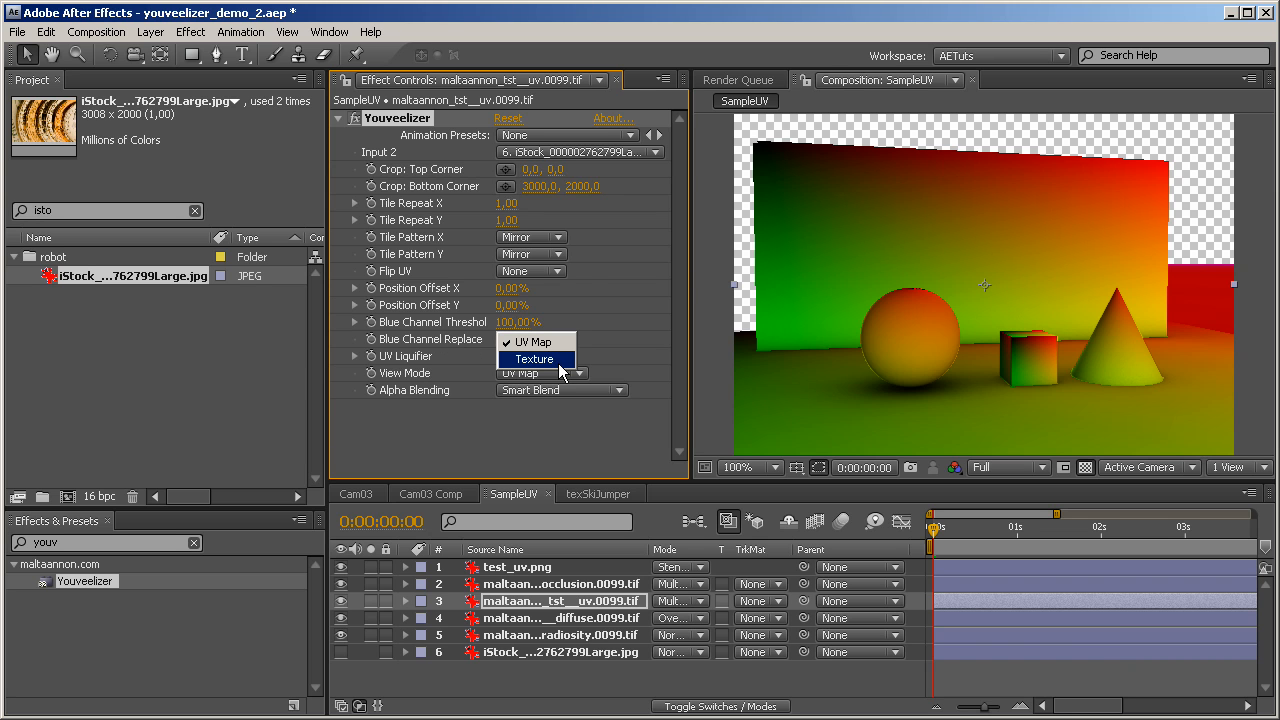
pyautogui.click(551, 439)
pyautogui.click(556, 373)
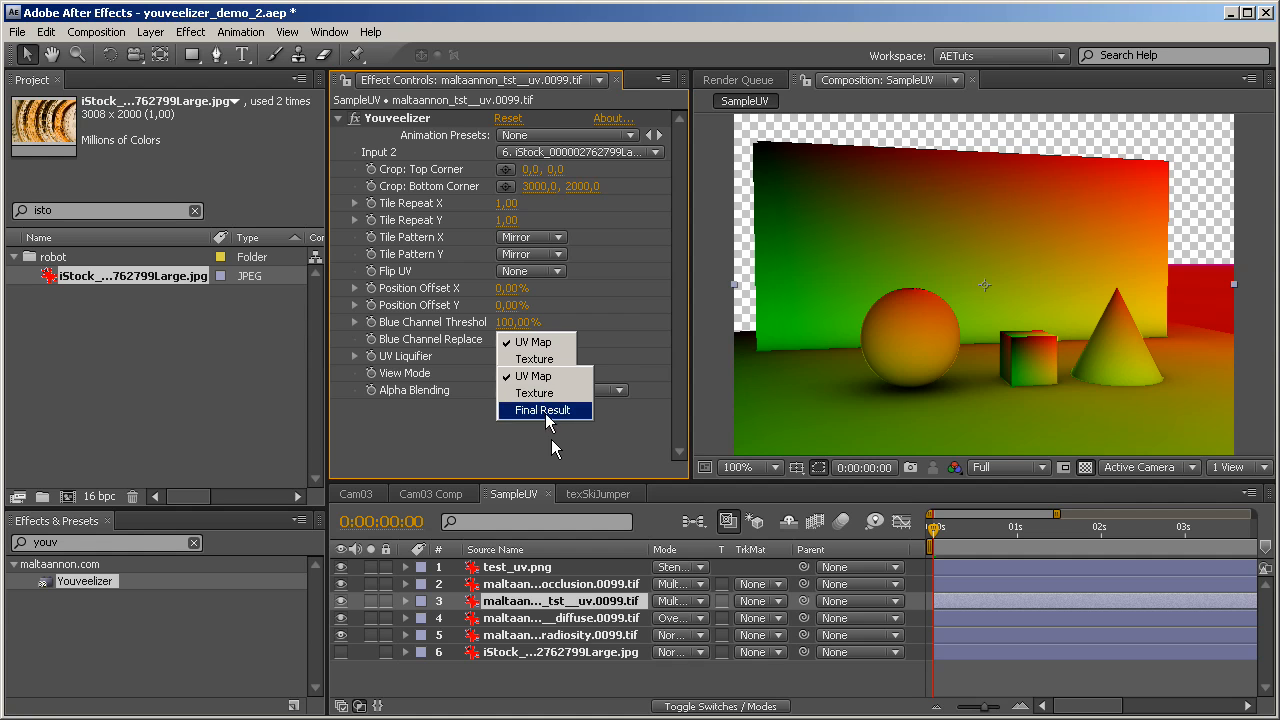
pyautogui.click(545, 411)
# Try a UV Liquifier value of 100%, and return it to 0%
pyautogui.click(510, 357)
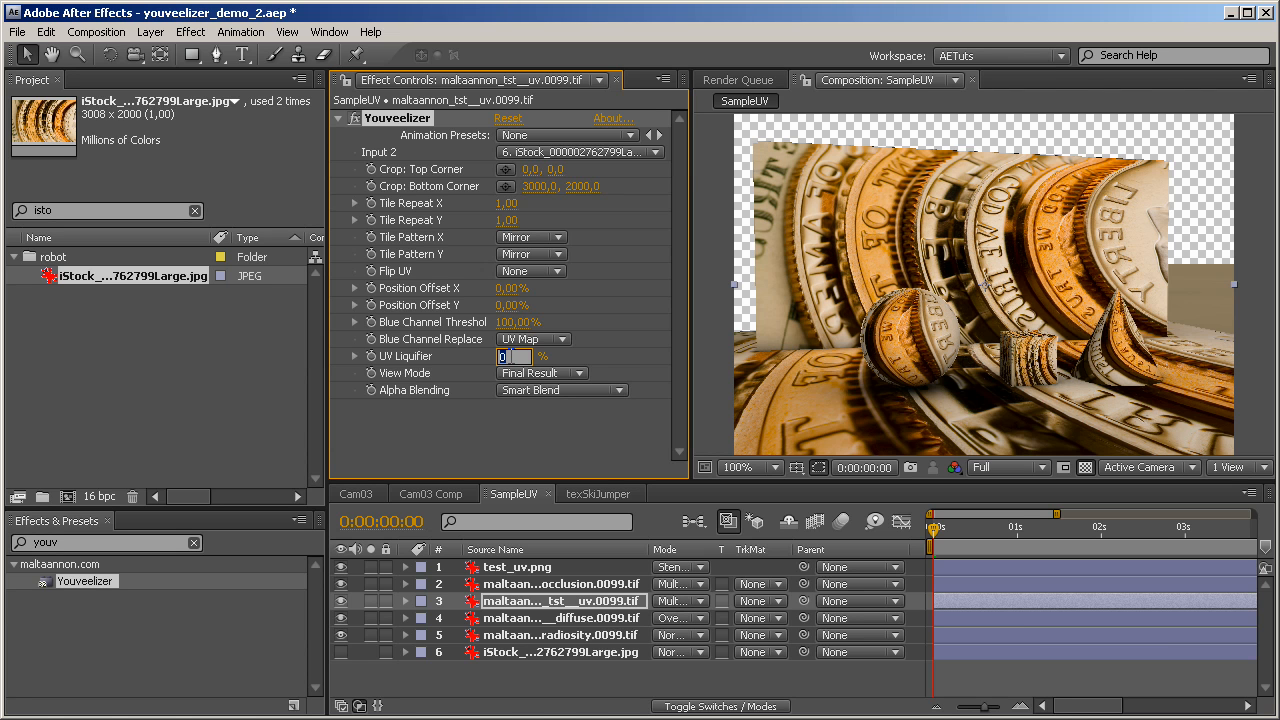
pyautogui.write('100')
pyautogui.press('Return')
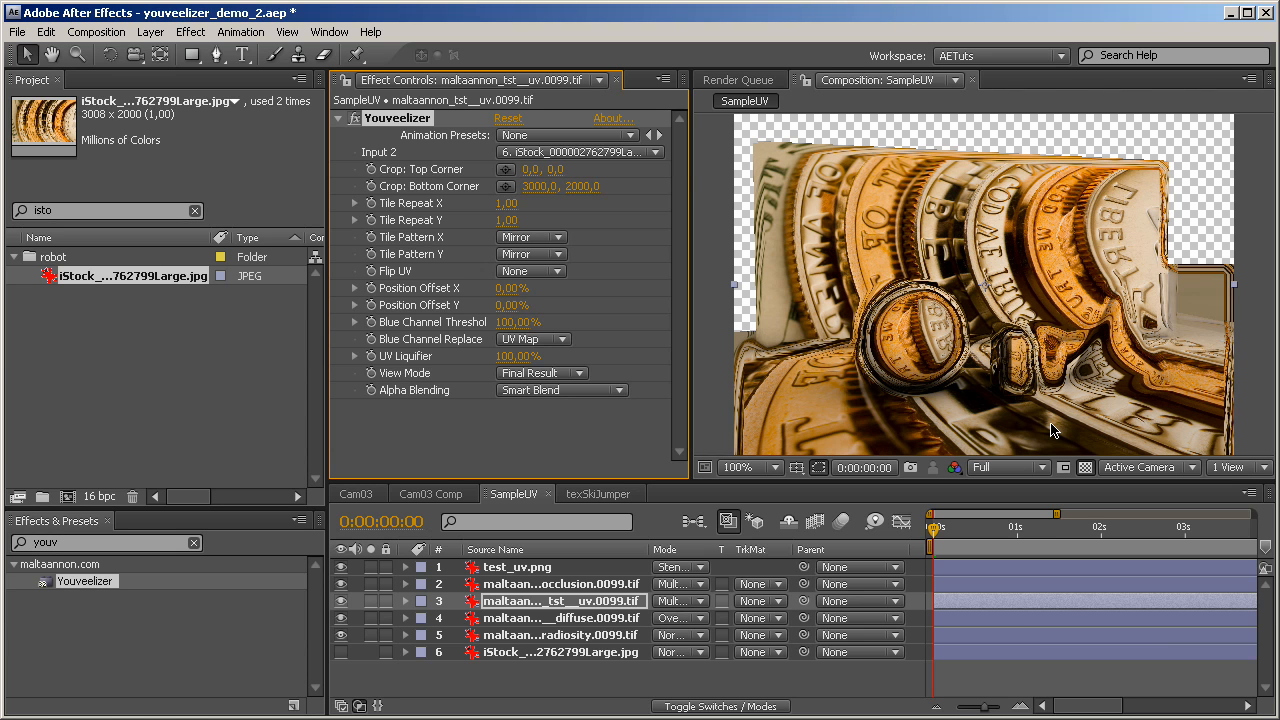
pyautogui.click(507, 357)
pyautogui.write('0')
pyautogui.press('Return')
# Try the Texture and UV Map view modes, and return View Mode to Final Result
pyautogui.click(510, 375)
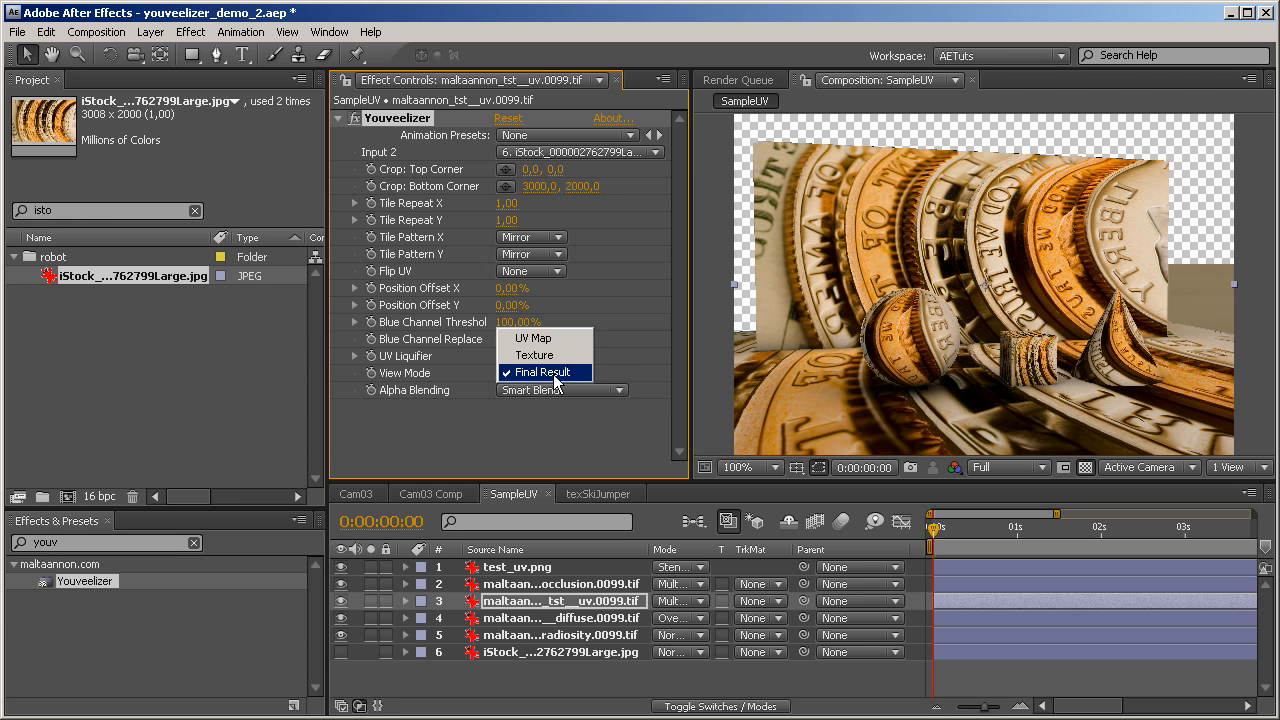
pyautogui.click(573, 370)
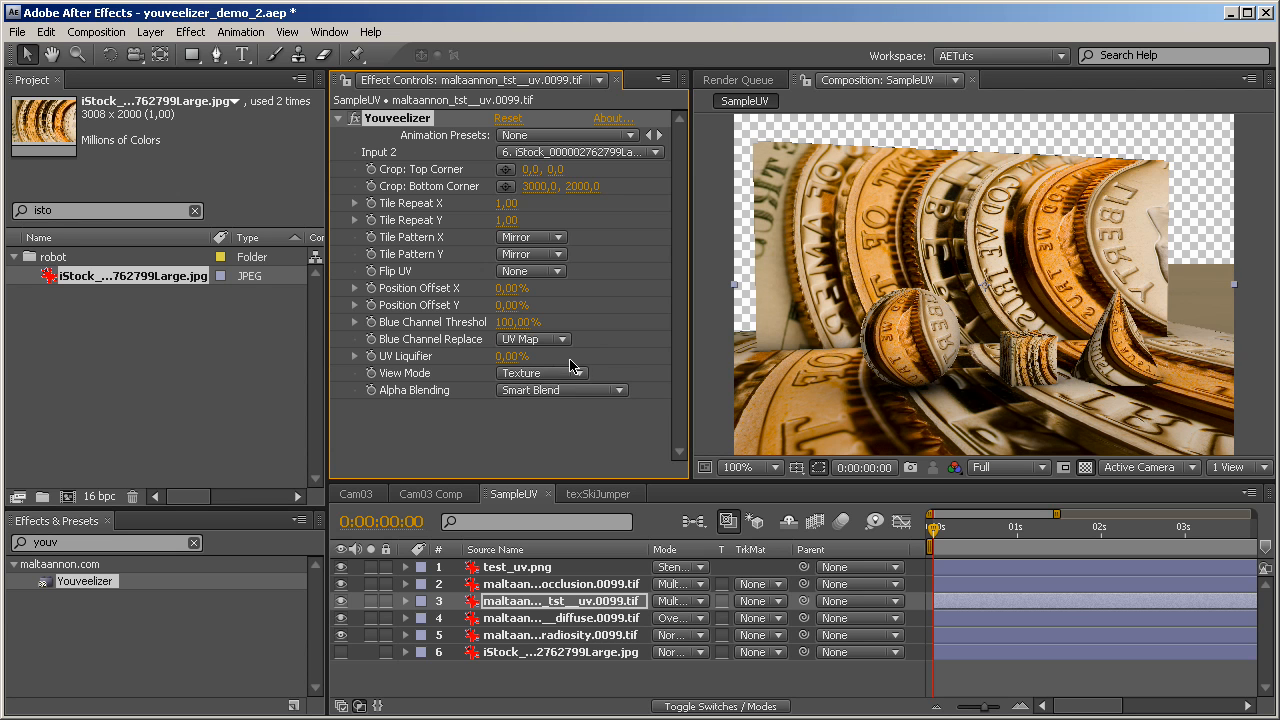
pyautogui.click(565, 370)
pyautogui.click(560, 357)
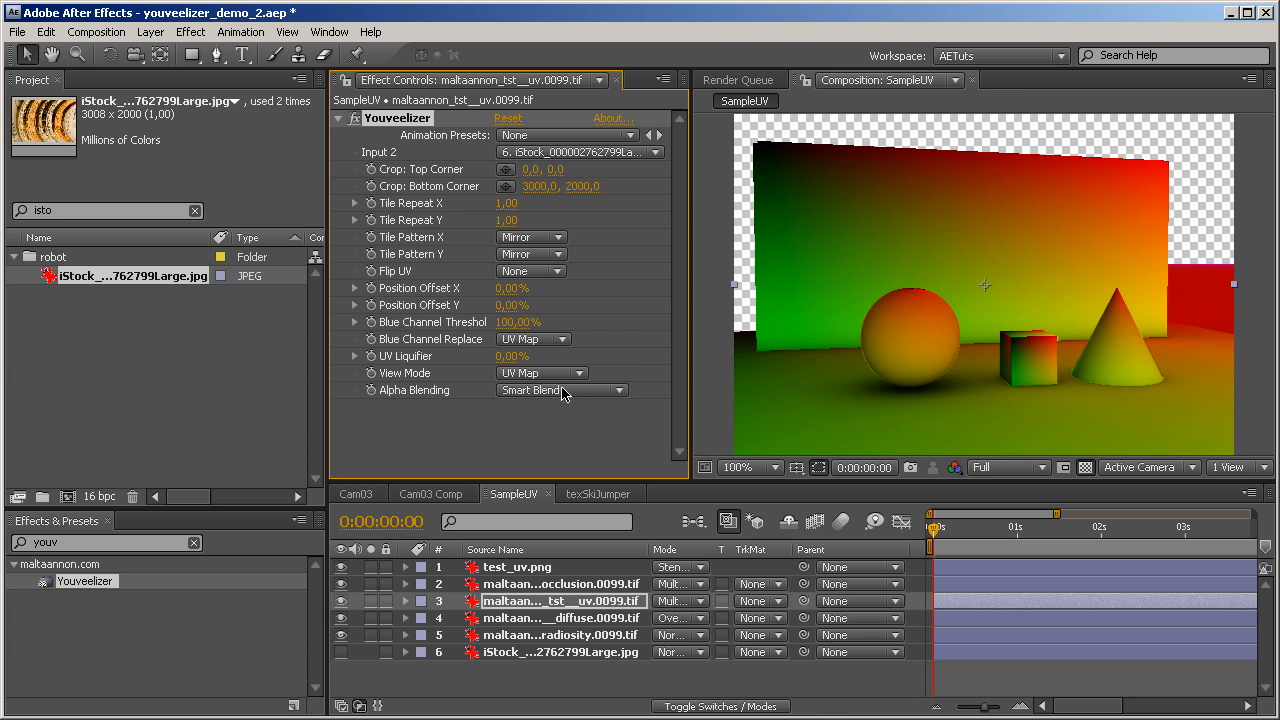
pyautogui.click(560, 374)
pyautogui.click(557, 411)
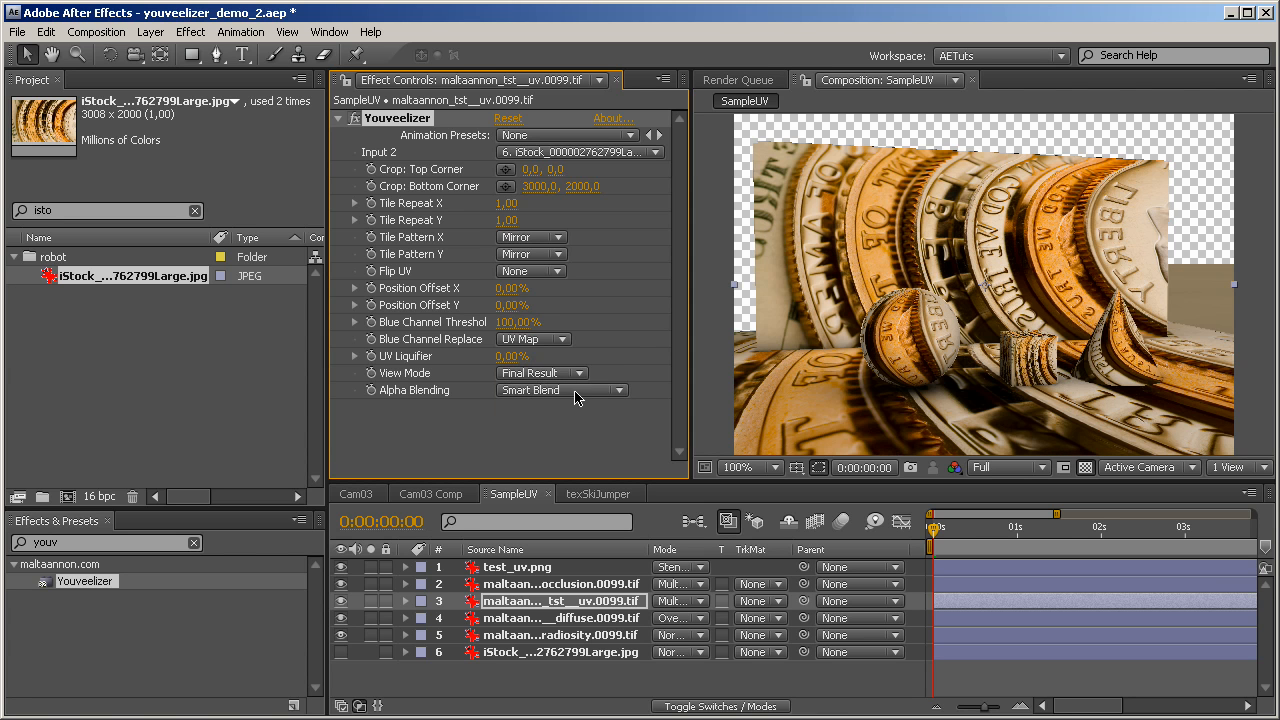
# Examine the Alpha Blending choices and keep Smart Blend
pyautogui.click(575, 391)
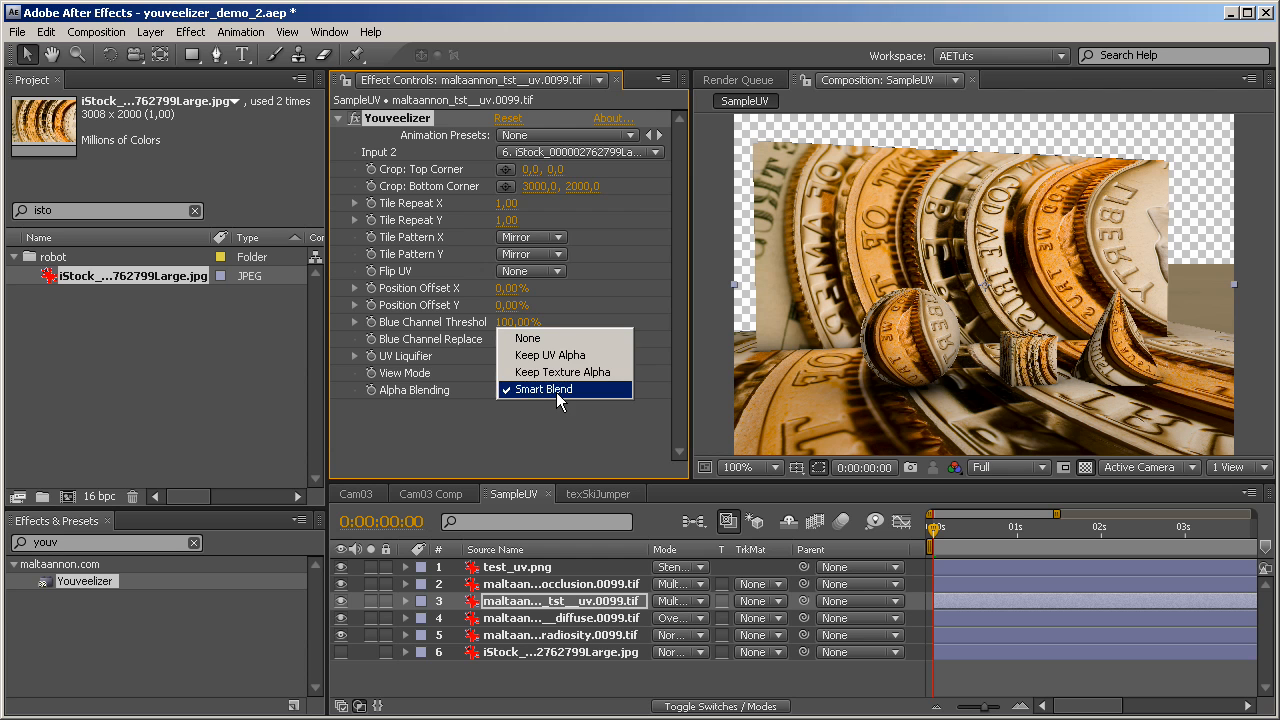
pyautogui.click(576, 408)
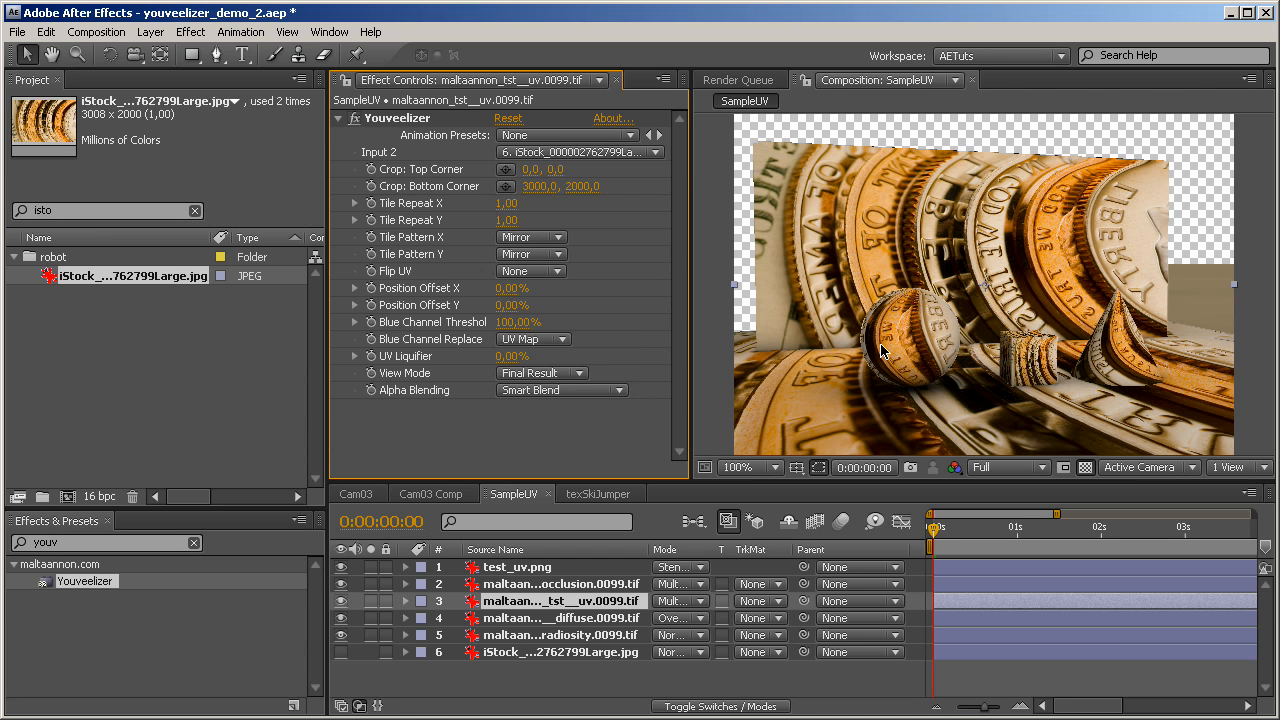
pyautogui.click(592, 395)
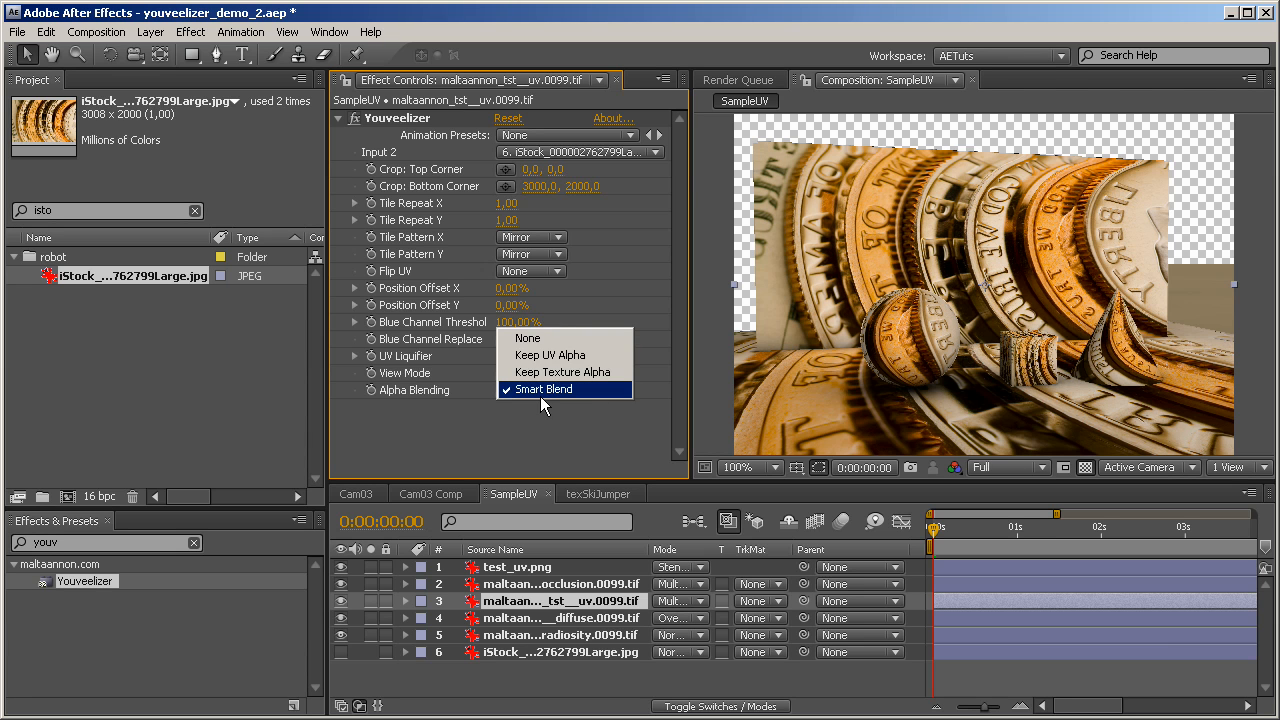
pyautogui.click(539, 406)
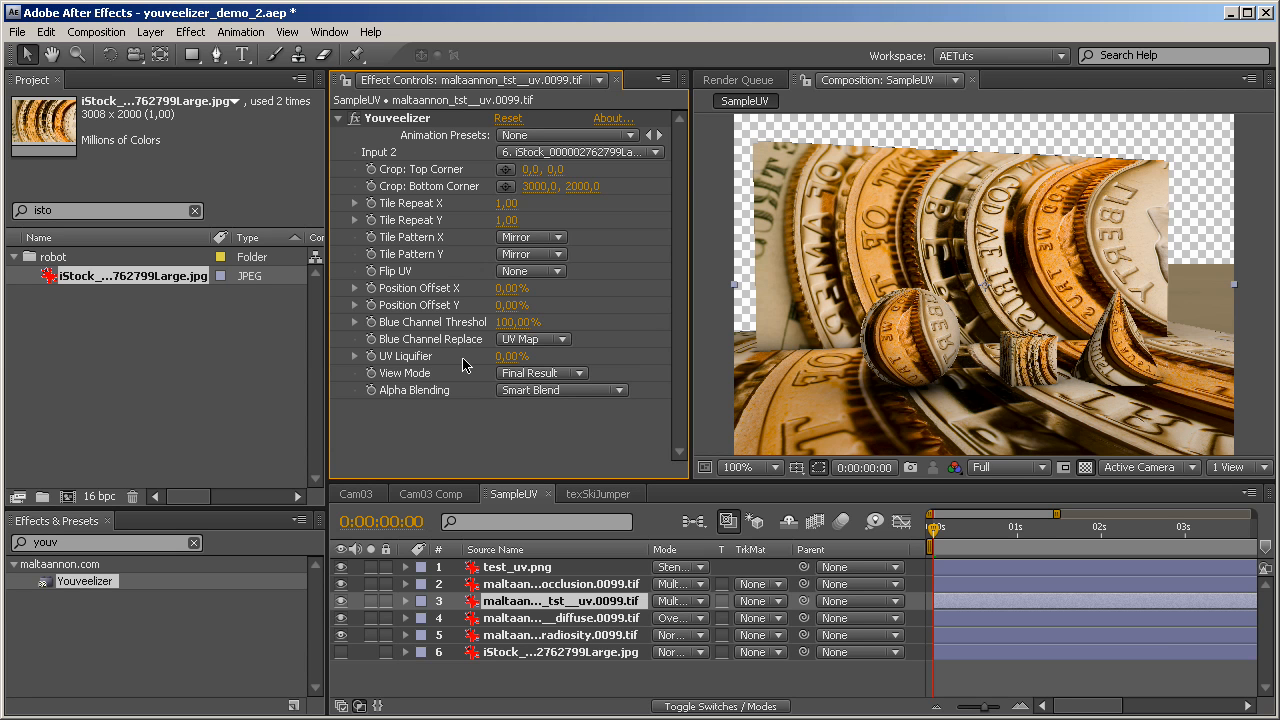
# Clear the project search and create a new composition from footage.mov in the robot folder
pyautogui.click(74, 211)
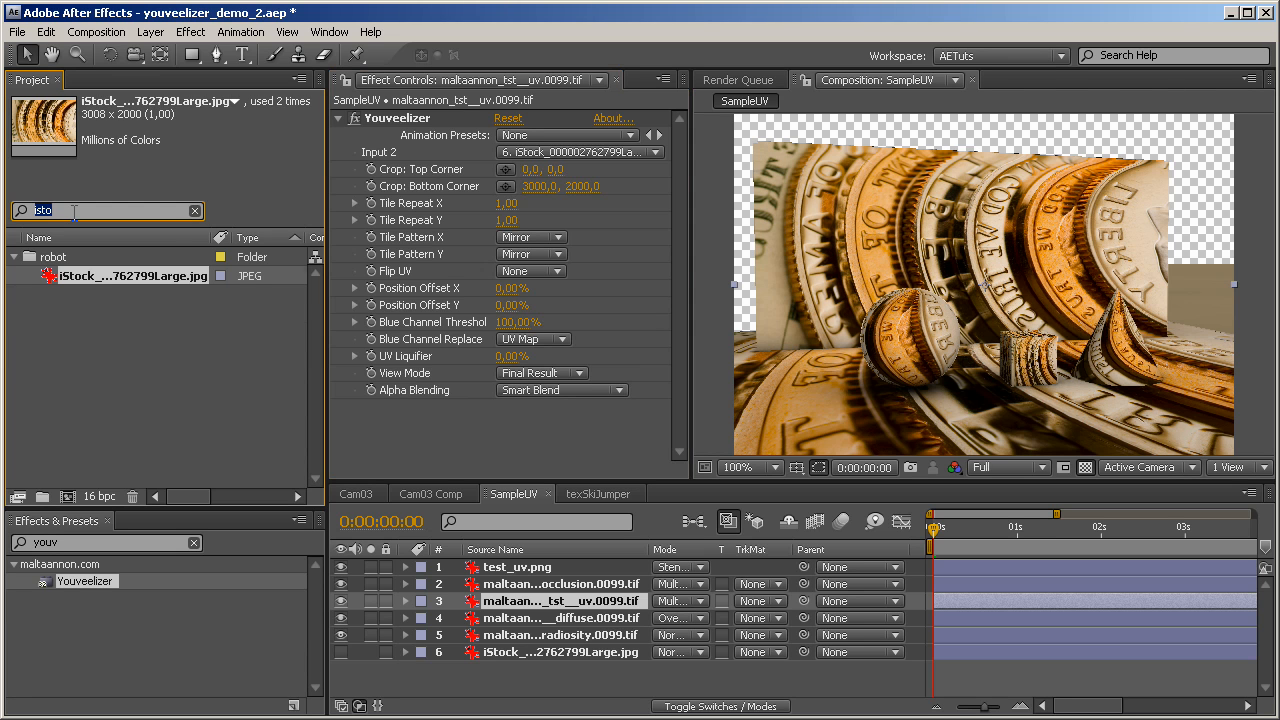
pyautogui.press('BackSpace')
pyautogui.click(14, 296)
pyautogui.moveTo(78, 316); pyautogui.dragTo(67, 497)
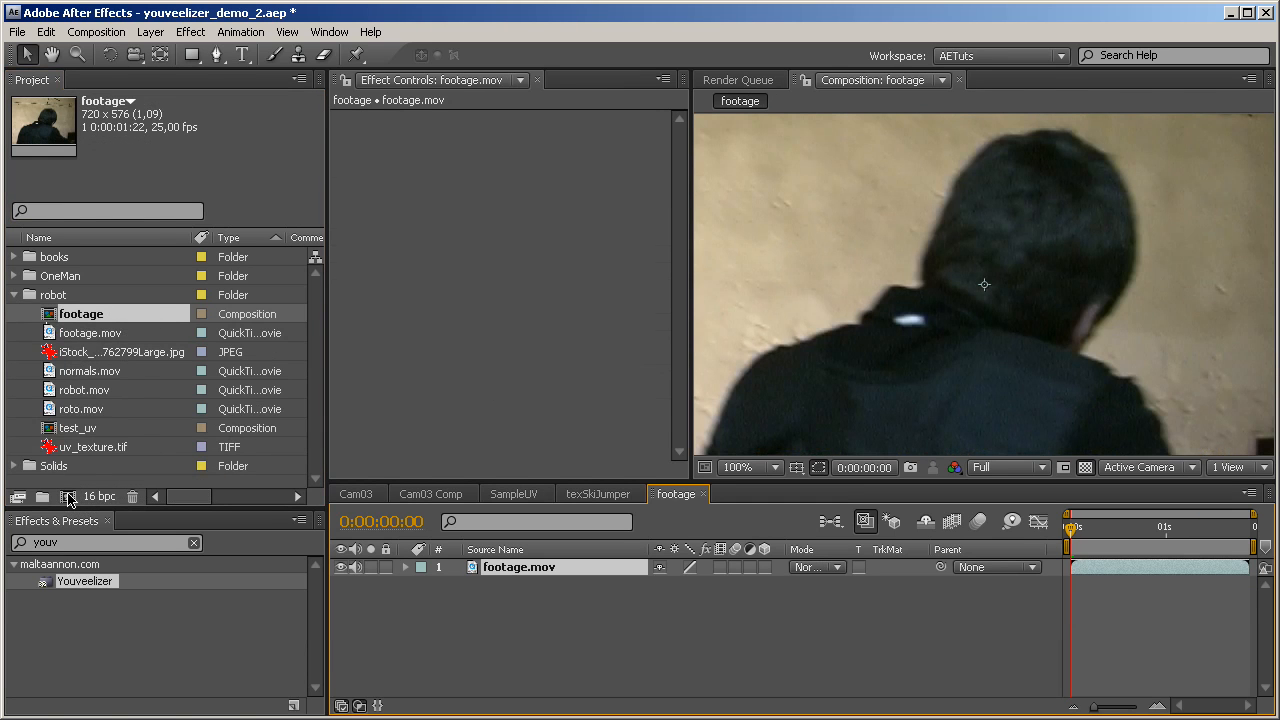
pyautogui.scroll(-2, 897, 352)
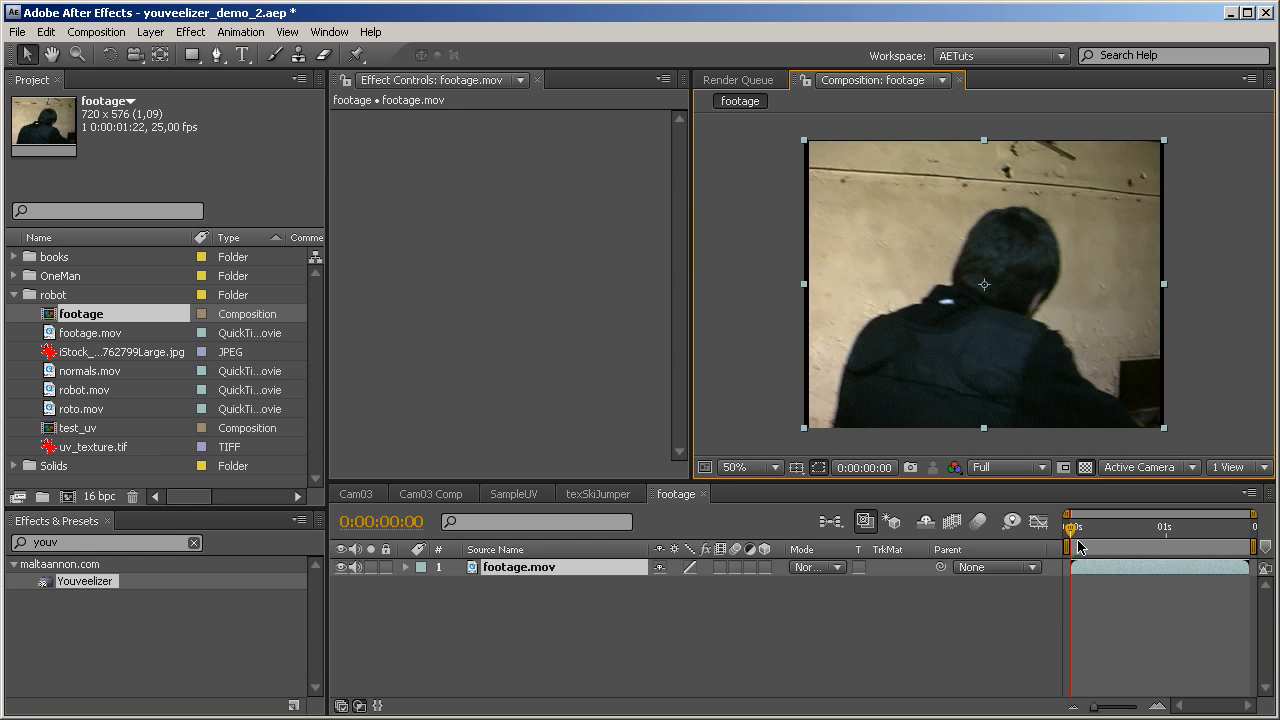
pyautogui.moveTo(1069, 533)
pyautogui.mouseDown()
pyautogui.moveTo(1250, 522)
pyautogui.moveTo(1058, 533)
pyautogui.mouseUp()
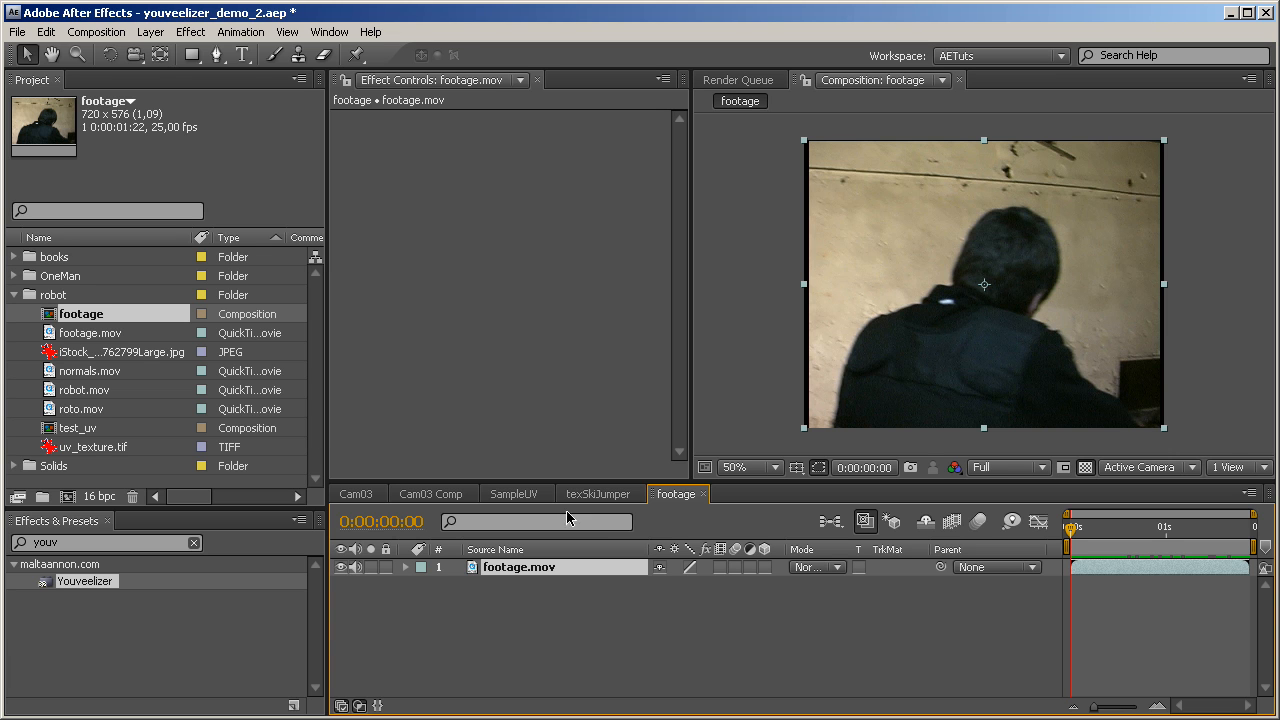
# Add roto.mov and robot.mov above footage.mov, and set robot.mov's track matte to Luma Inverted Matte "roto.mov"
pyautogui.moveTo(86, 410); pyautogui.dragTo(525, 585)
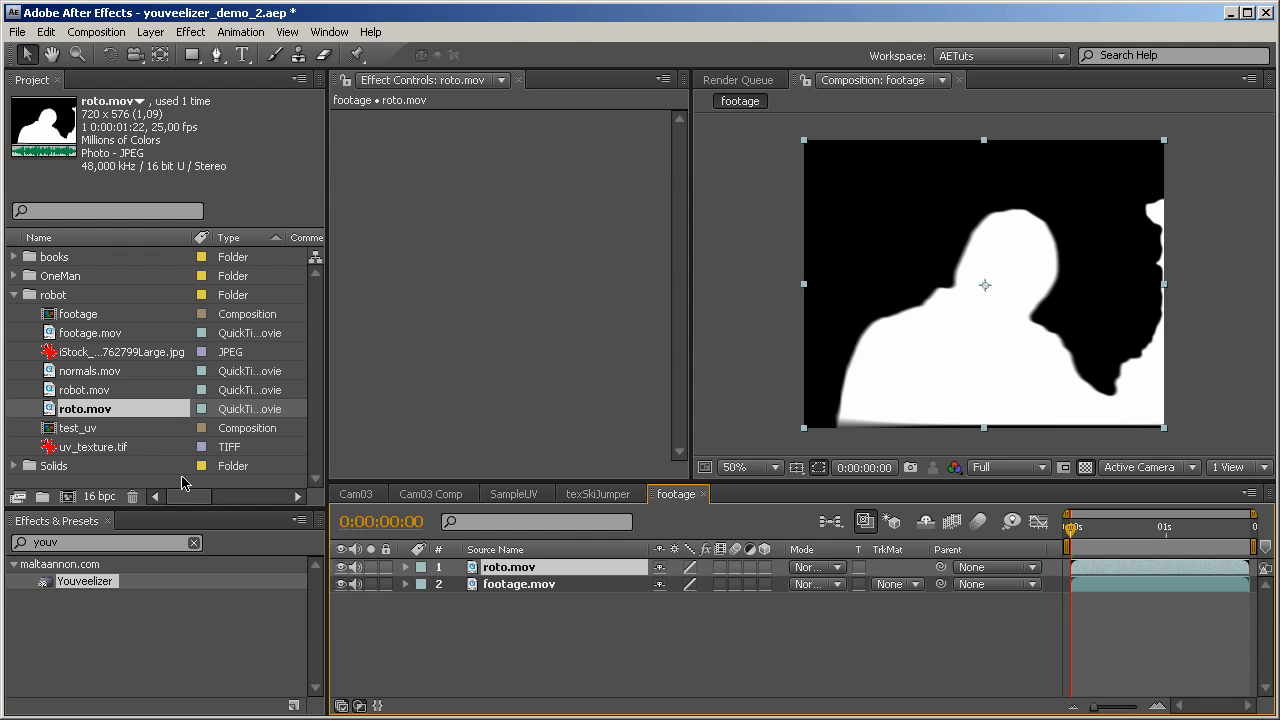
pyautogui.moveTo(80, 397); pyautogui.dragTo(578, 580)
pyautogui.click(908, 584)
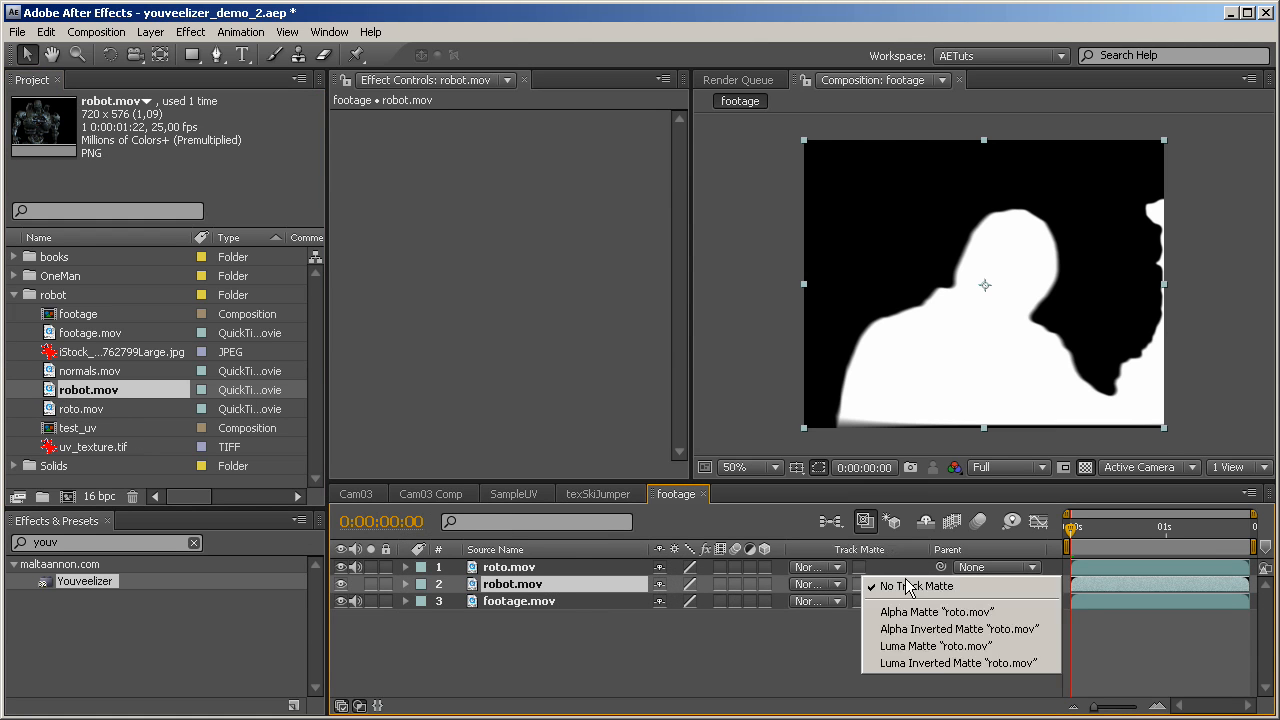
pyautogui.click(930, 663)
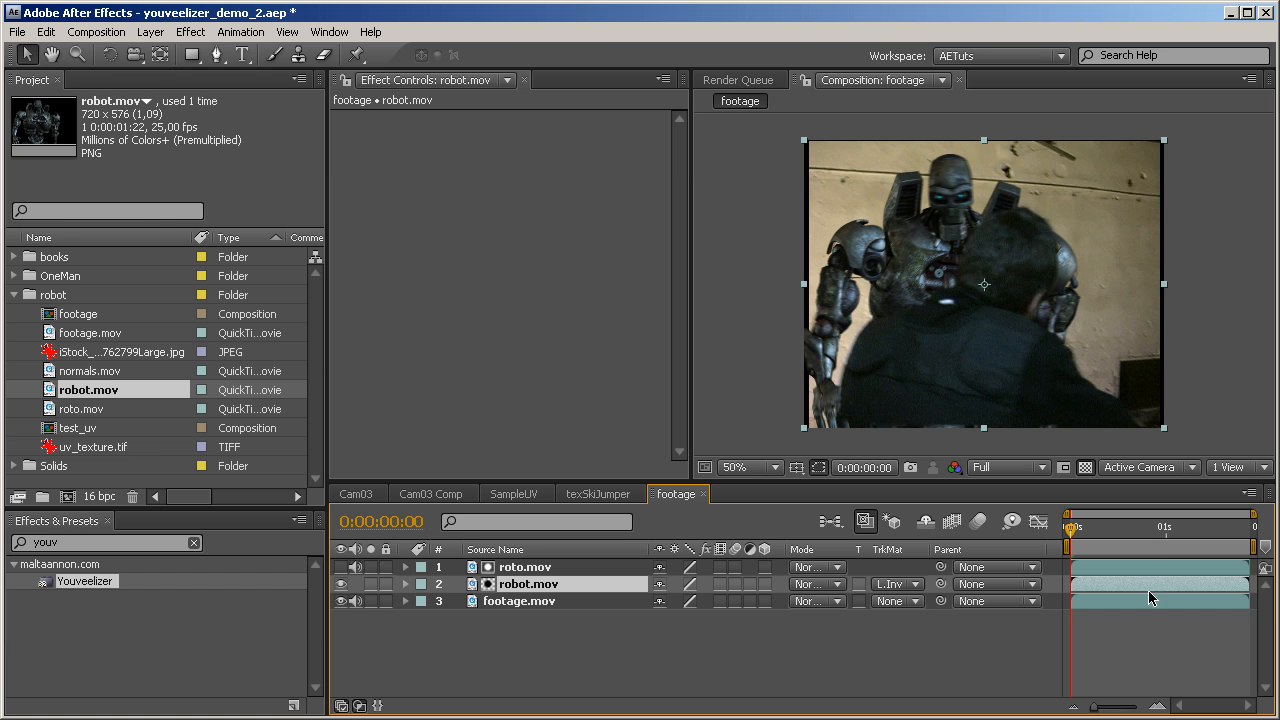
# Preview the robot composite from the beginning of the composition
pyautogui.moveTo(1078, 540); pyautogui.dragTo(1013, 538)
pyautogui.press('space')
pyautogui.press('space')
# Shorten the work area's end slightly, trim the composition to it, and scrub the time to 0:00:00:22
pyautogui.moveTo(1253, 549); pyautogui.dragTo(1250, 549)
pyautogui.rightClick(1210, 547)
pyautogui.click(1235, 592)
pyautogui.moveTo(1071, 533); pyautogui.dragTo(1257, 535)
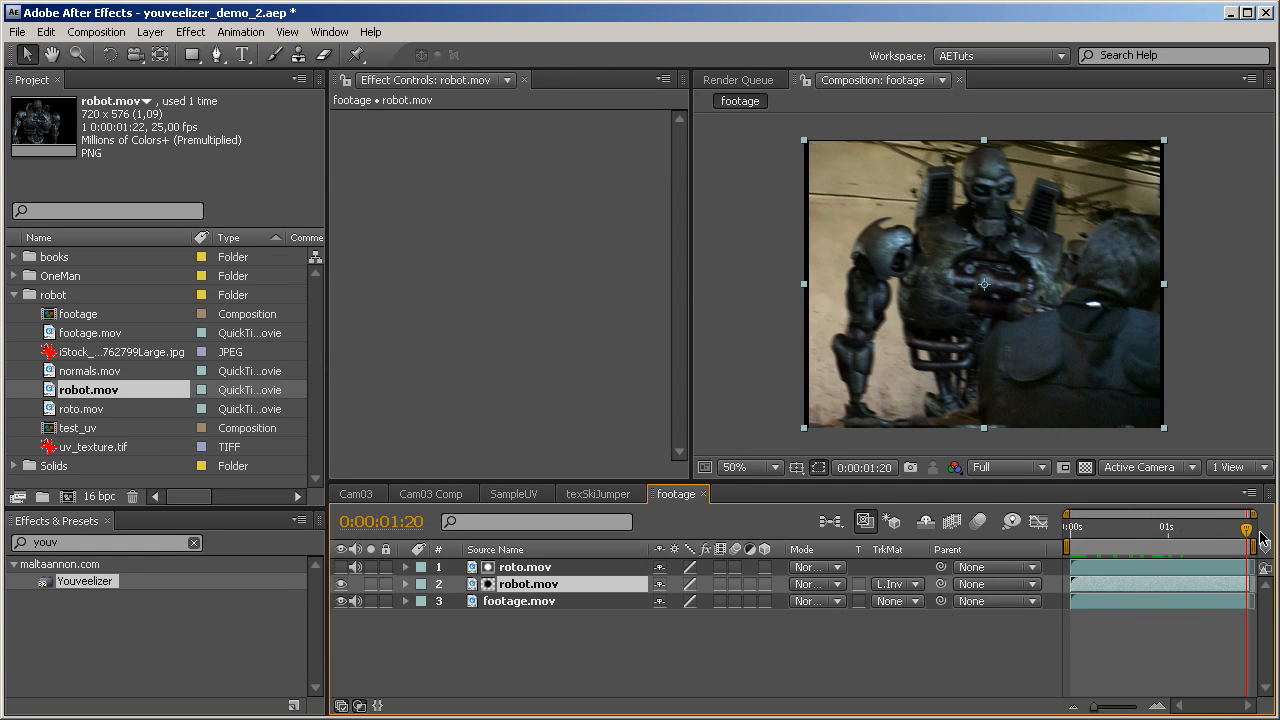
pyautogui.click(1158, 535)
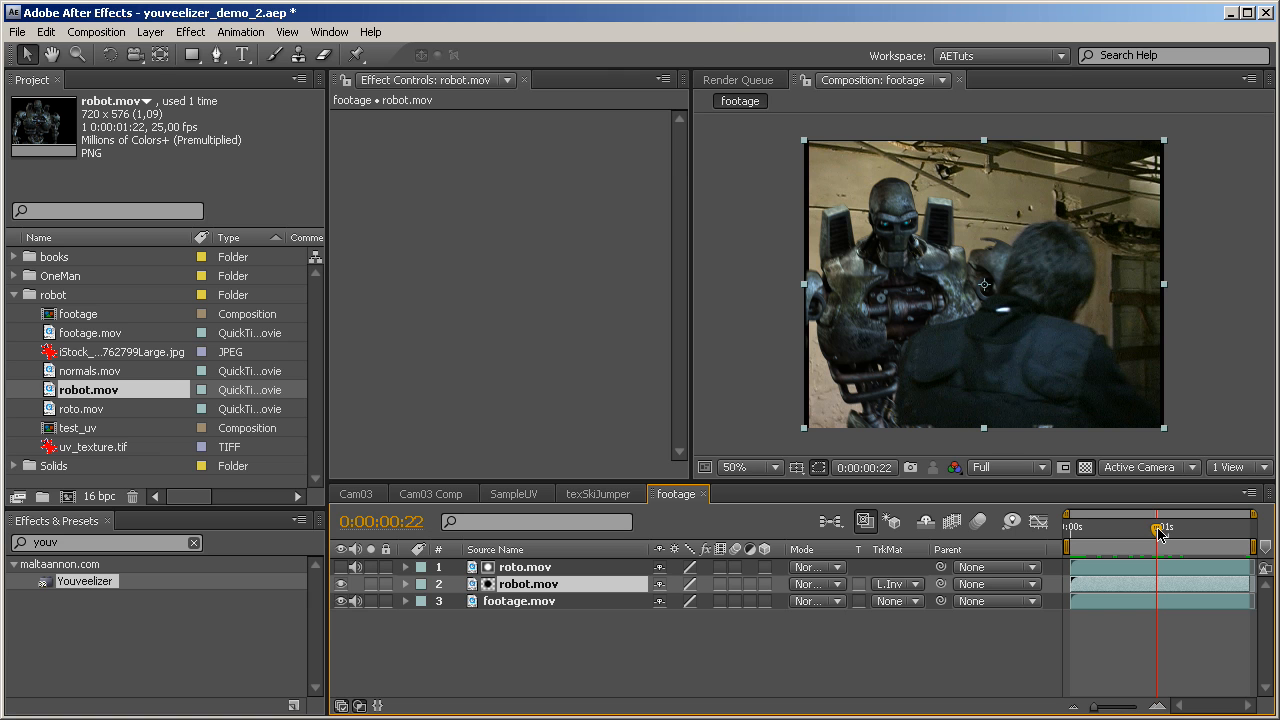
# Add normals.mov as the top layer and delete the roto.mov layer from the composition
pyautogui.moveTo(90, 371); pyautogui.dragTo(499, 571)
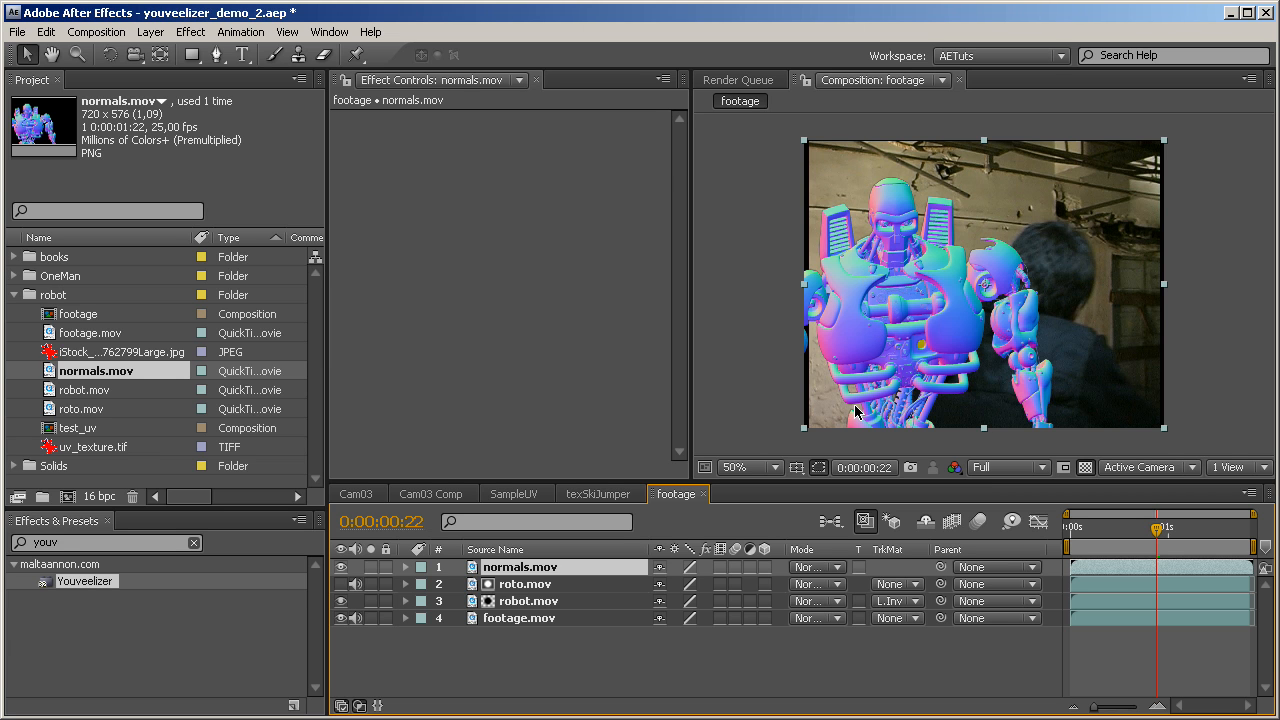
pyautogui.click(529, 592)
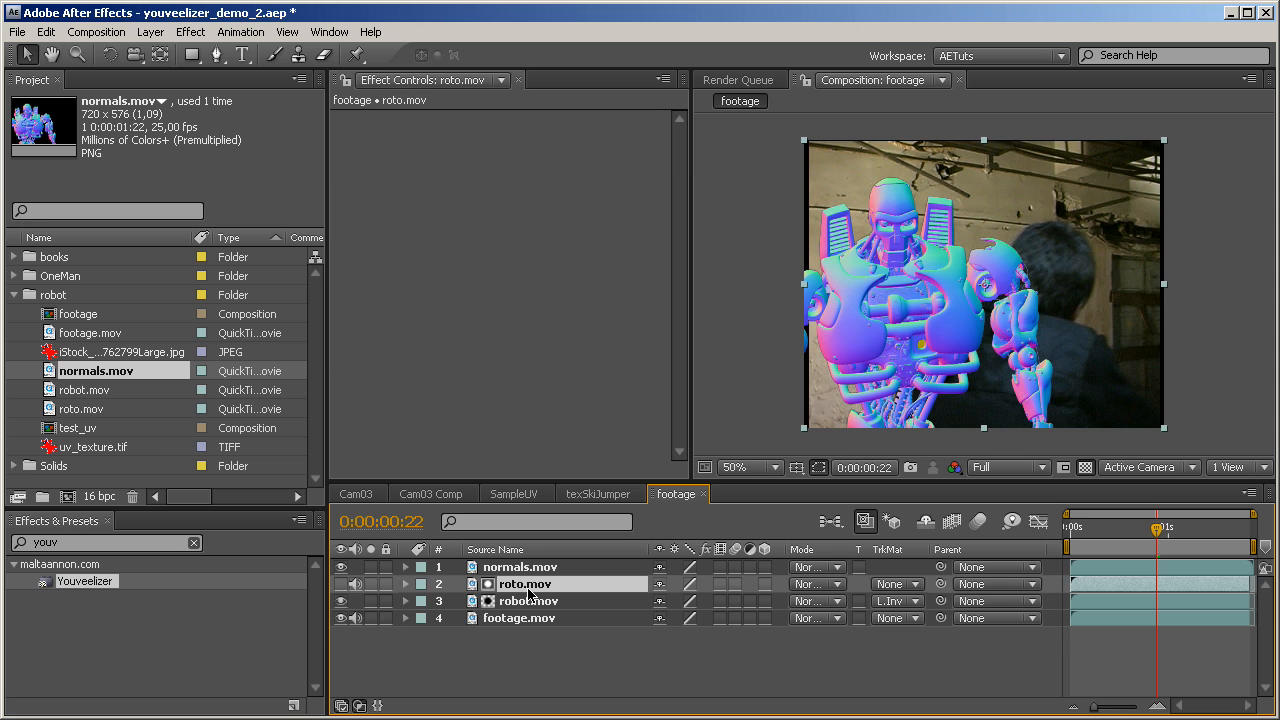
pyautogui.press('Delete')
pyautogui.click(880, 586)
pyautogui.click(907, 508)
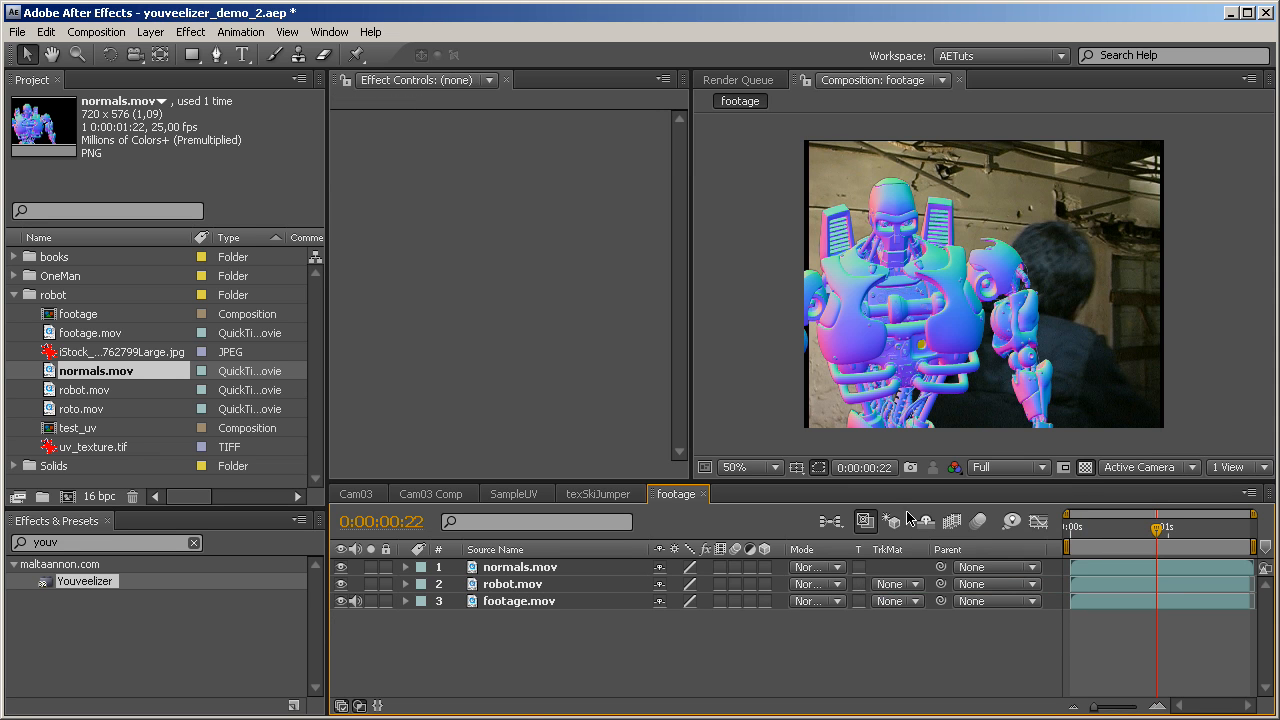
# Pre-compose the normals.mov, robot.mov and footage.mov layers into a new composition named RobotReflections
pyautogui.click(516, 567)
pyautogui.keyDown('shift'); pyautogui.click(511, 605); pyautogui.keyUp('shift')
pyautogui.hotkey('ctrl', 'shift', 'c')
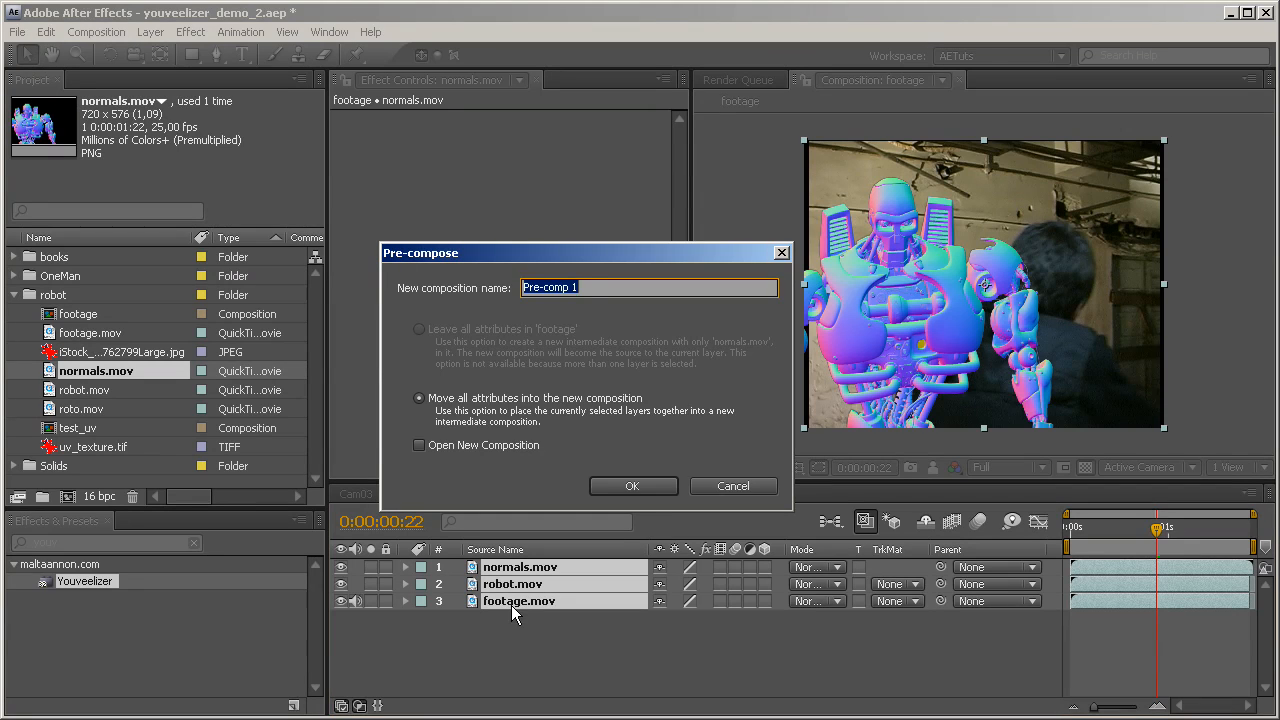
pyautogui.write('RobotReflections')
pyautogui.press('Return')
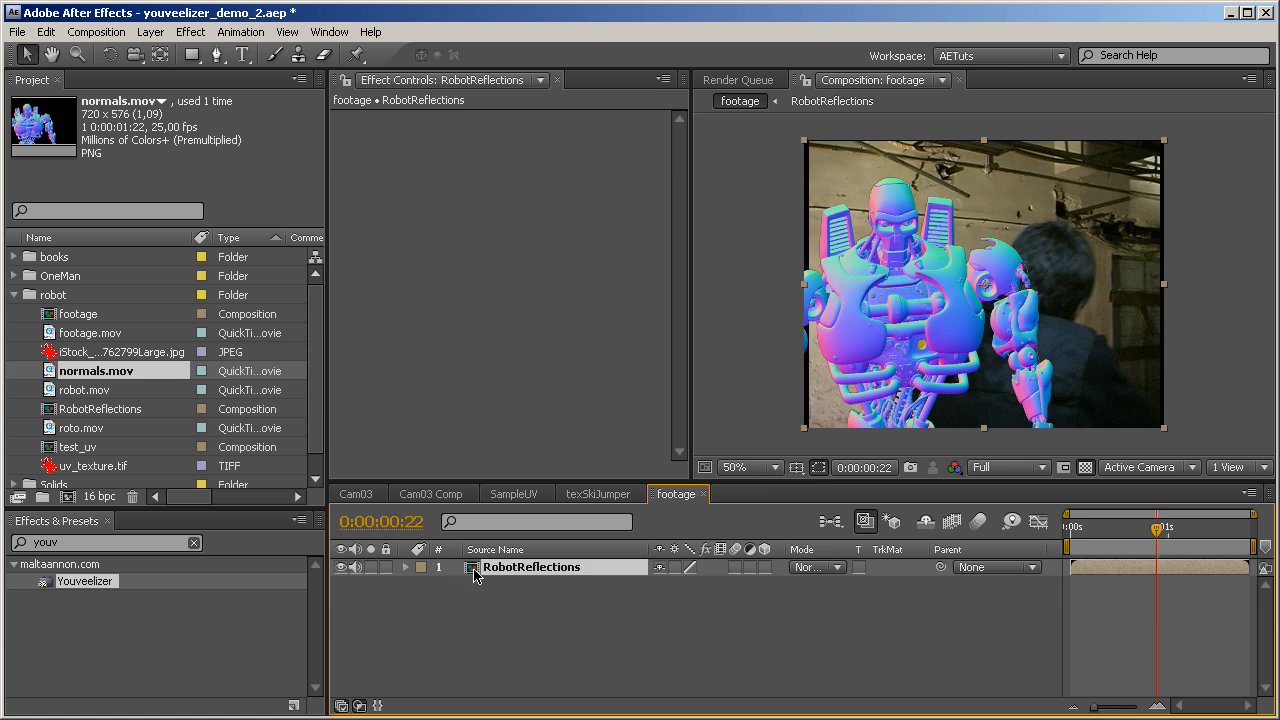
# Open the RobotReflections composition and hide its footage.mov layer
pyautogui.doubleClick(474, 572)
pyautogui.click(527, 568)
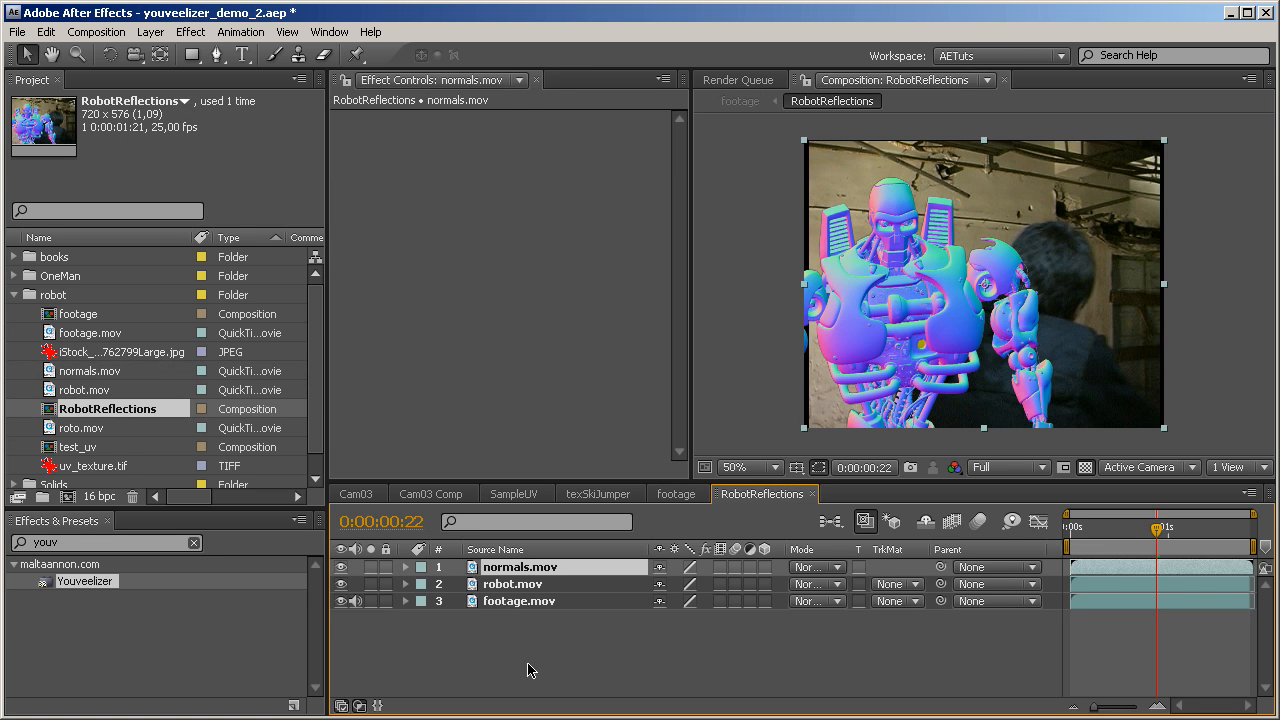
pyautogui.click(341, 601)
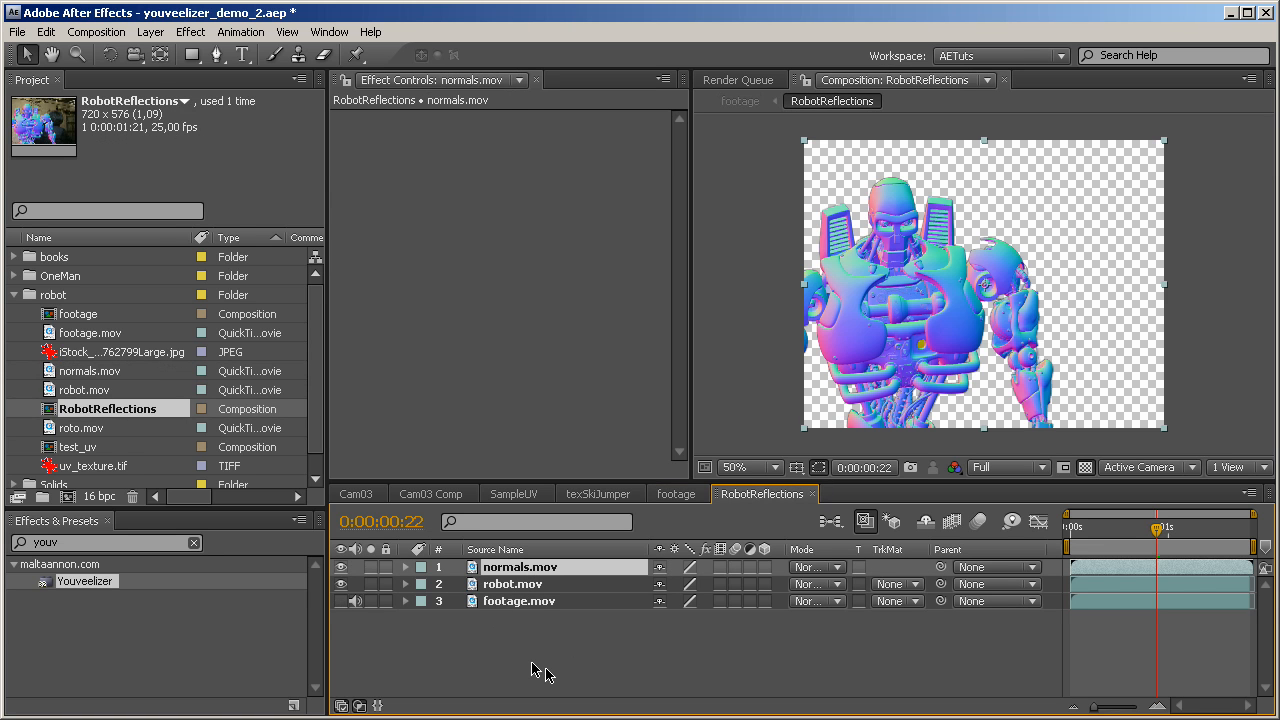
pyautogui.click(537, 602)
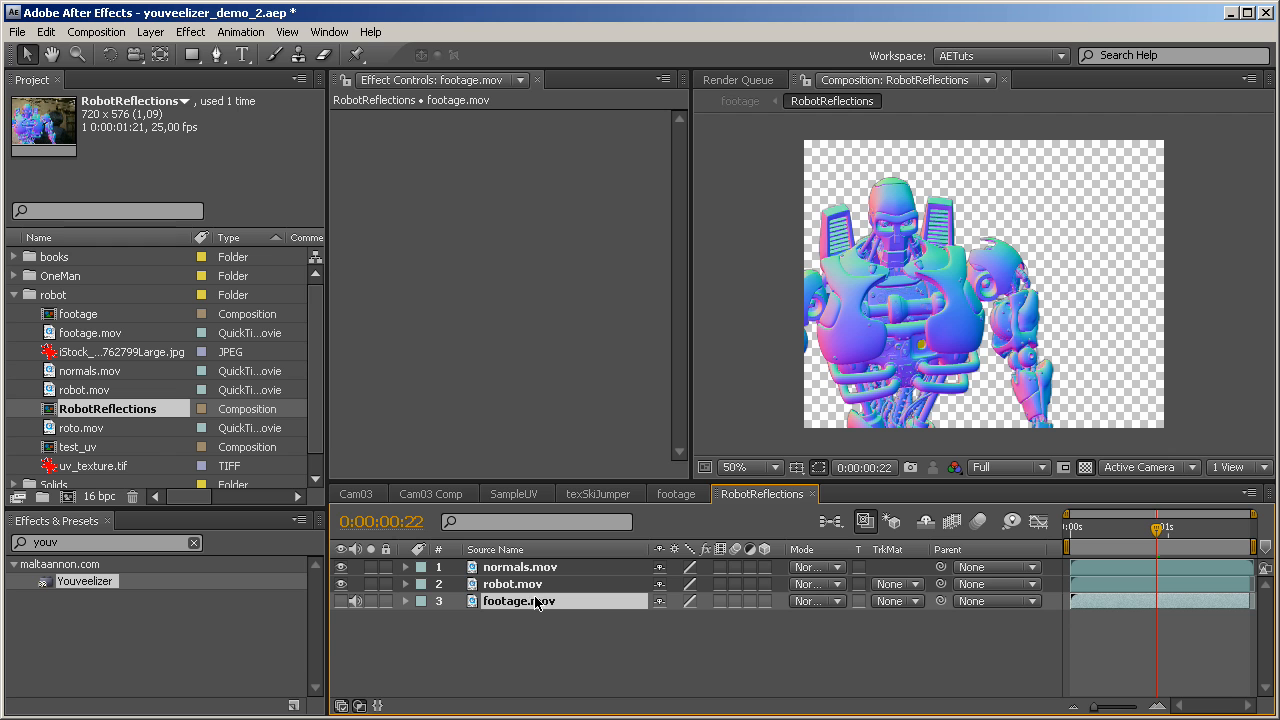
# Apply Youveelizer to the normals.mov layer with footage.mov as Input 2, and return to the first frame
pyautogui.moveTo(92, 582); pyautogui.dragTo(571, 580)
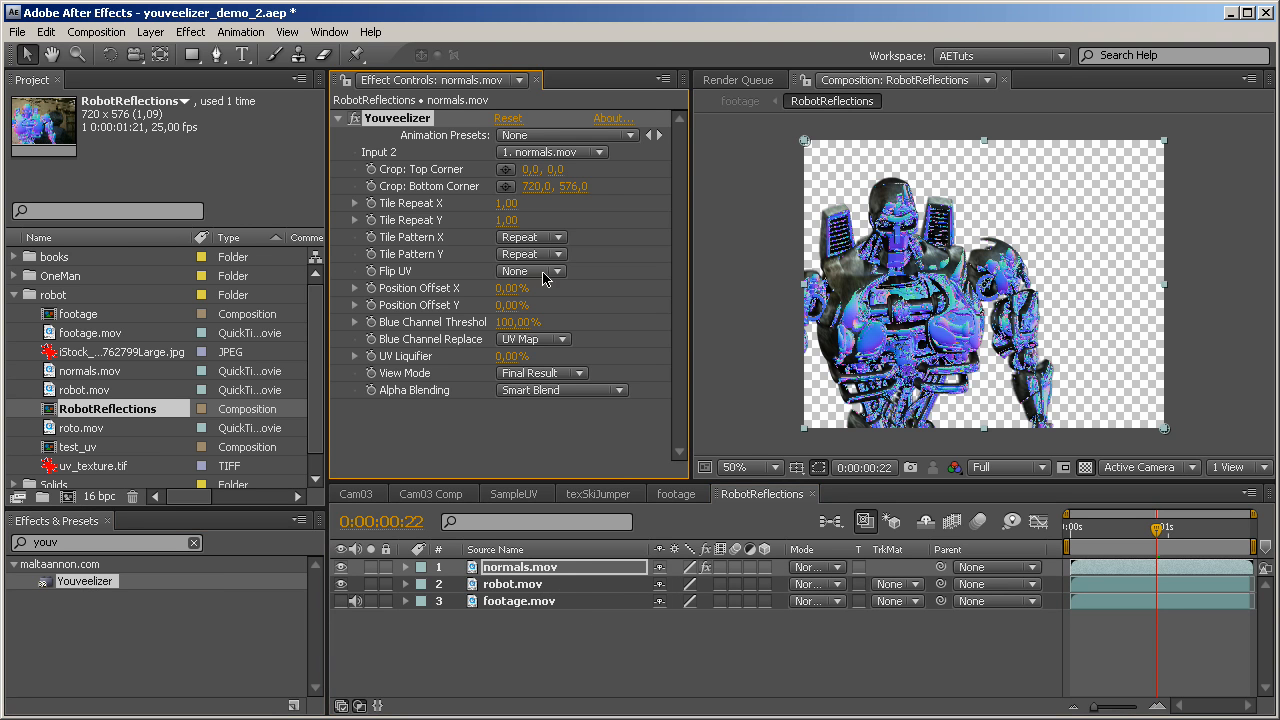
pyautogui.click(553, 154)
pyautogui.click(542, 187)
pyautogui.moveTo(1157, 528); pyautogui.dragTo(1070, 536)
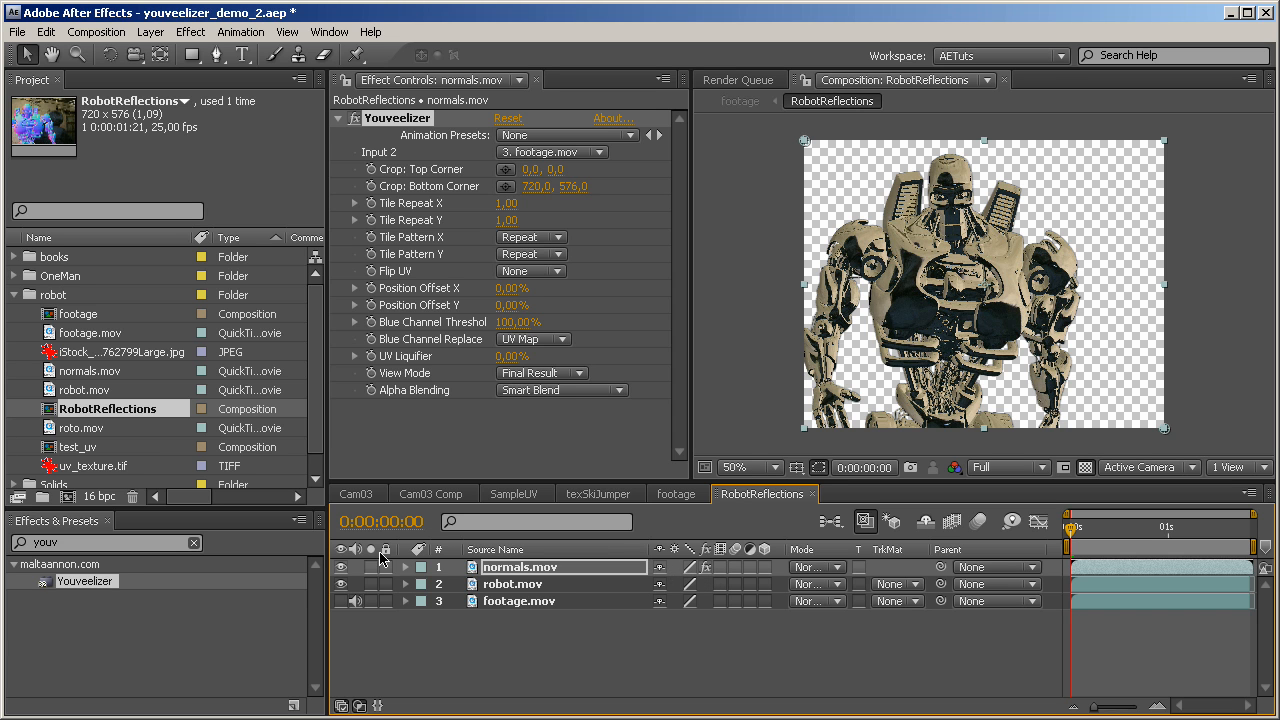
# Add Fast Blur to the normals.mov layer with Repeat Edge Pixels enabled and Blurriness set to 2
pyautogui.click(117, 546)
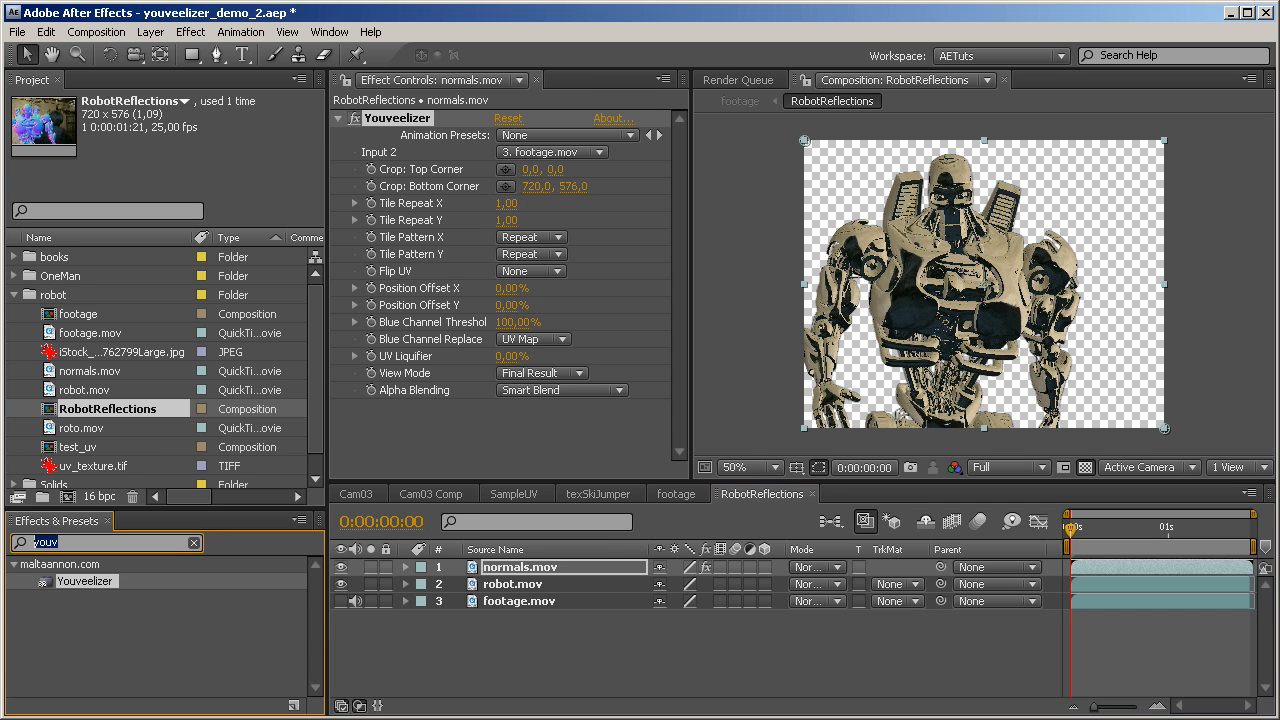
pyautogui.write('fast')
pyautogui.moveTo(78, 598); pyautogui.dragTo(436, 462)
pyautogui.click(501, 469)
pyautogui.click(501, 435)
pyautogui.write('1')
pyautogui.press('Return')
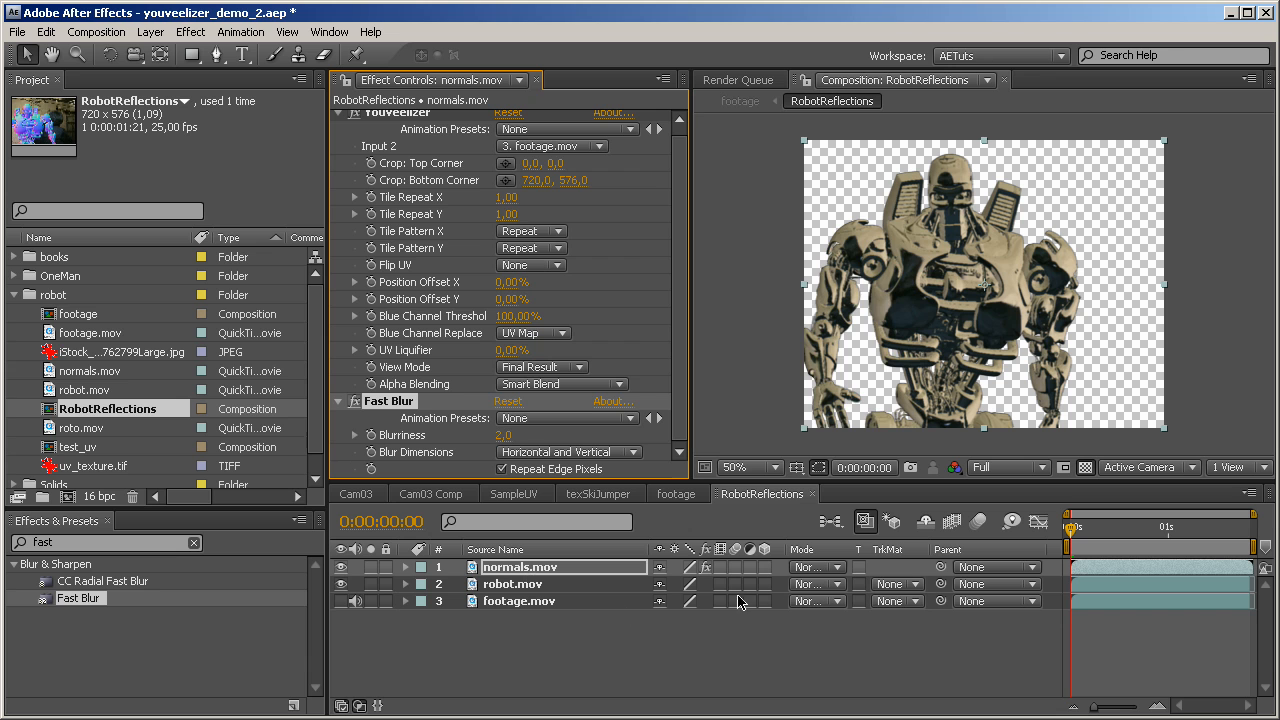
# Set the normals.mov layer's blending mode to Overlay and preview the robot animation
pyautogui.click(822, 571)
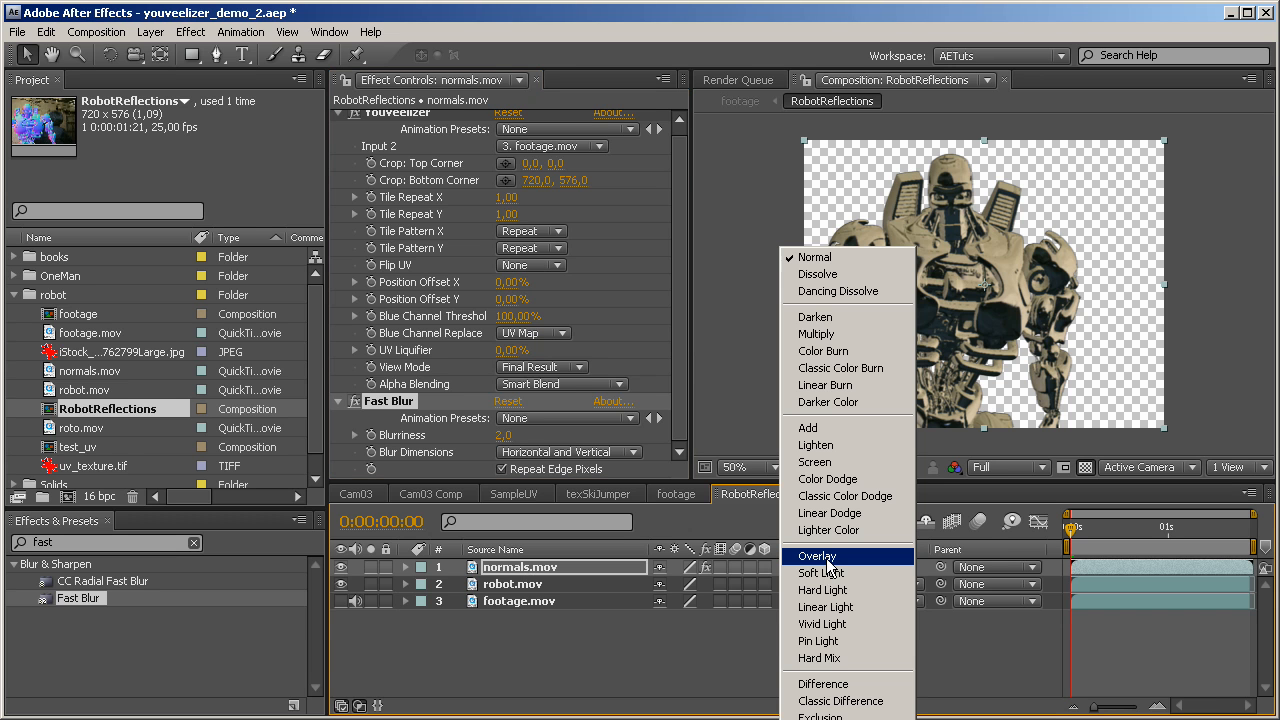
pyautogui.click(818, 557)
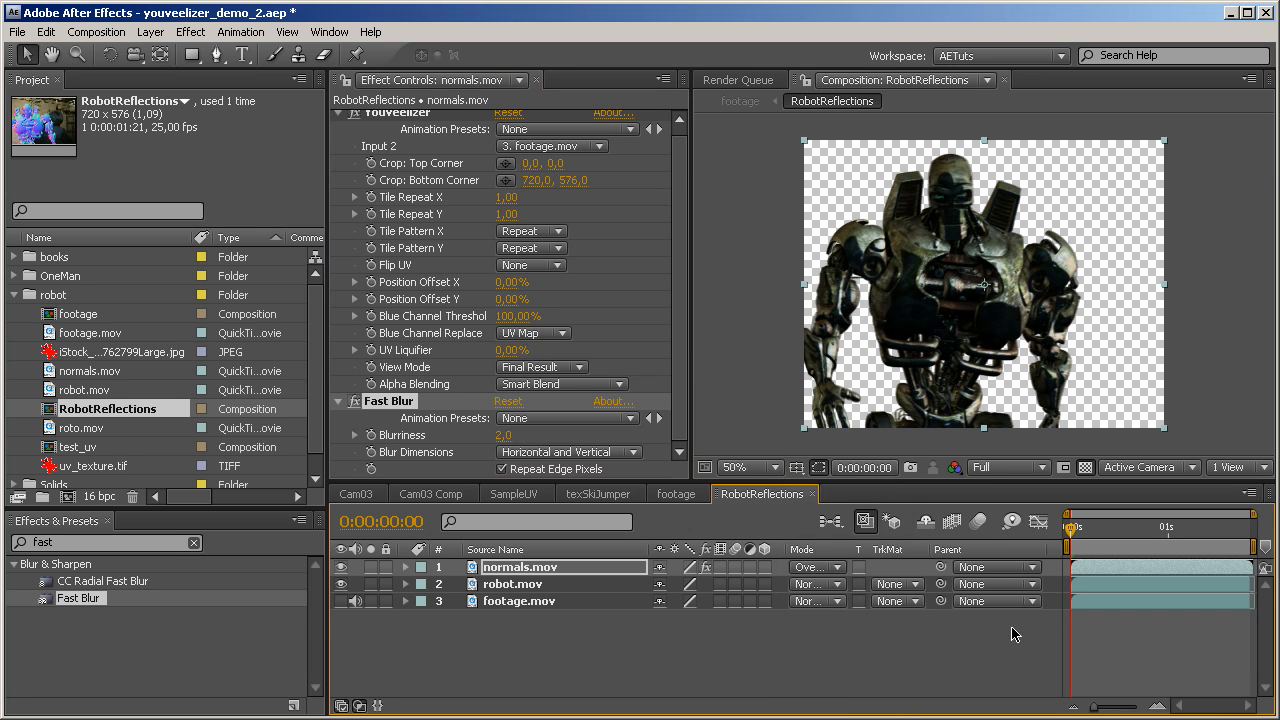
pyautogui.press('space')
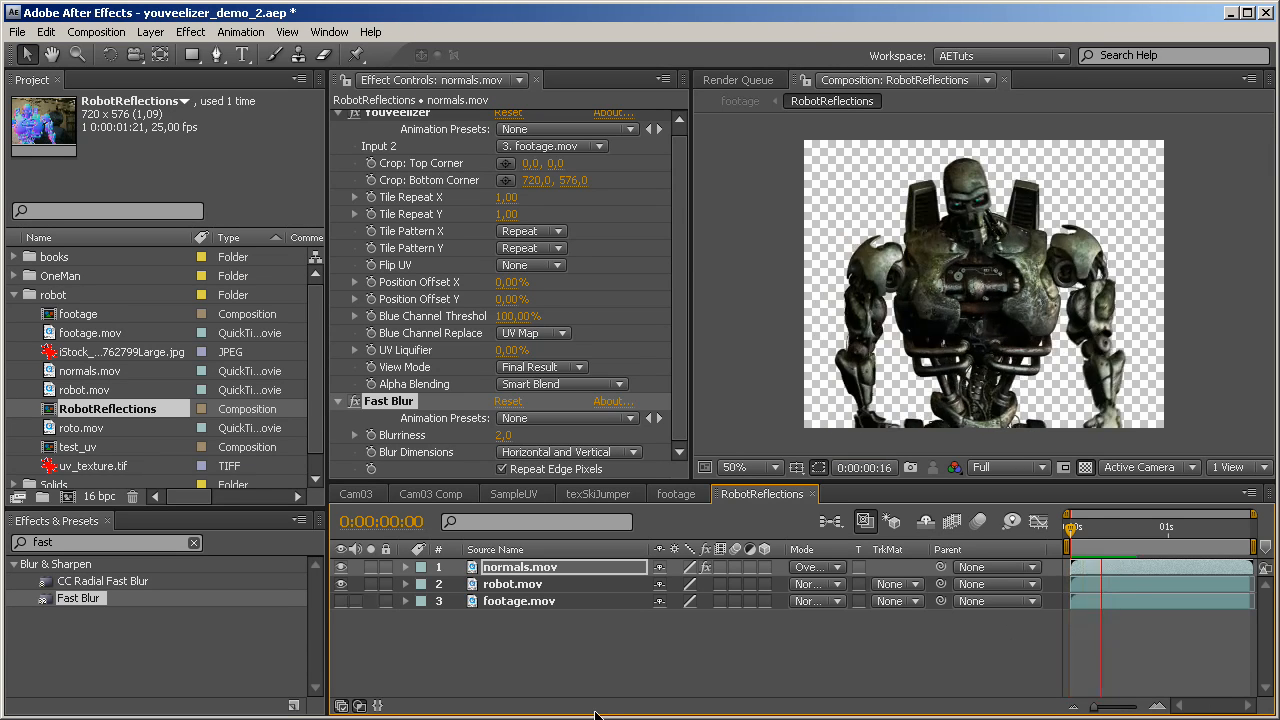
pyautogui.press('space')
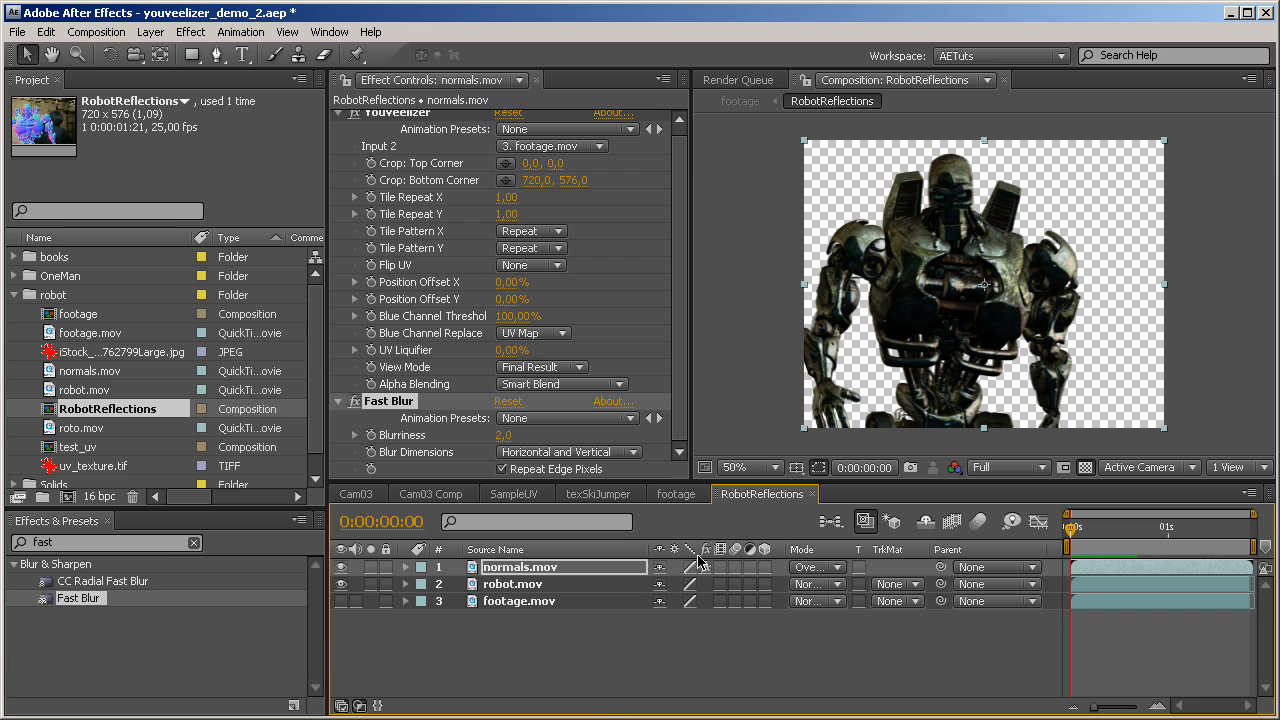
# Return to the footage composition and add footage.mov as the background beneath the RobotReflections layer
pyautogui.press('Tab')
pyautogui.click(666, 528)
pyautogui.moveTo(88, 336); pyautogui.dragTo(490, 665)
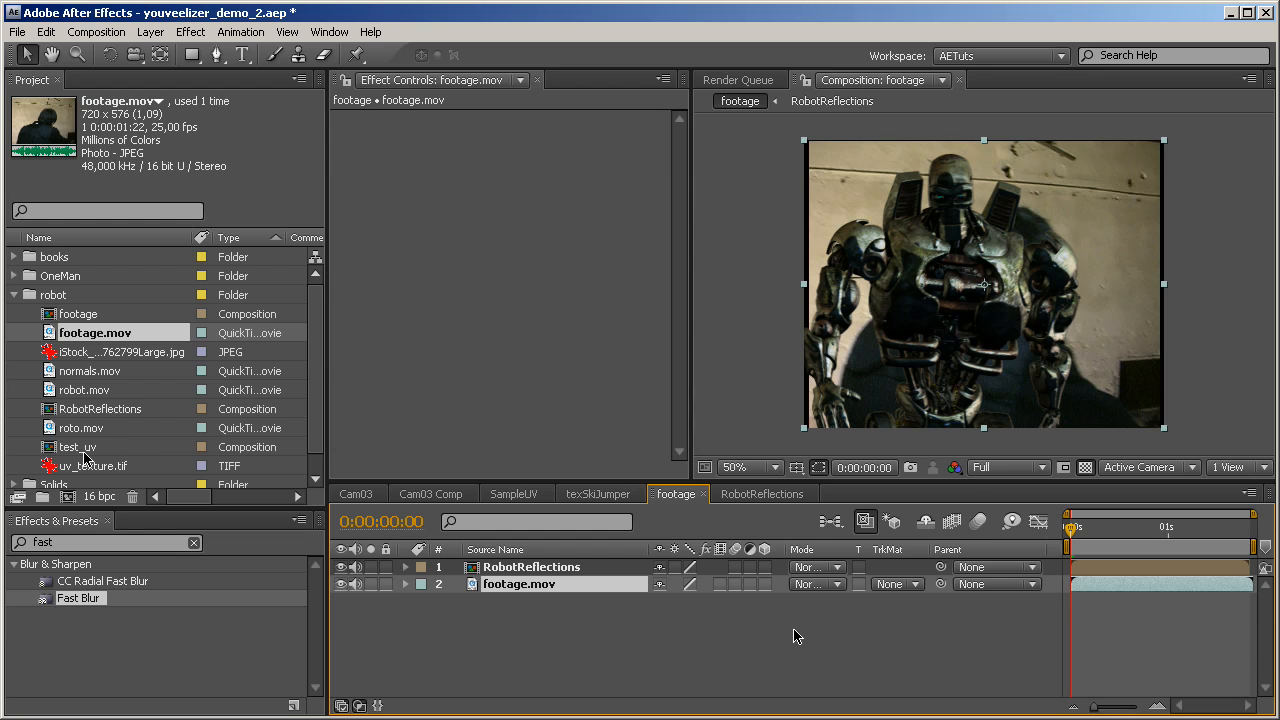
# Add roto.mov directly above RobotReflections and use it as that layer's Luma Inverted Matte
pyautogui.moveTo(79, 428); pyautogui.dragTo(505, 596)
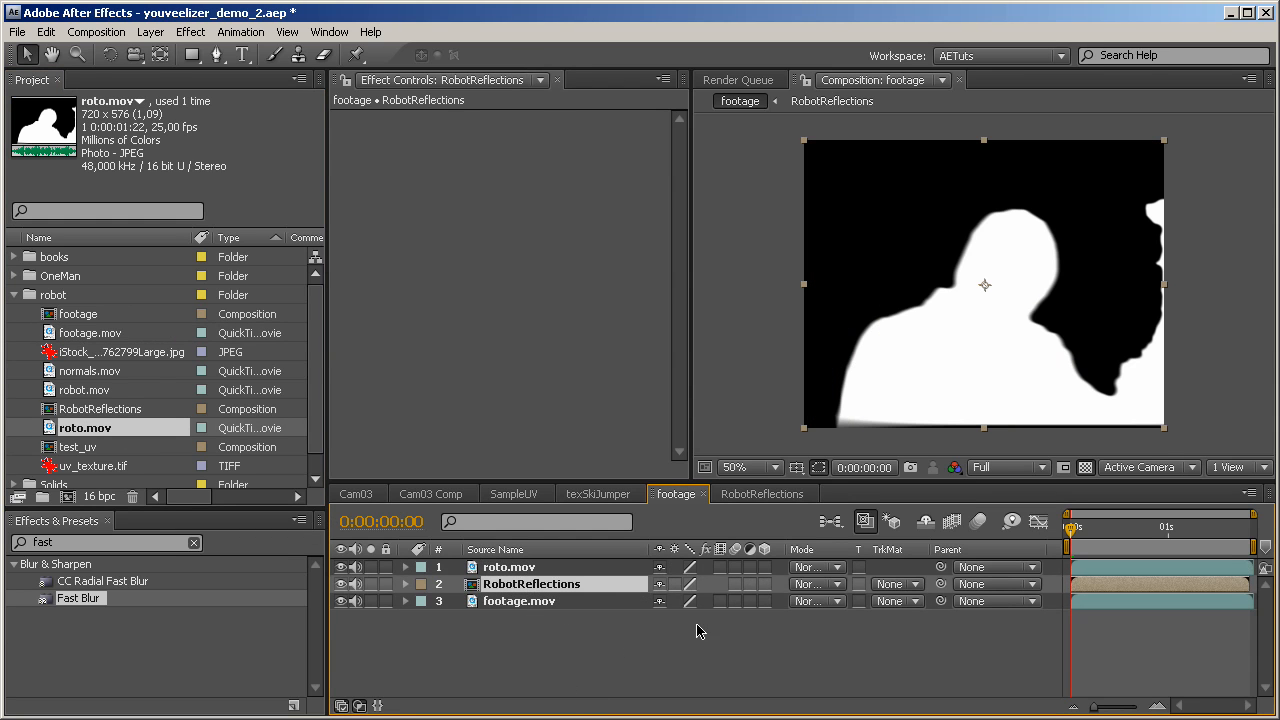
pyautogui.click(914, 586)
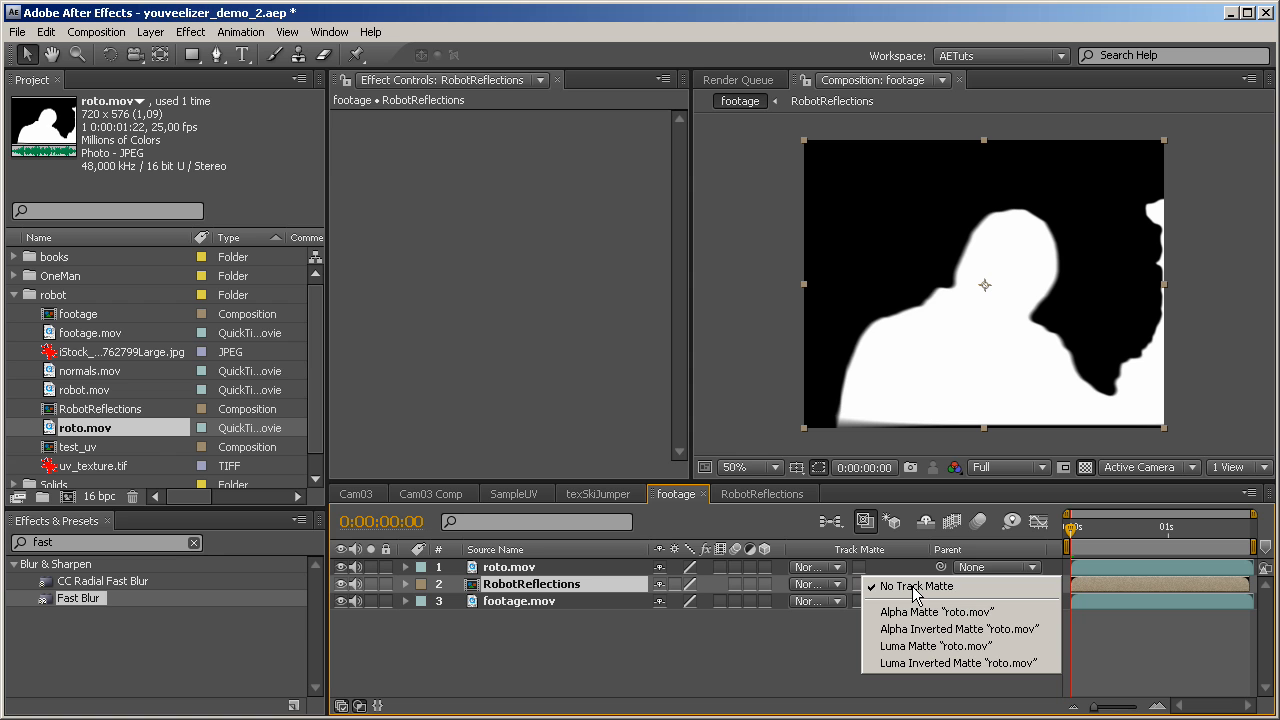
pyautogui.click(936, 663)
pyautogui.click(824, 648)
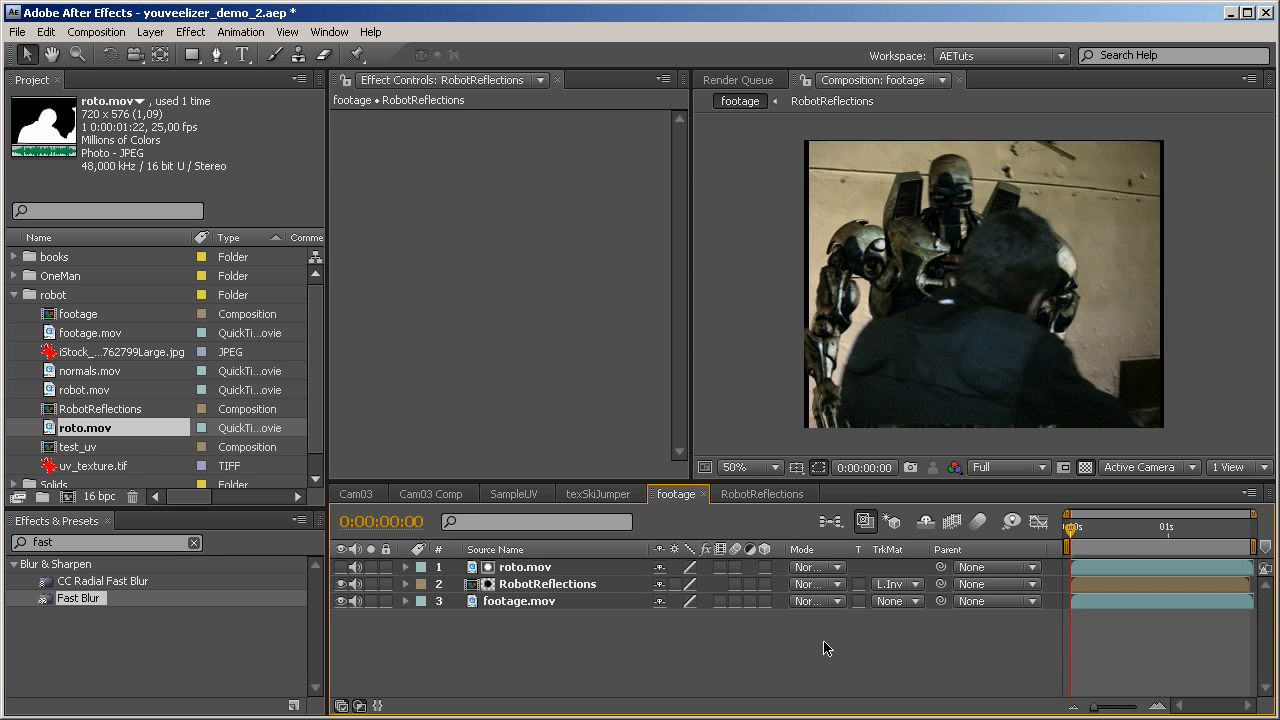
# Go to frame 0:00:00:06 and apply the ceLightWrap preset to the RobotReflections layer
pyautogui.moveTo(1119, 546); pyautogui.dragTo(1095, 534)
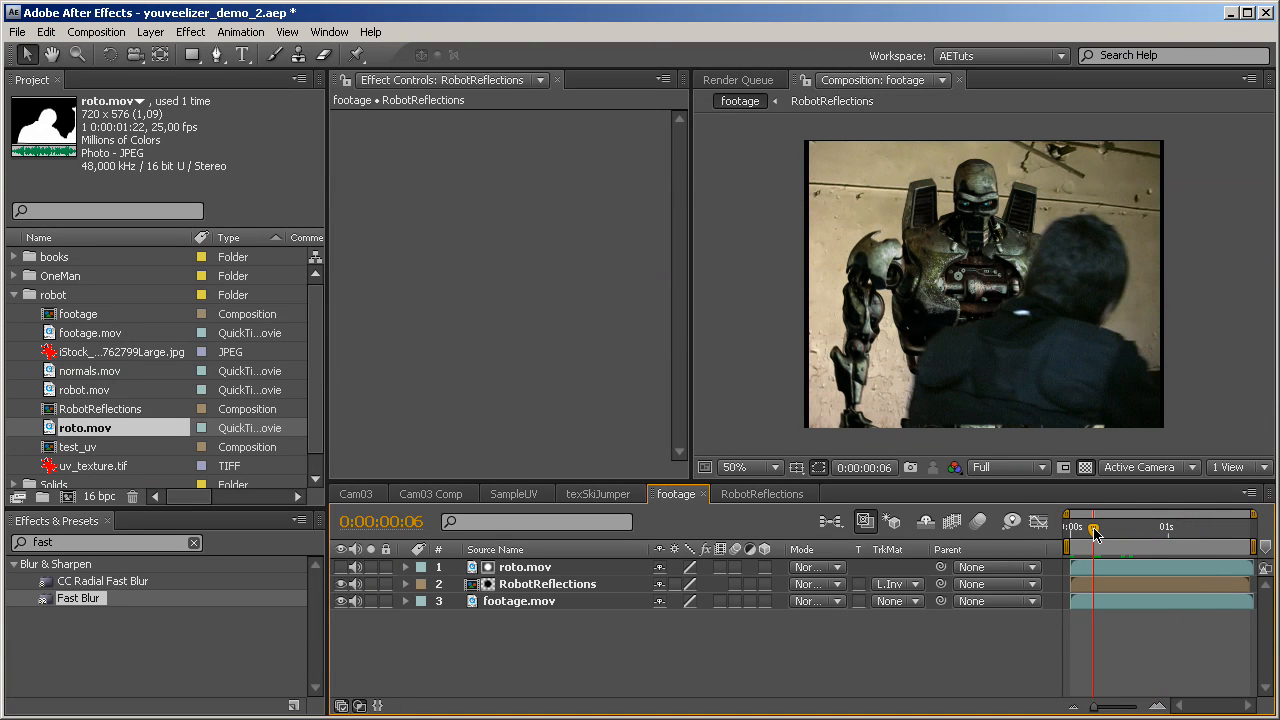
pyautogui.click(38, 542)
pyautogui.write('celi')
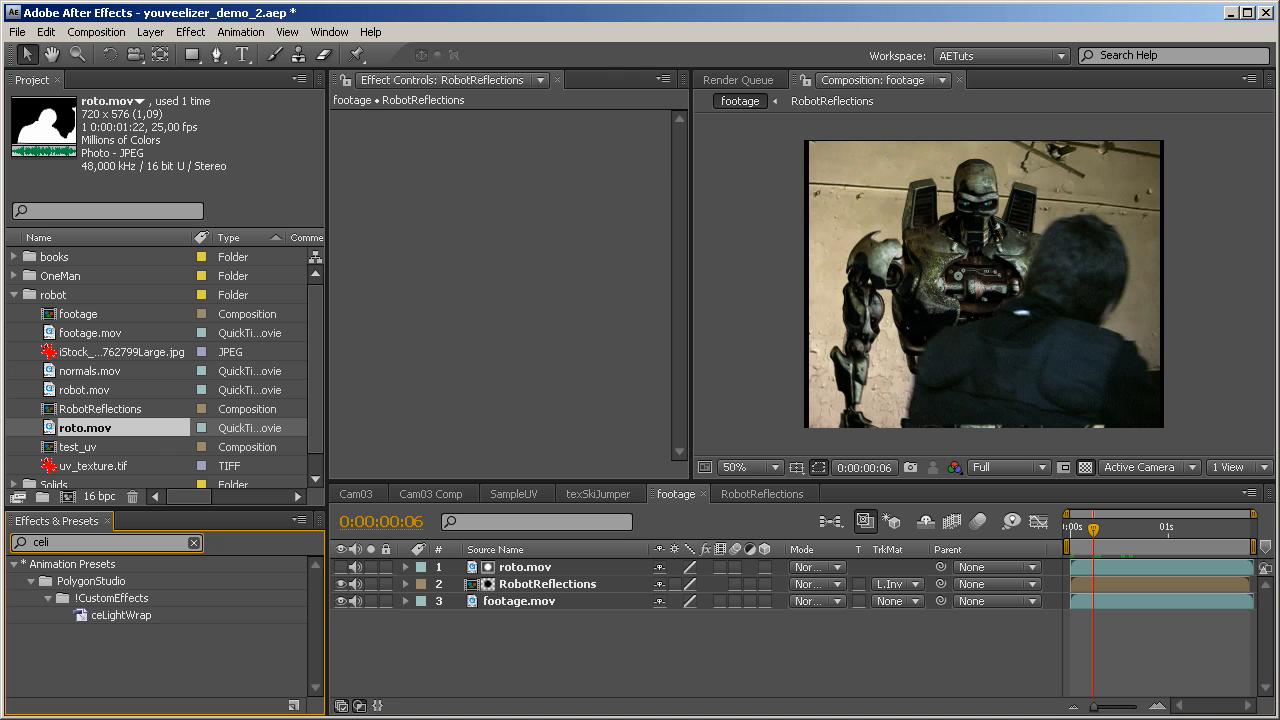
pyautogui.moveTo(118, 615); pyautogui.dragTo(525, 590)
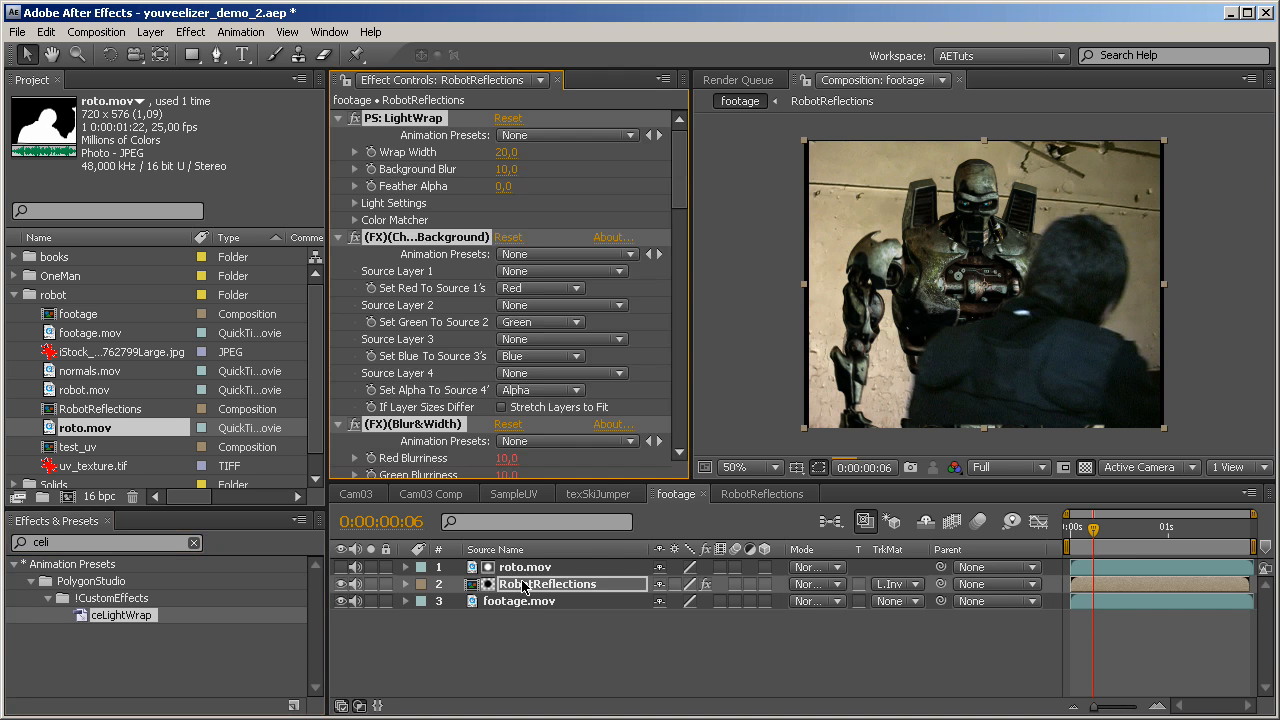
# Set Source Layers 1, 2 and 3 of the light wrap's background channel effect to footage.mov
pyautogui.click(620, 272)
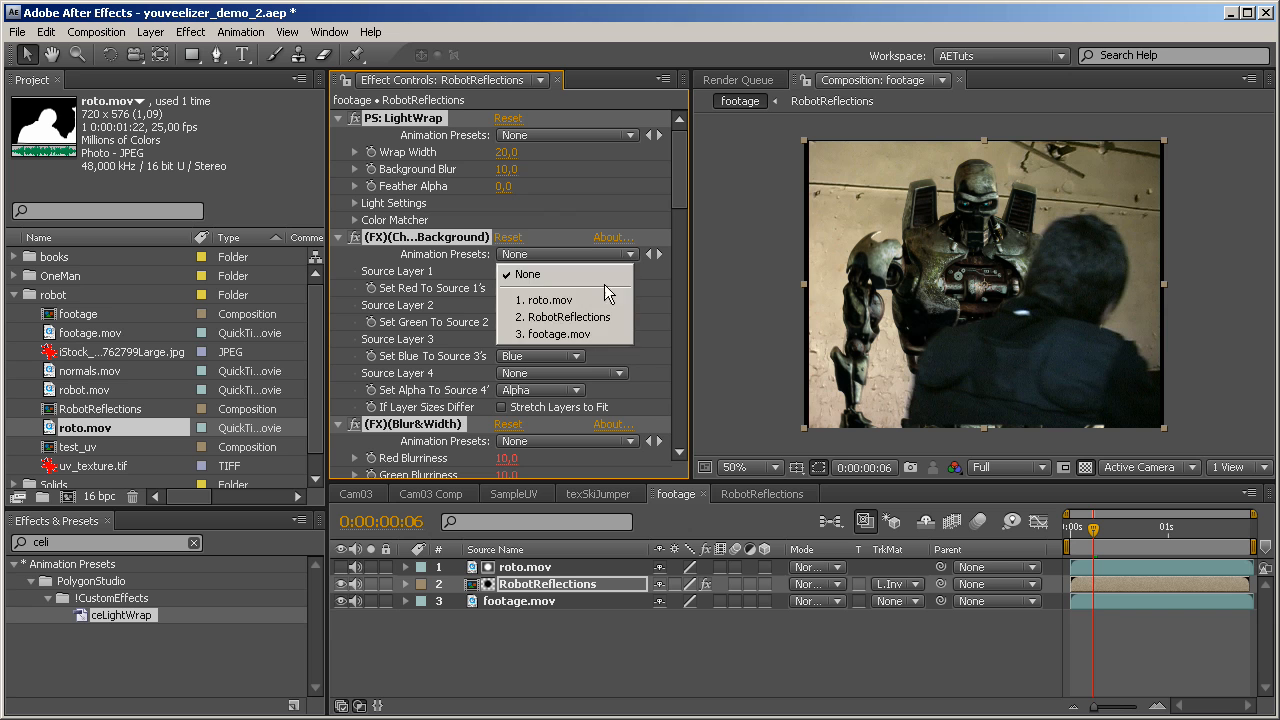
pyautogui.click(608, 334)
pyautogui.click(620, 305)
pyautogui.click(613, 368)
pyautogui.click(620, 339)
pyautogui.click(615, 402)
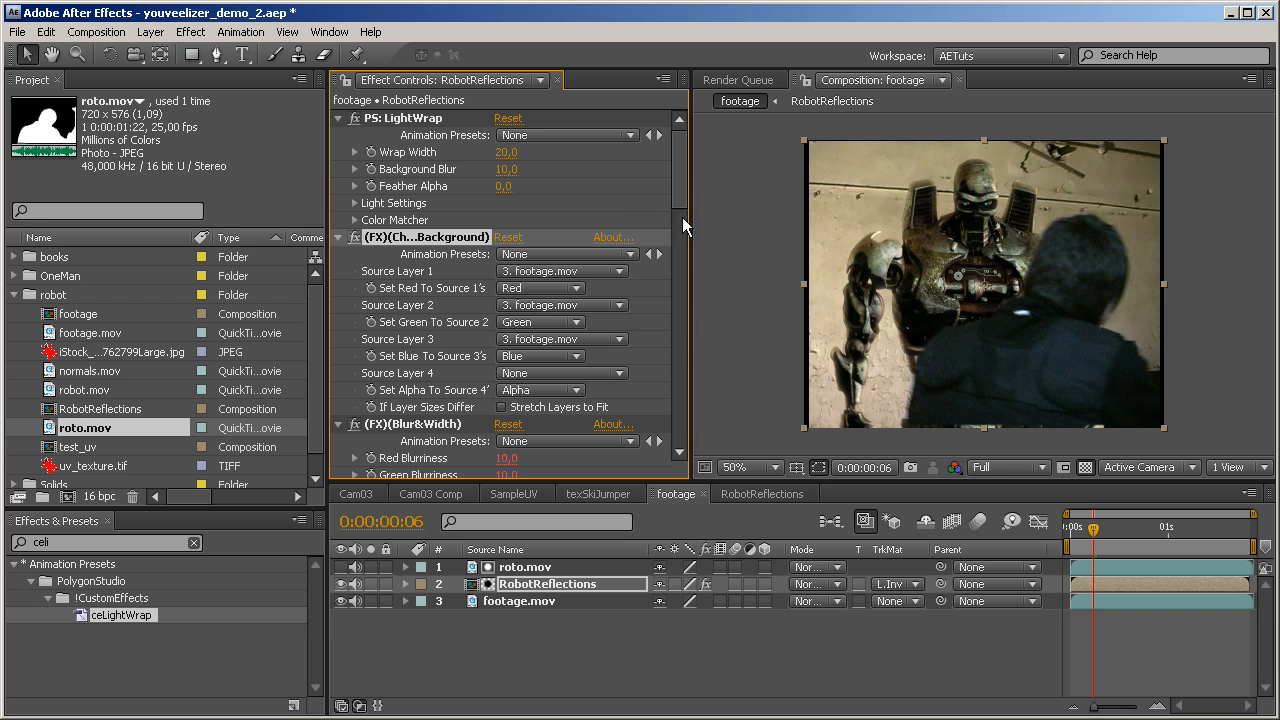
# Collapse all effects, expand the full PS: LightWrap settings, and toggle Match Color to compare the robot's colouring
pyautogui.hotkey('ctrl', 'a')
pyautogui.keyDown('ctrl'); pyautogui.click(338, 238); pyautogui.keyUp('ctrl')
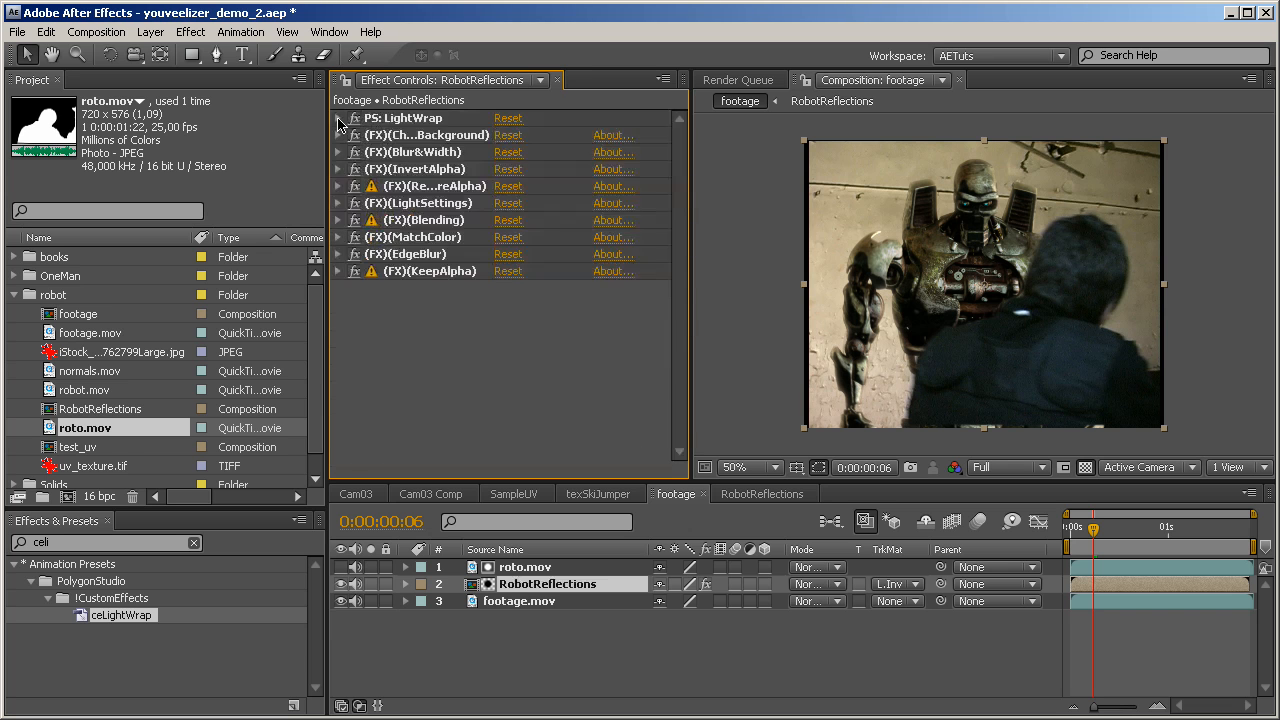
pyautogui.keyDown('ctrl'); pyautogui.click(338, 118); pyautogui.keyUp('ctrl')
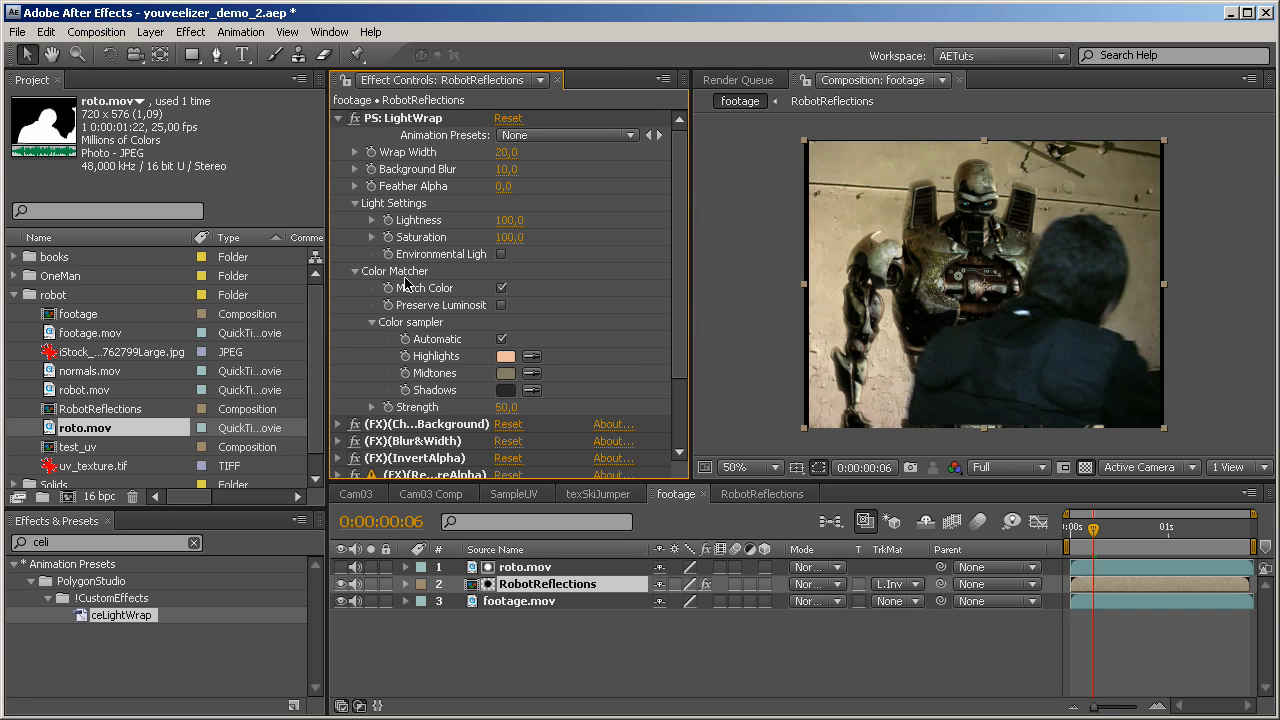
pyautogui.click(502, 289)
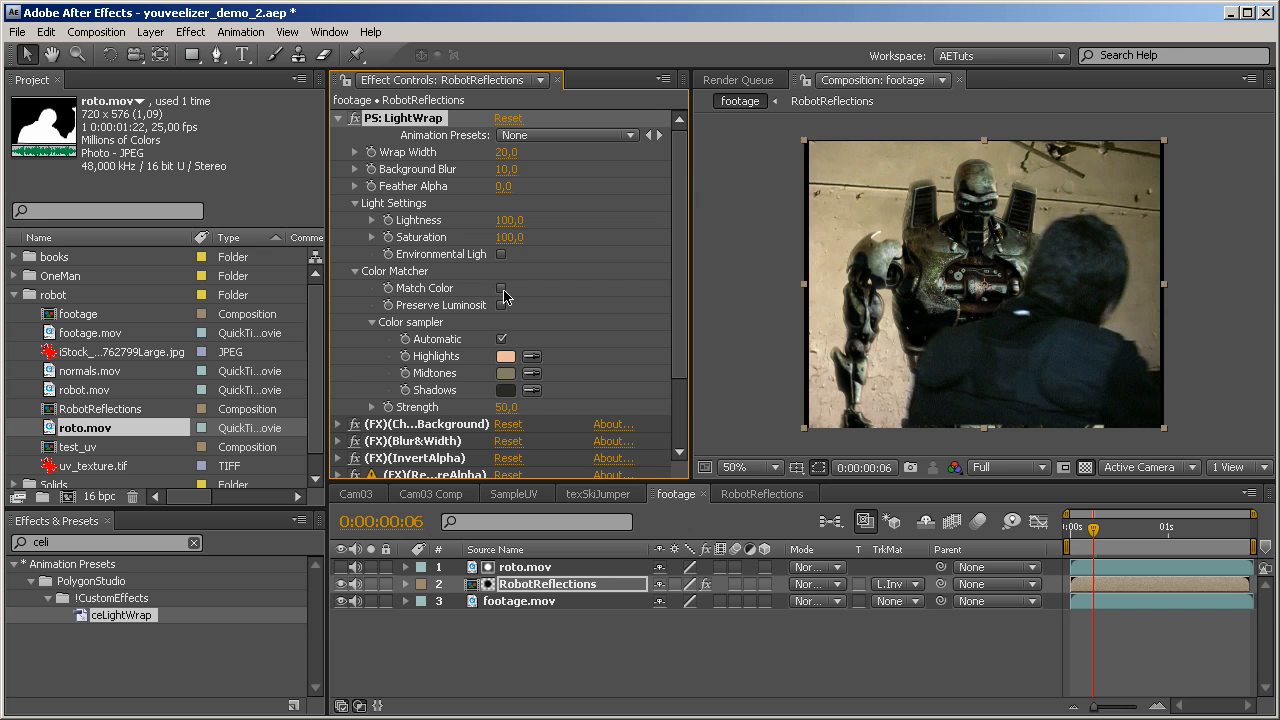
# View the composition at 100% in an enlarged viewer and preview the finished composite from the first frame
pyautogui.press('/')
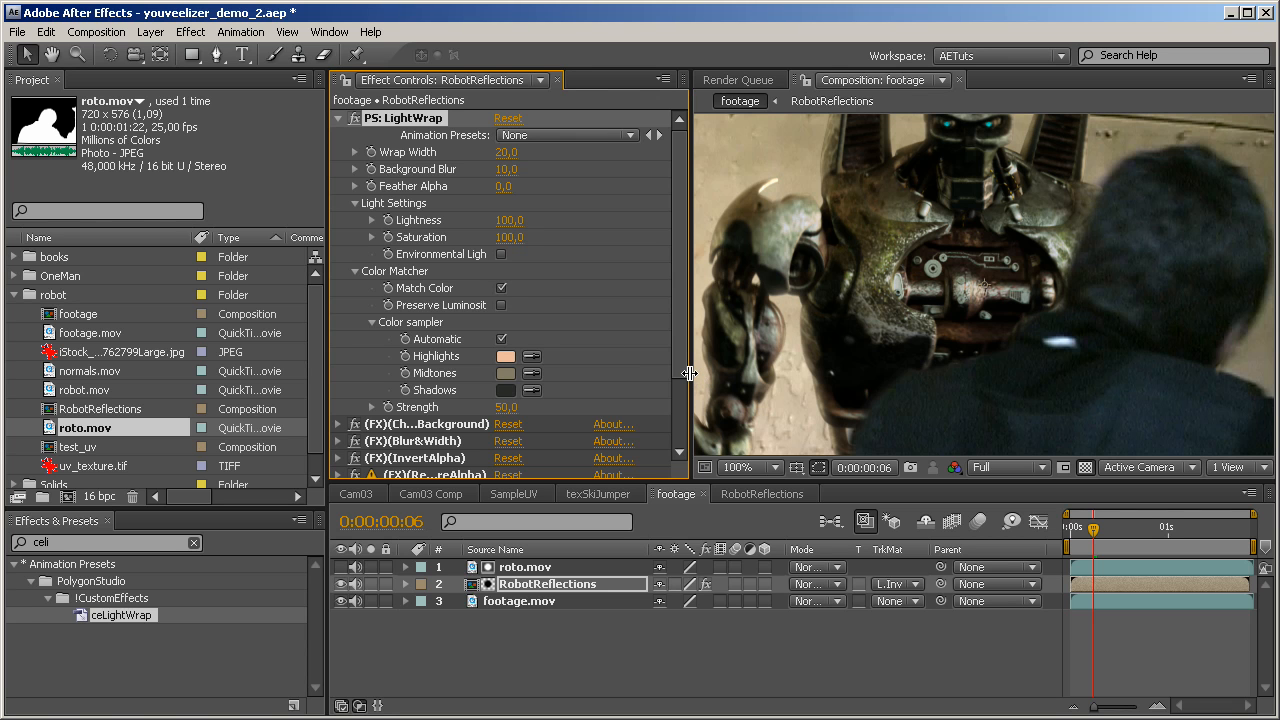
pyautogui.moveTo(689, 373); pyautogui.dragTo(529, 385)
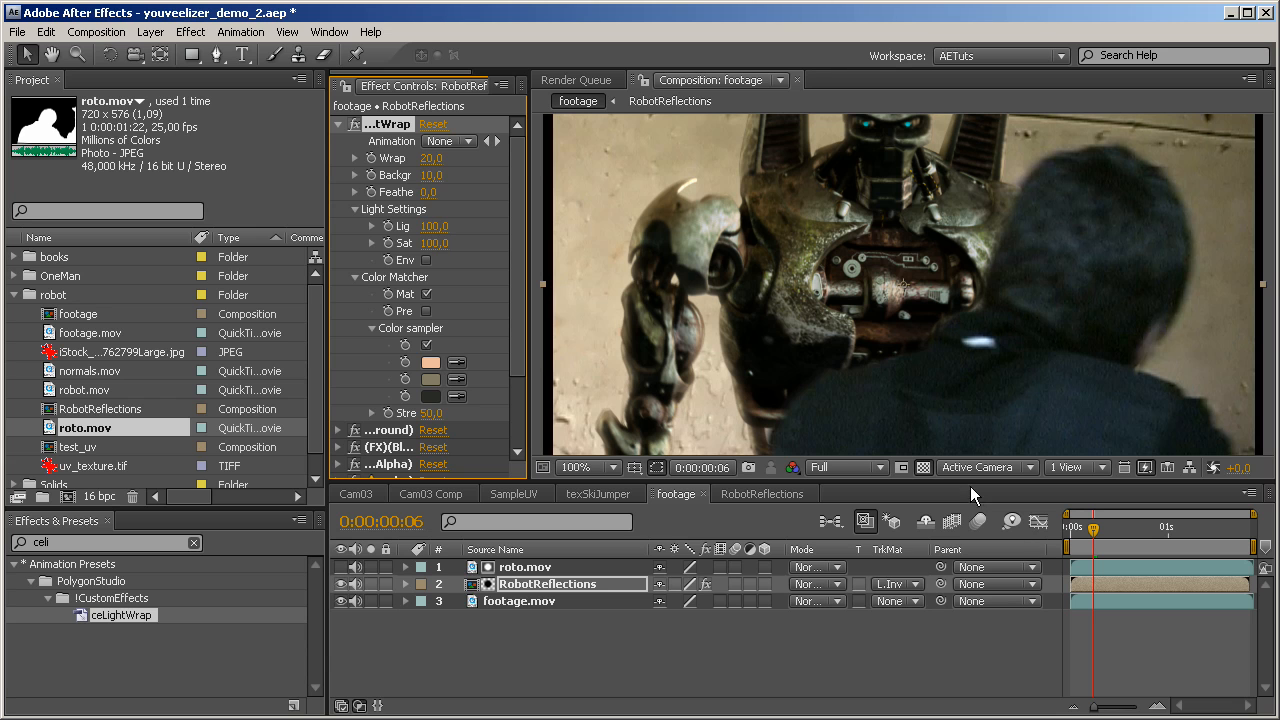
pyautogui.moveTo(973, 481); pyautogui.dragTo(973, 606)
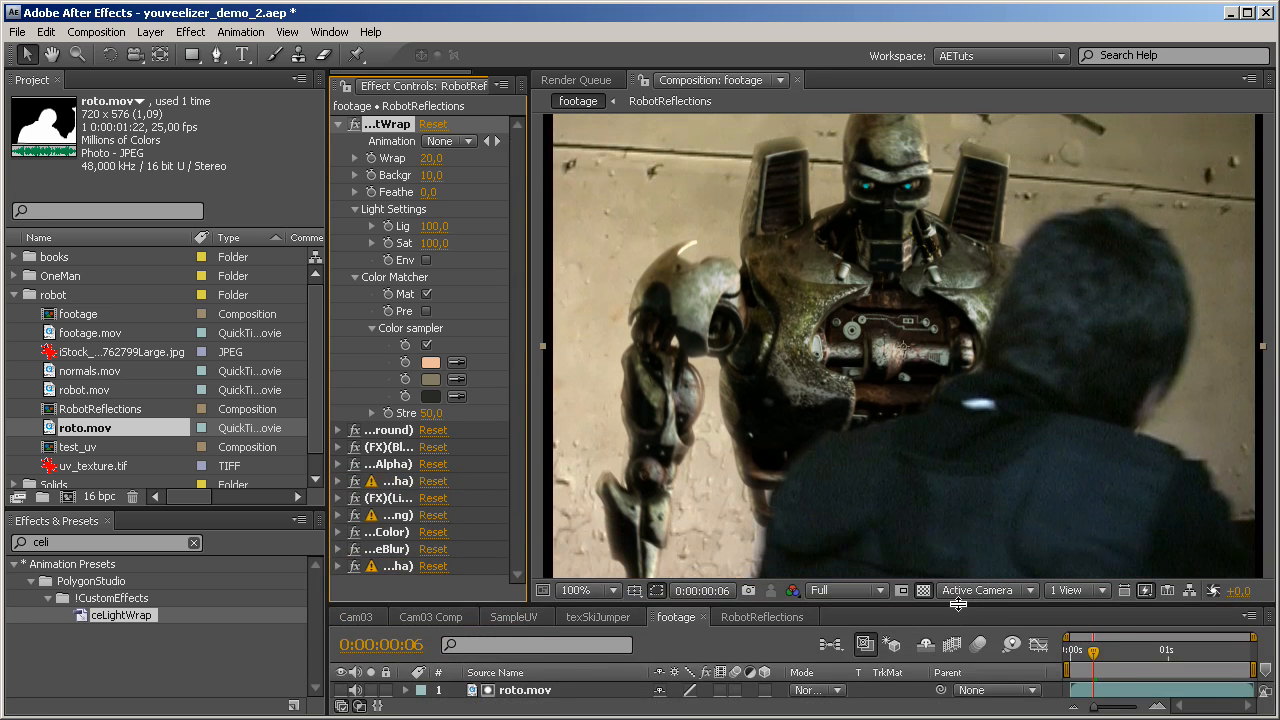
pyautogui.click(1085, 655)
pyautogui.moveTo(1085, 656); pyautogui.dragTo(1068, 656)
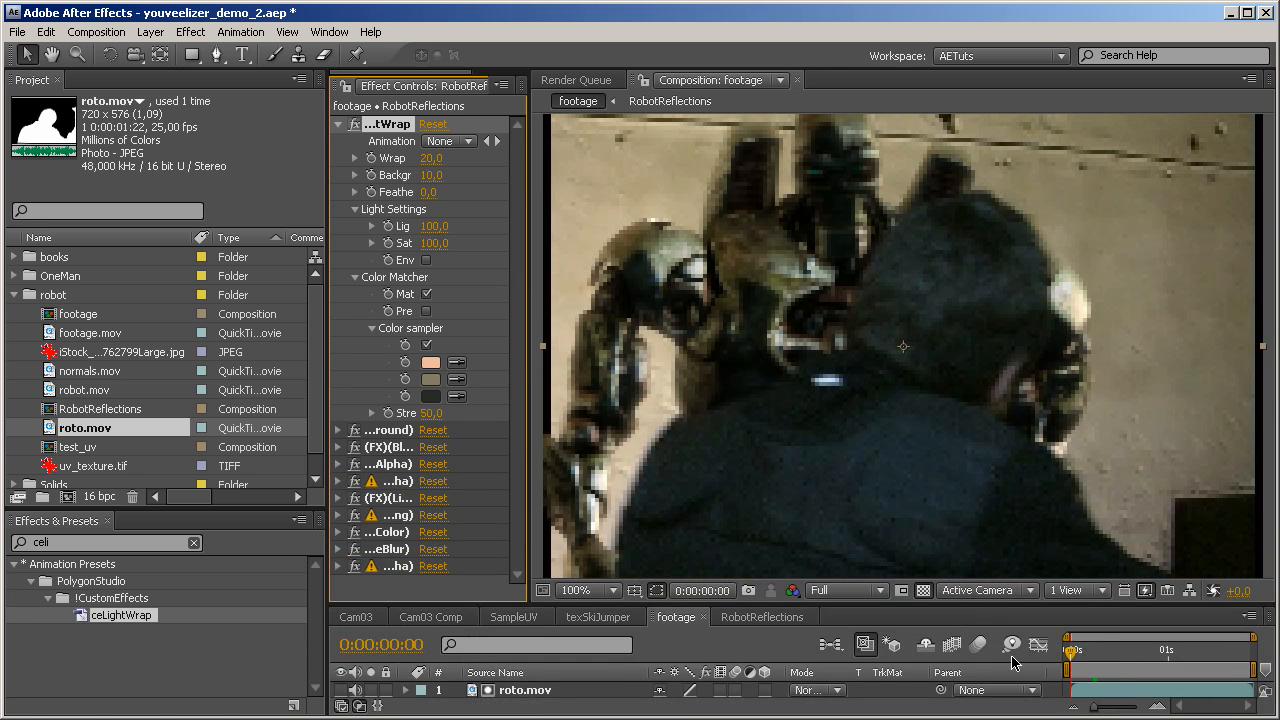
pyautogui.press('space')
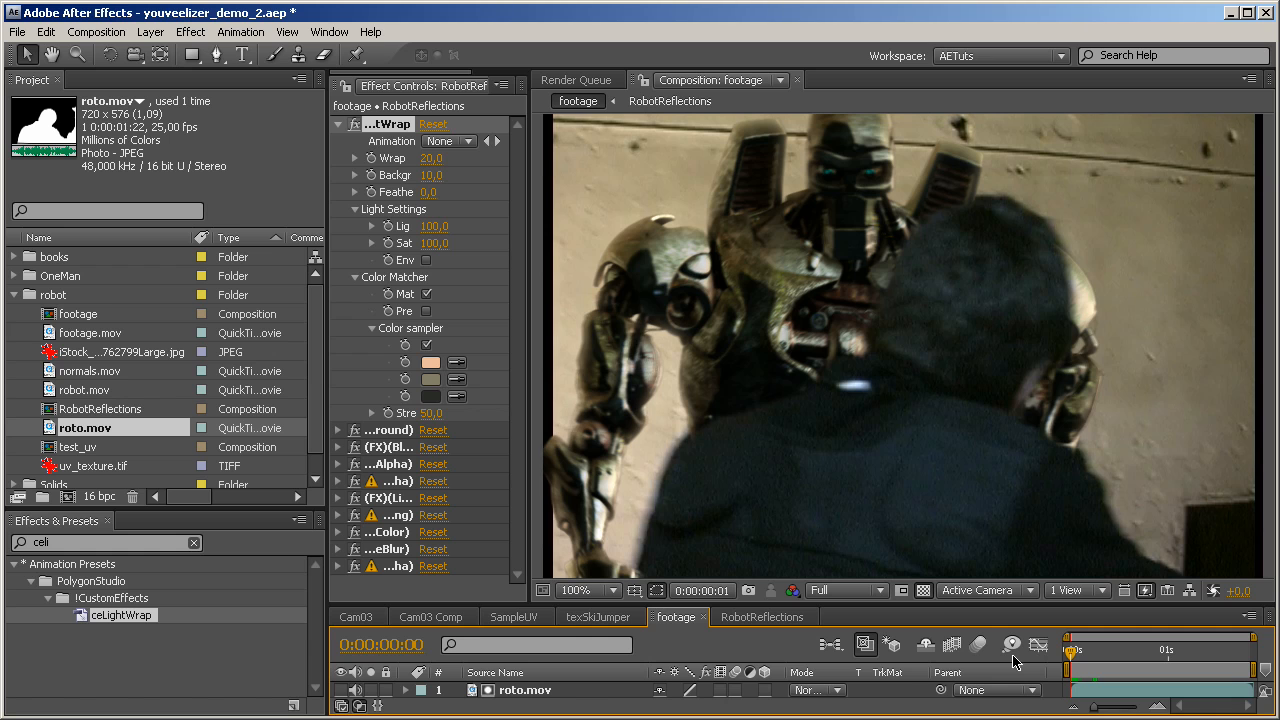